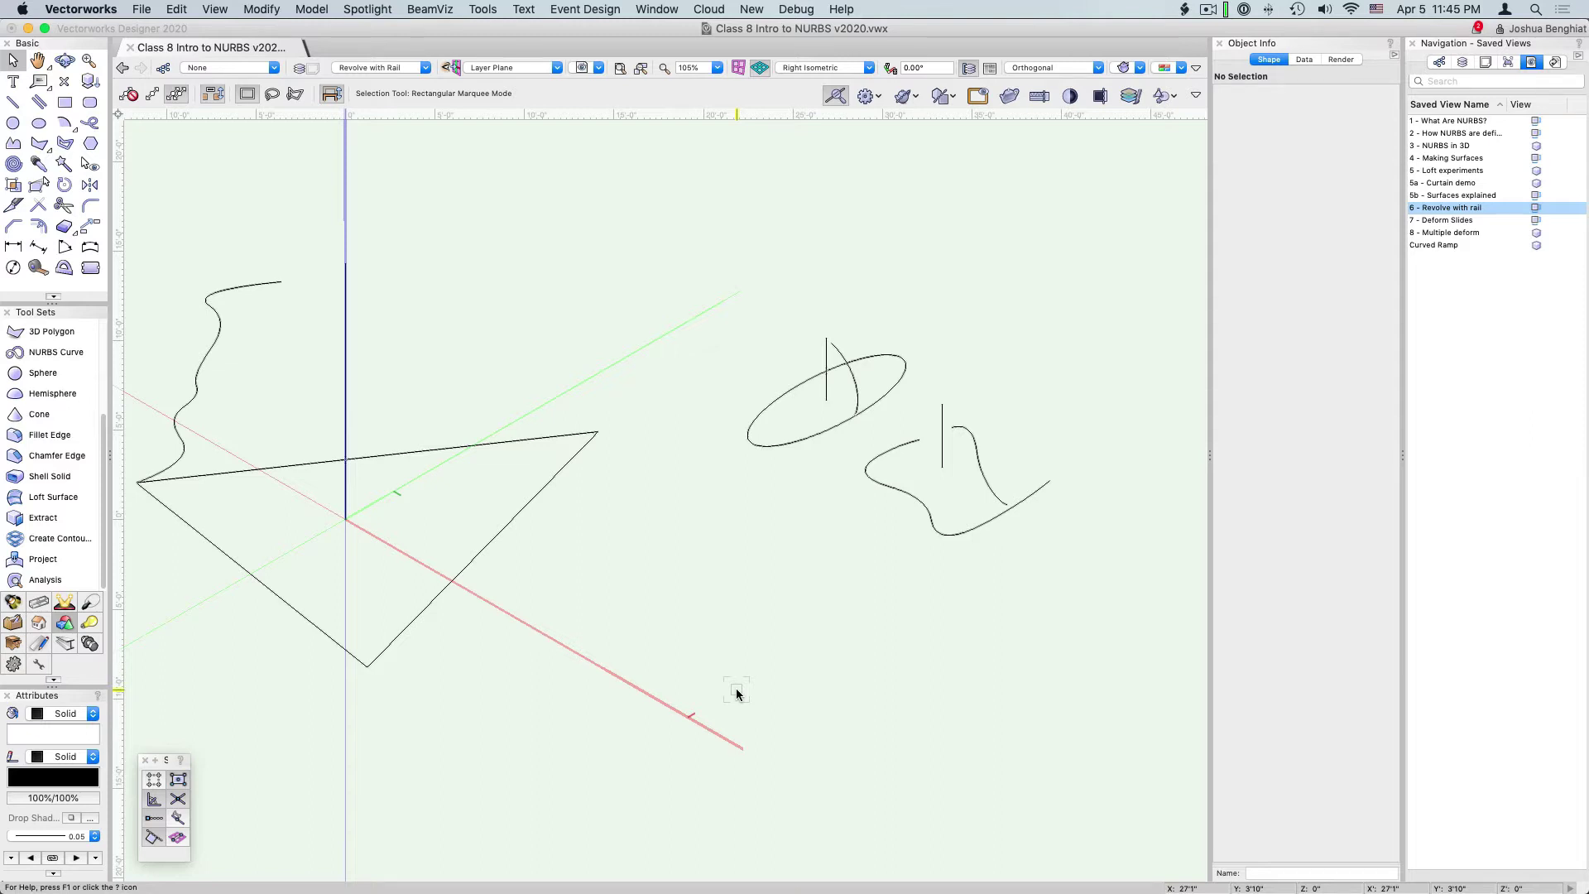
# Step: Draw a circle with a radius of about 2'6" in the empty area beside the triangle, centred at about X 21'7", Y 2'6"
pyautogui.click(13, 123)
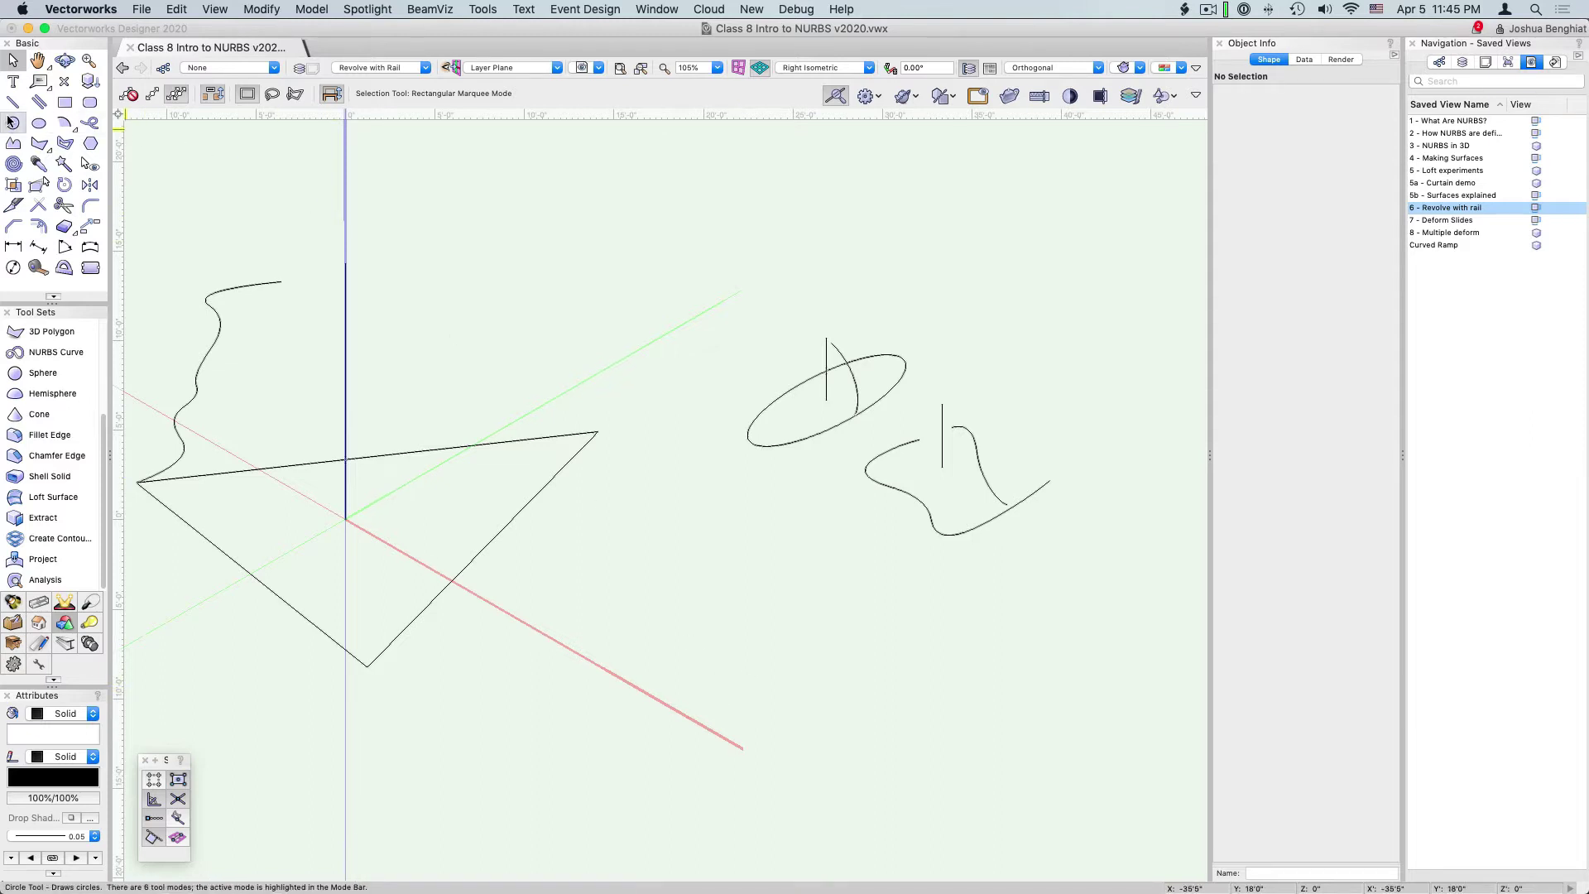
pyautogui.click(648, 659)
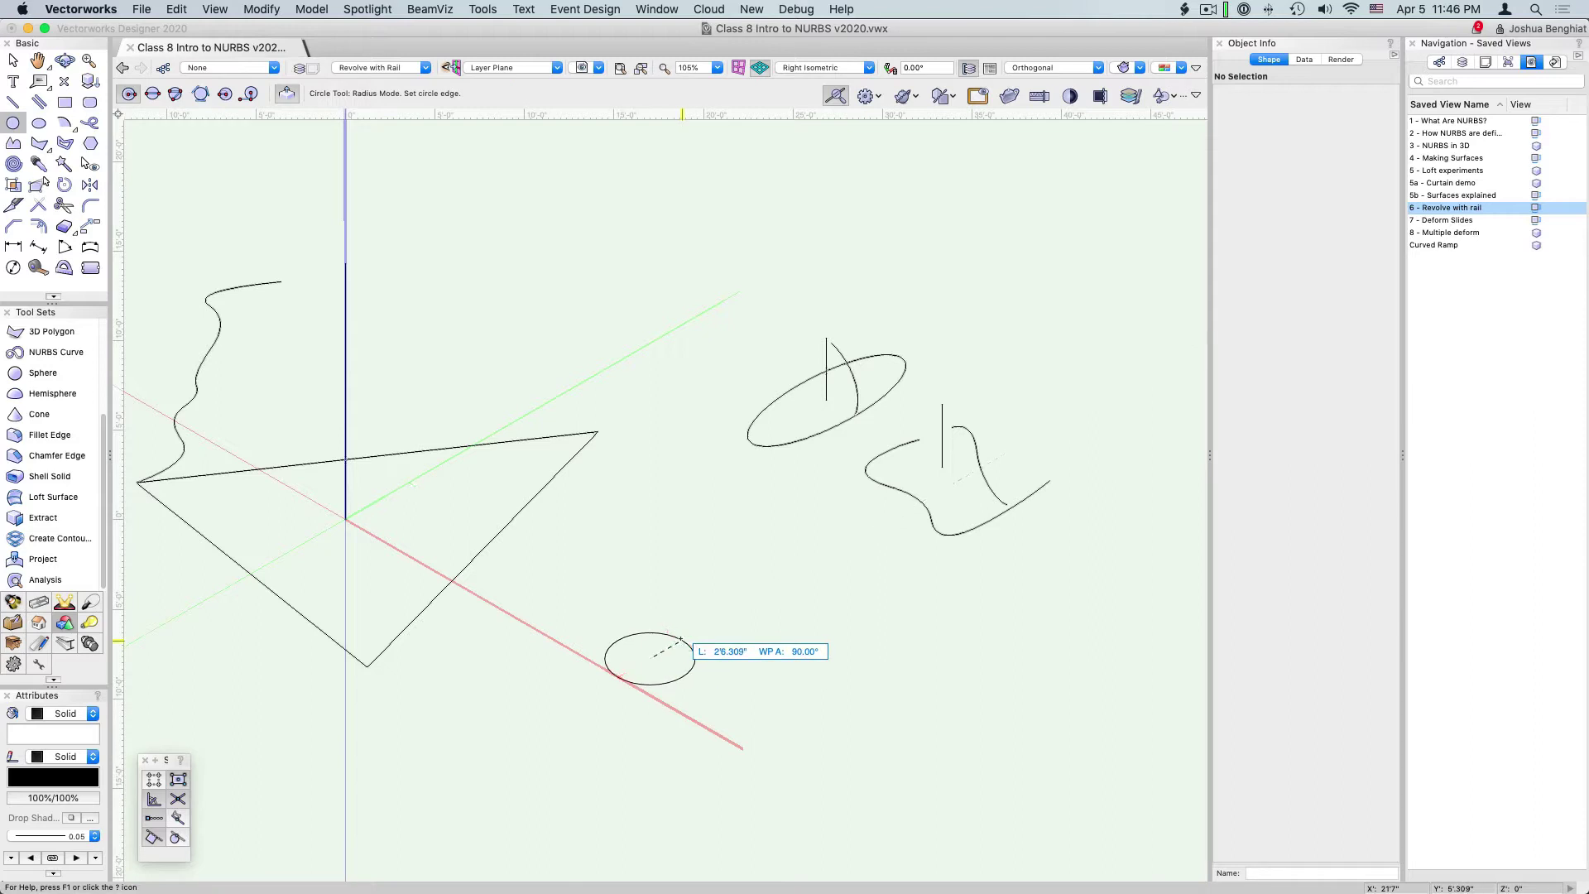
pyautogui.click(690, 640)
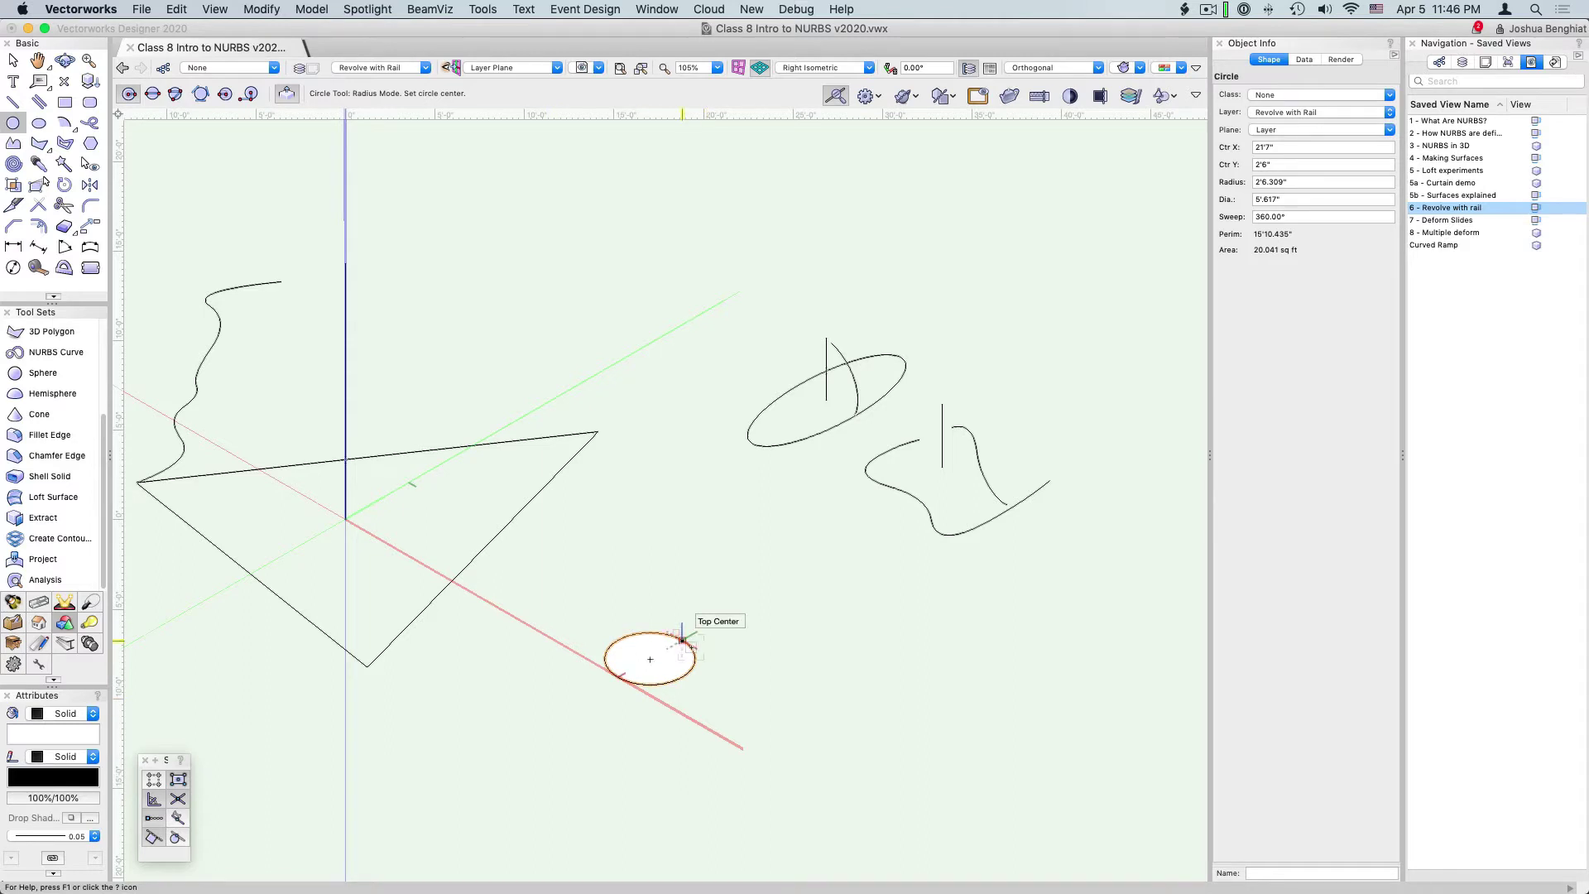
# Step: Draw a straight vertical NURBS curve from the circle's centre up to a height of about 4'6"
pyautogui.click(46, 357)
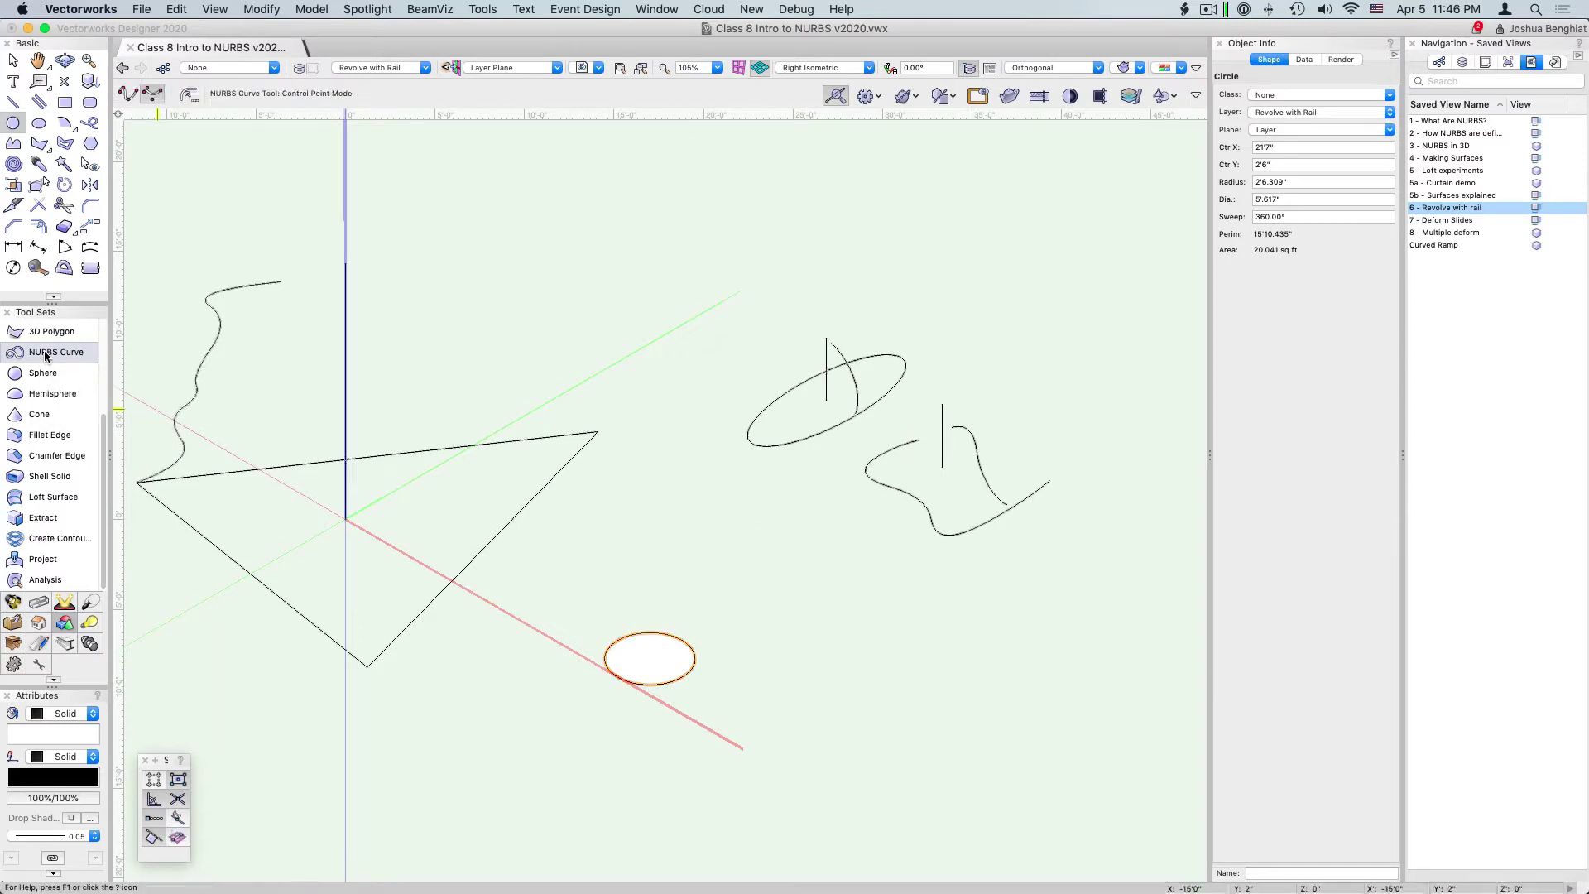
pyautogui.click(652, 658)
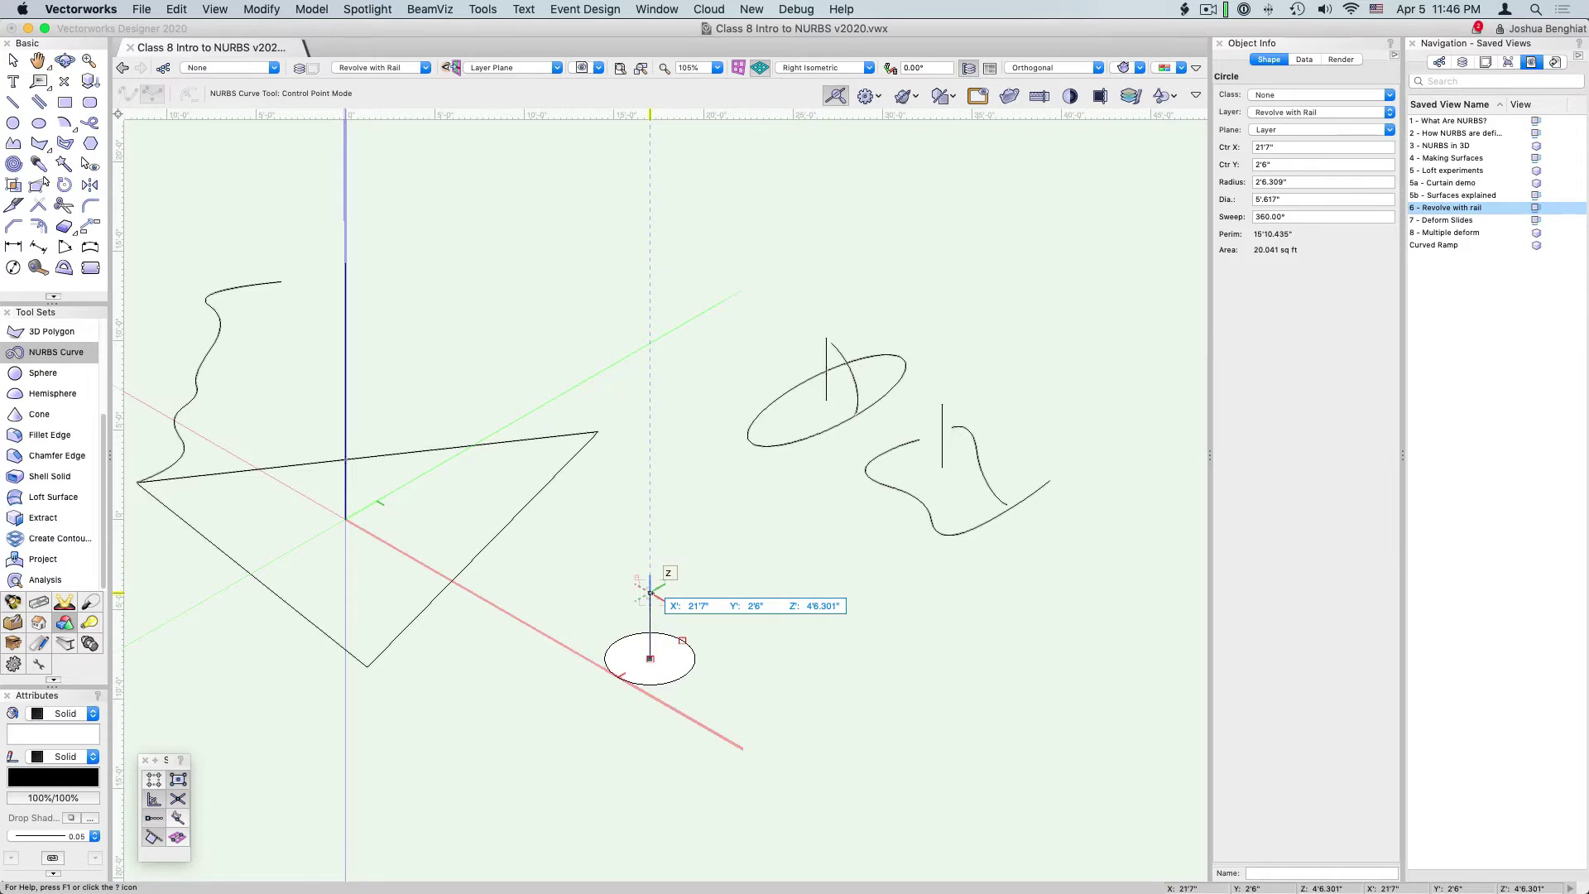
pyautogui.doubleClick(650, 592)
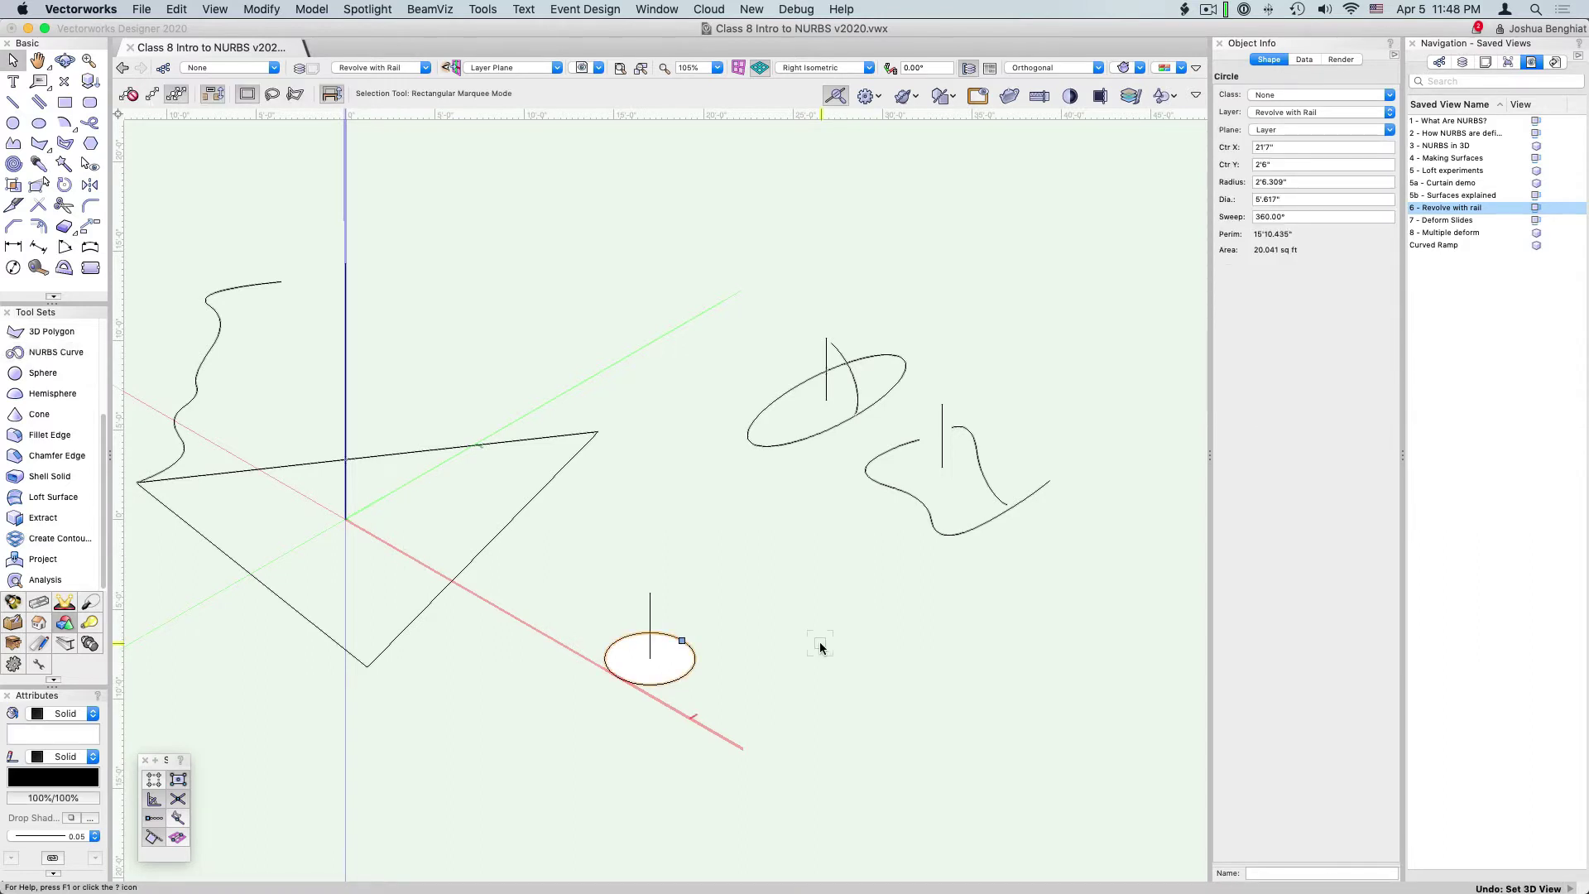
# Step: Convert the circle to a NURBS curve
pyautogui.click(256, 9)
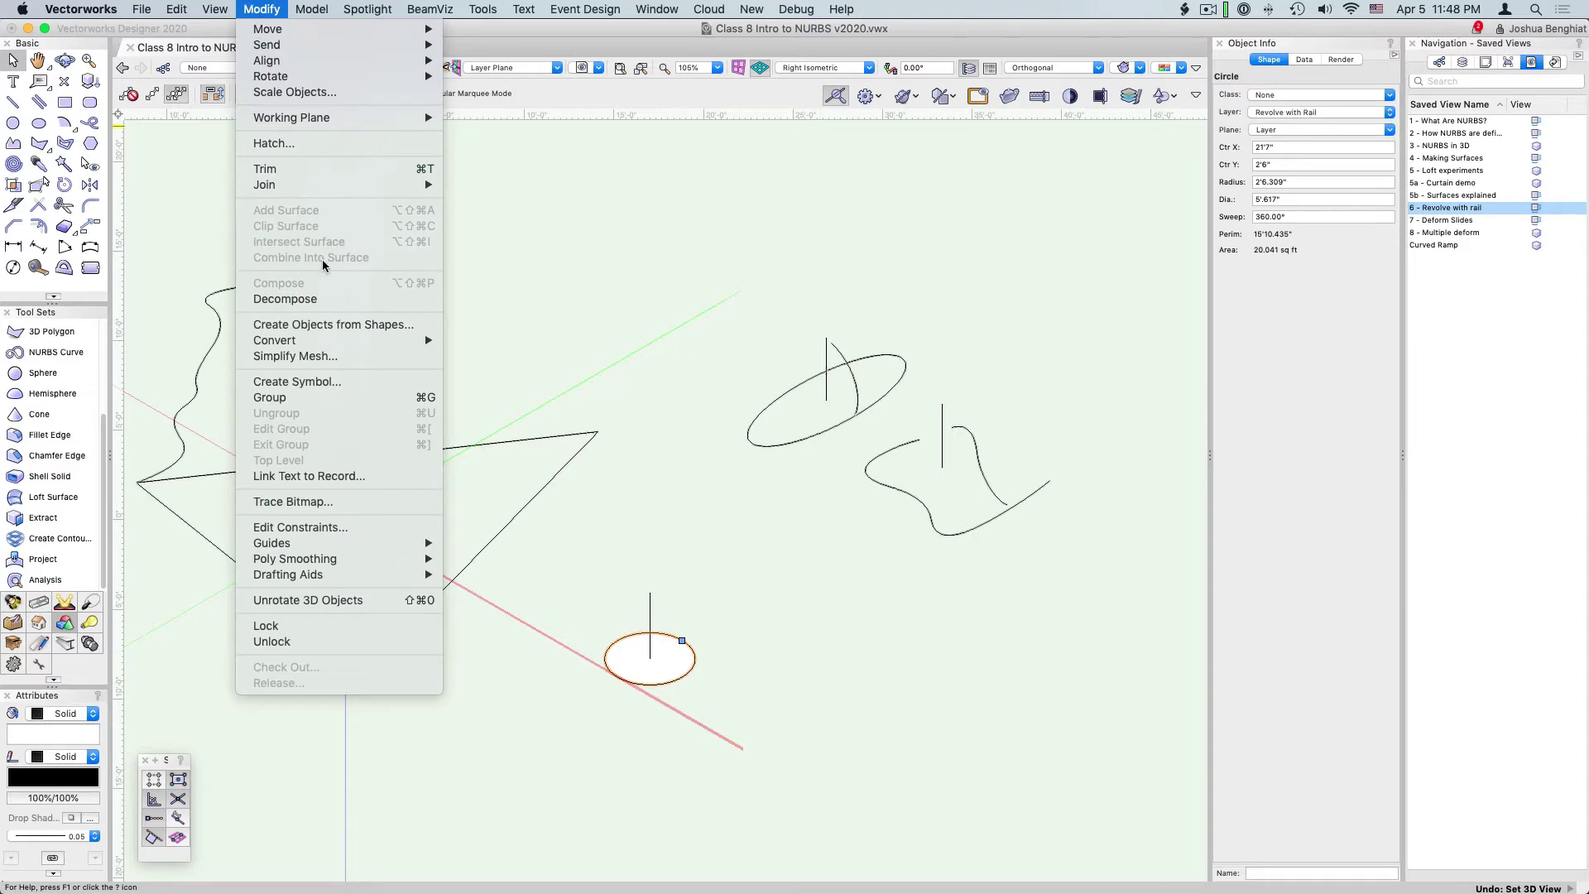
pyautogui.moveTo(346, 340)
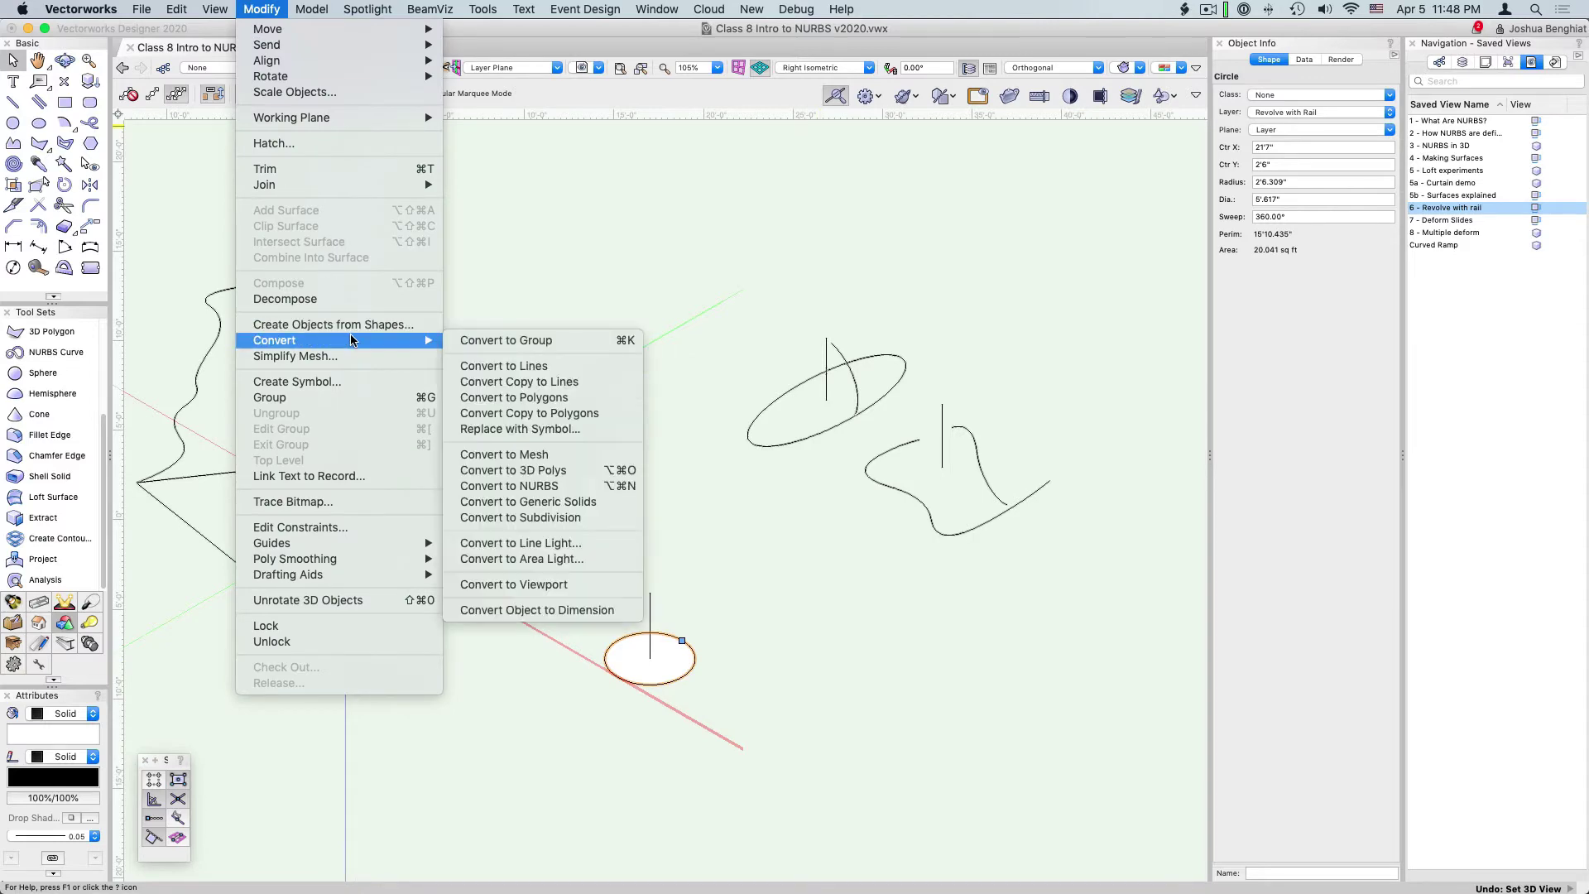
pyautogui.click(542, 495)
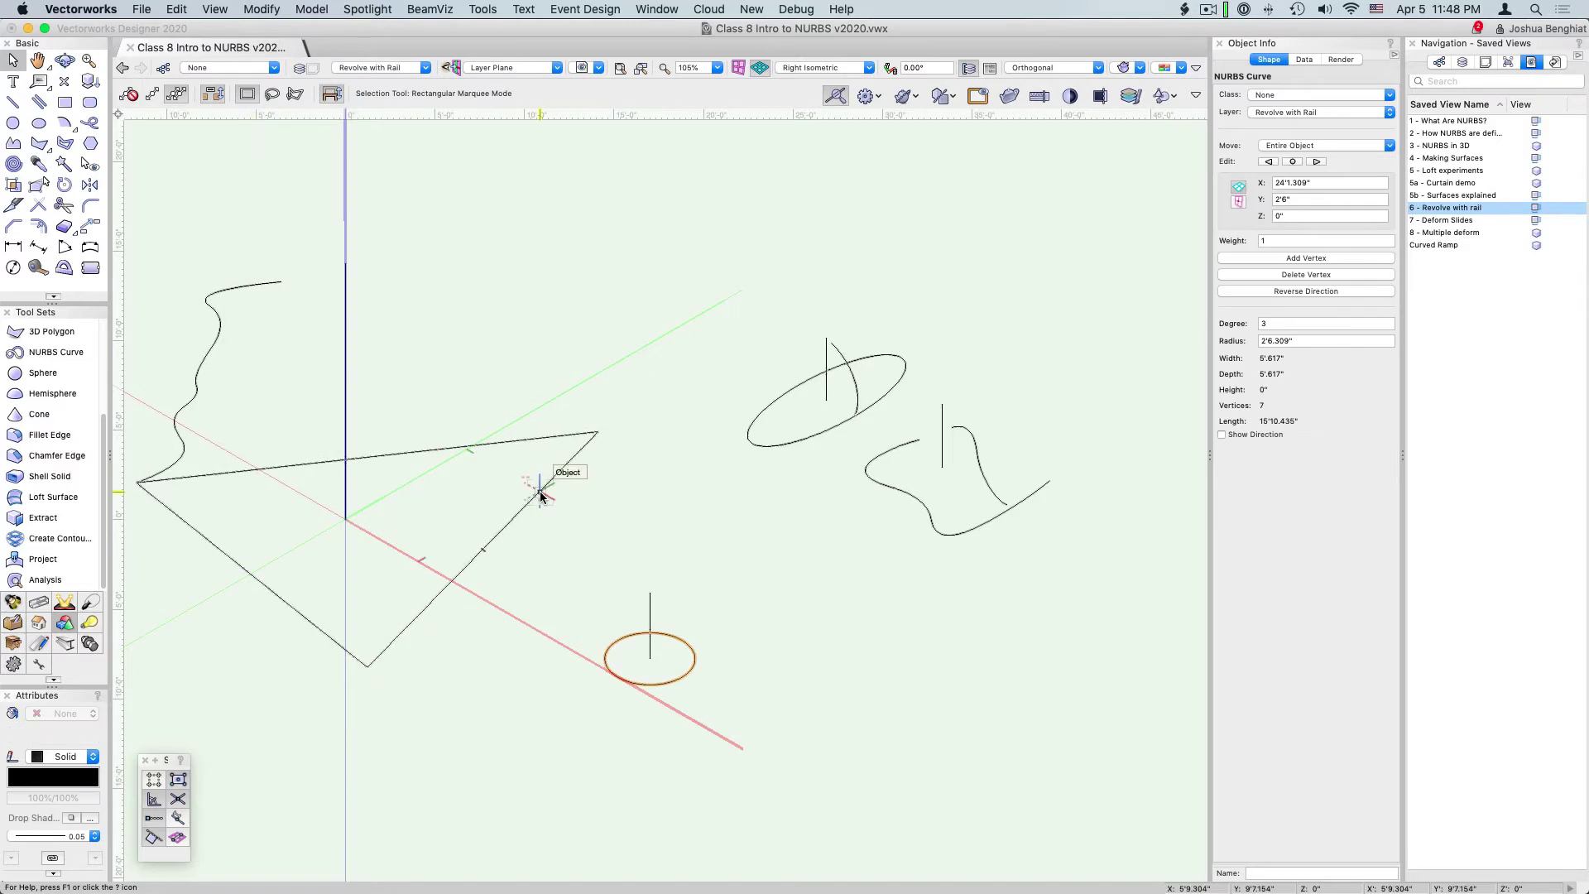
# Step: Draw an upright 180° arc by radius, centred on the circle's centre, starting on the circle's edge radius and ending on the vertical axis
pyautogui.click(62, 123)
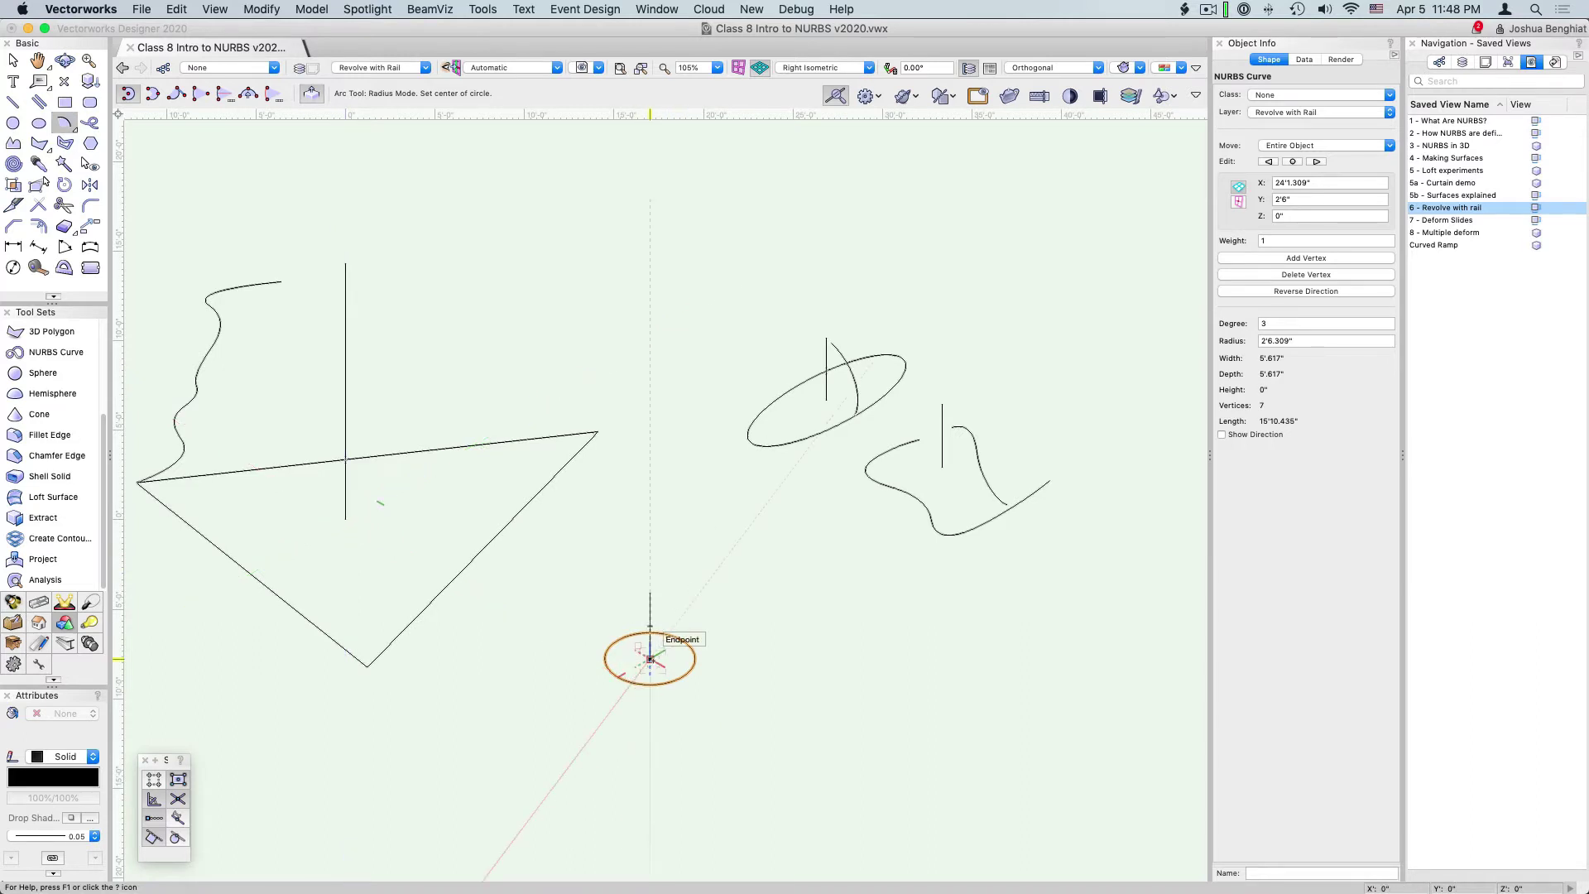
pyautogui.scroll(5, 650, 659)
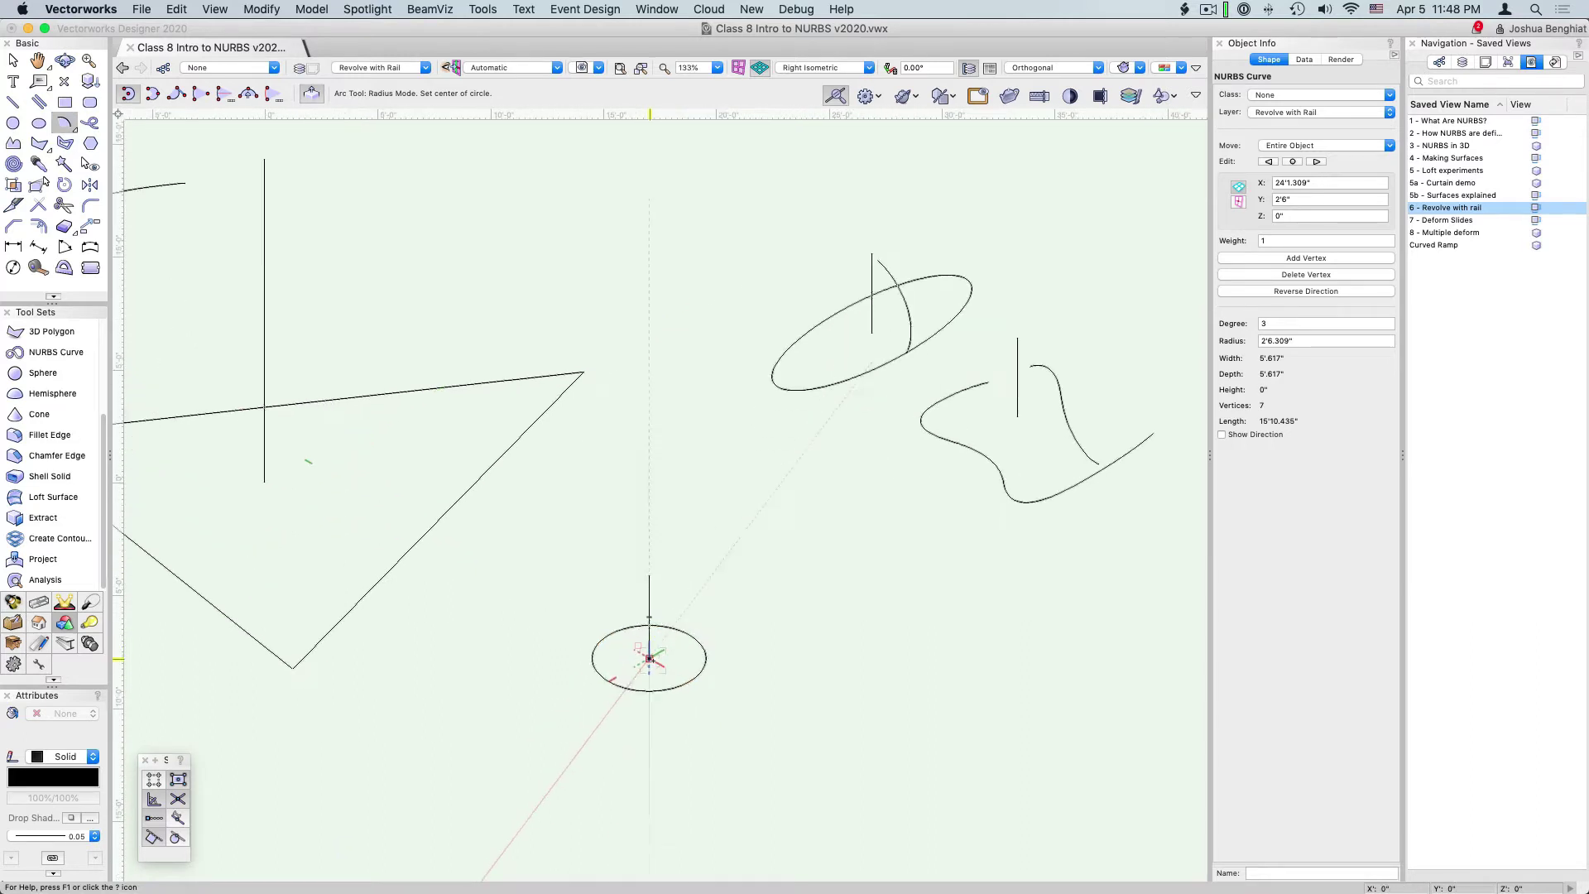
pyautogui.click(645, 657)
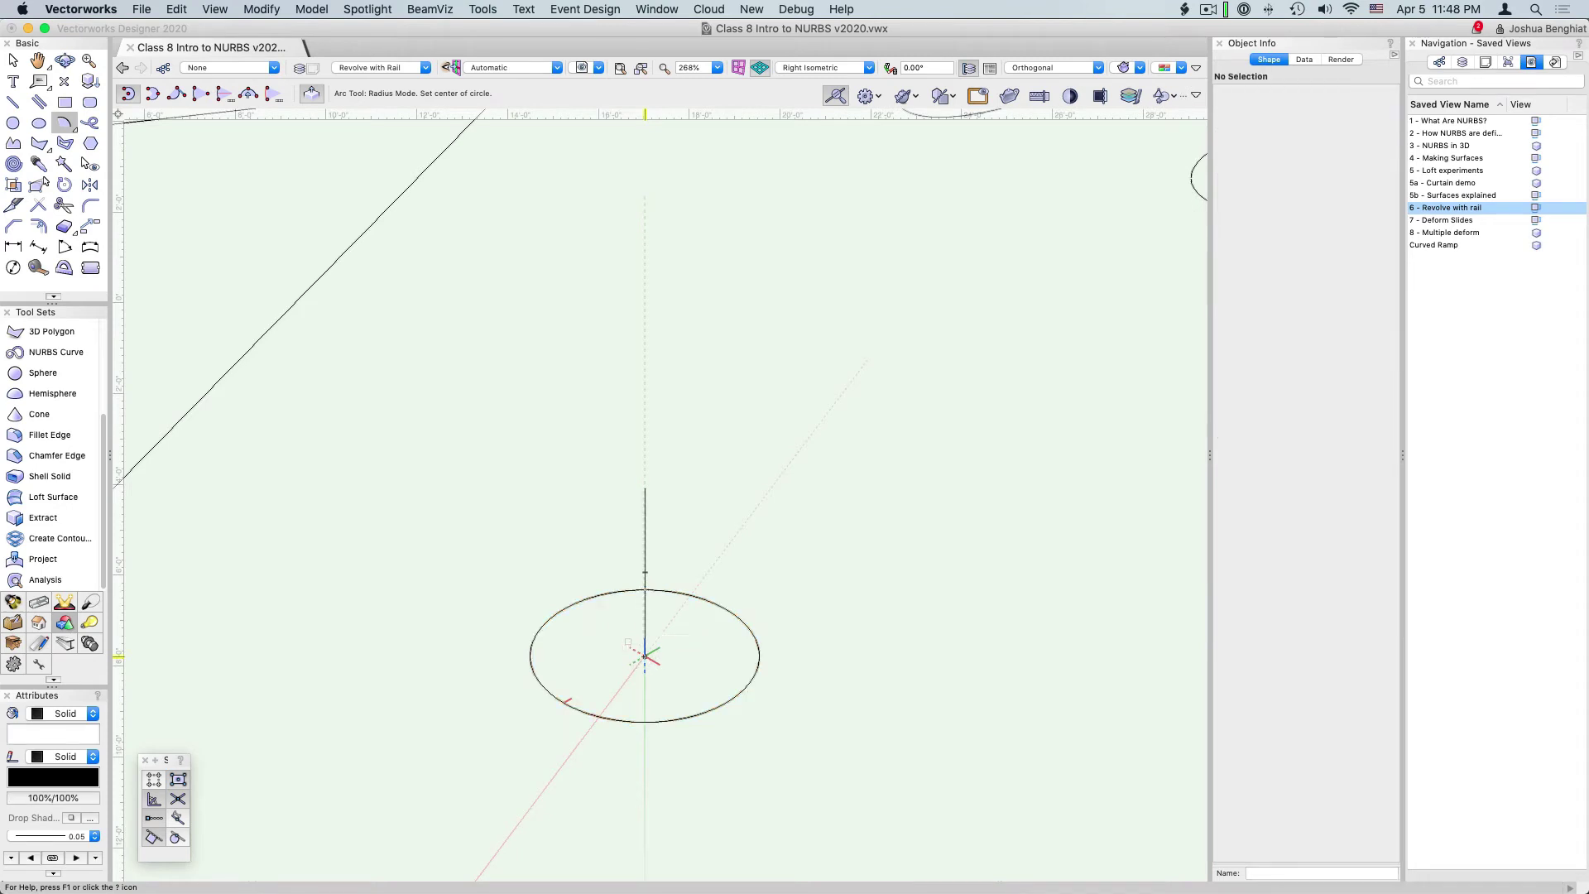
pyautogui.press('Tab')
pyautogui.click(599, 718)
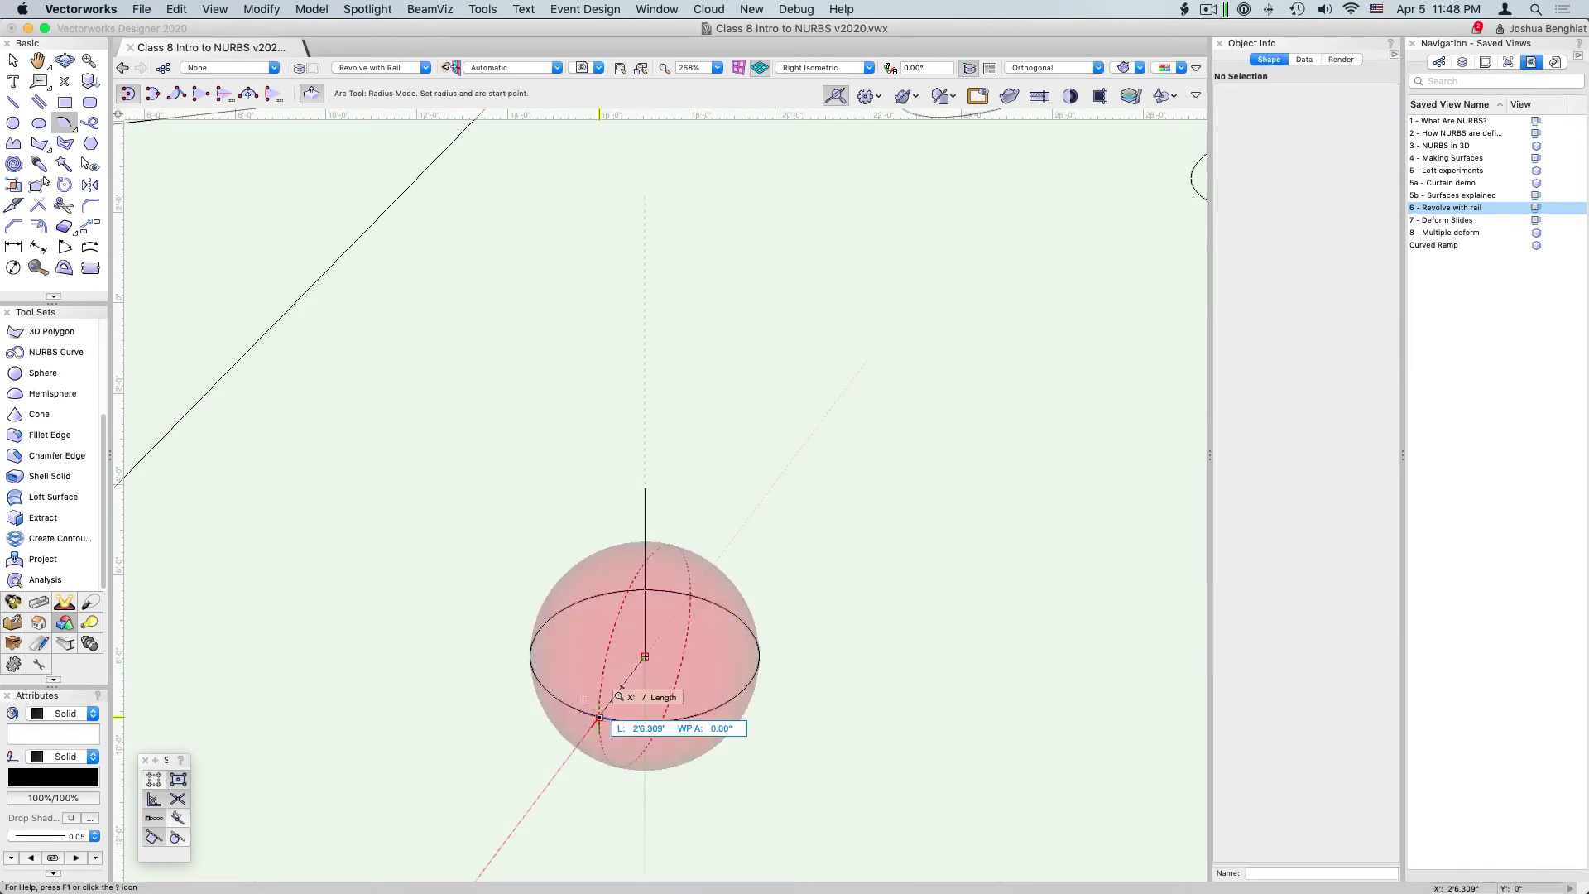
pyautogui.click(645, 488)
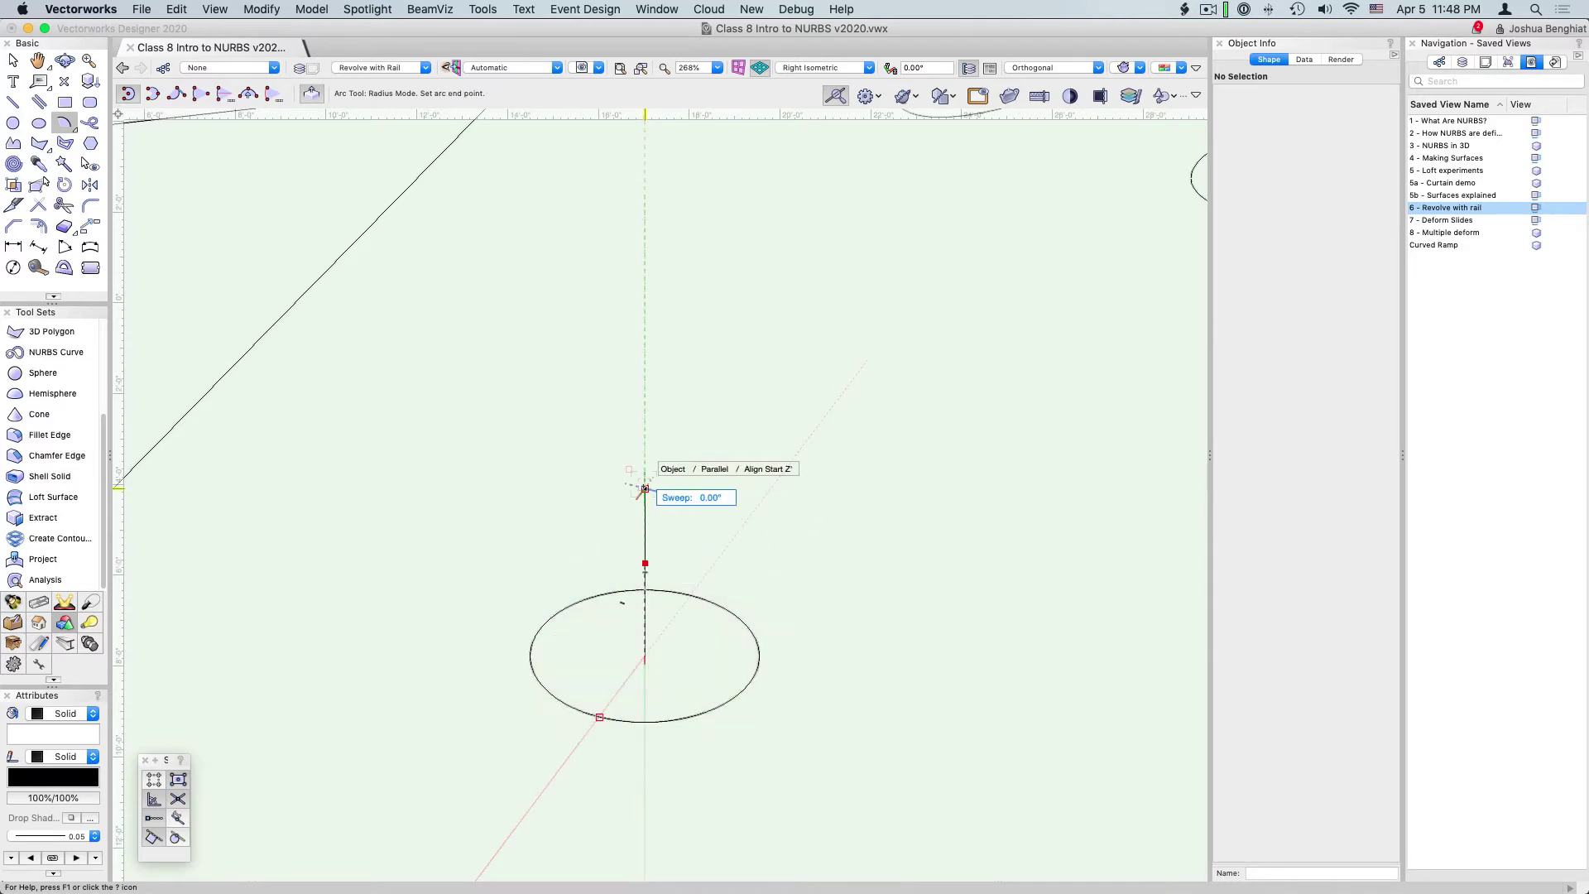
pyautogui.click(645, 850)
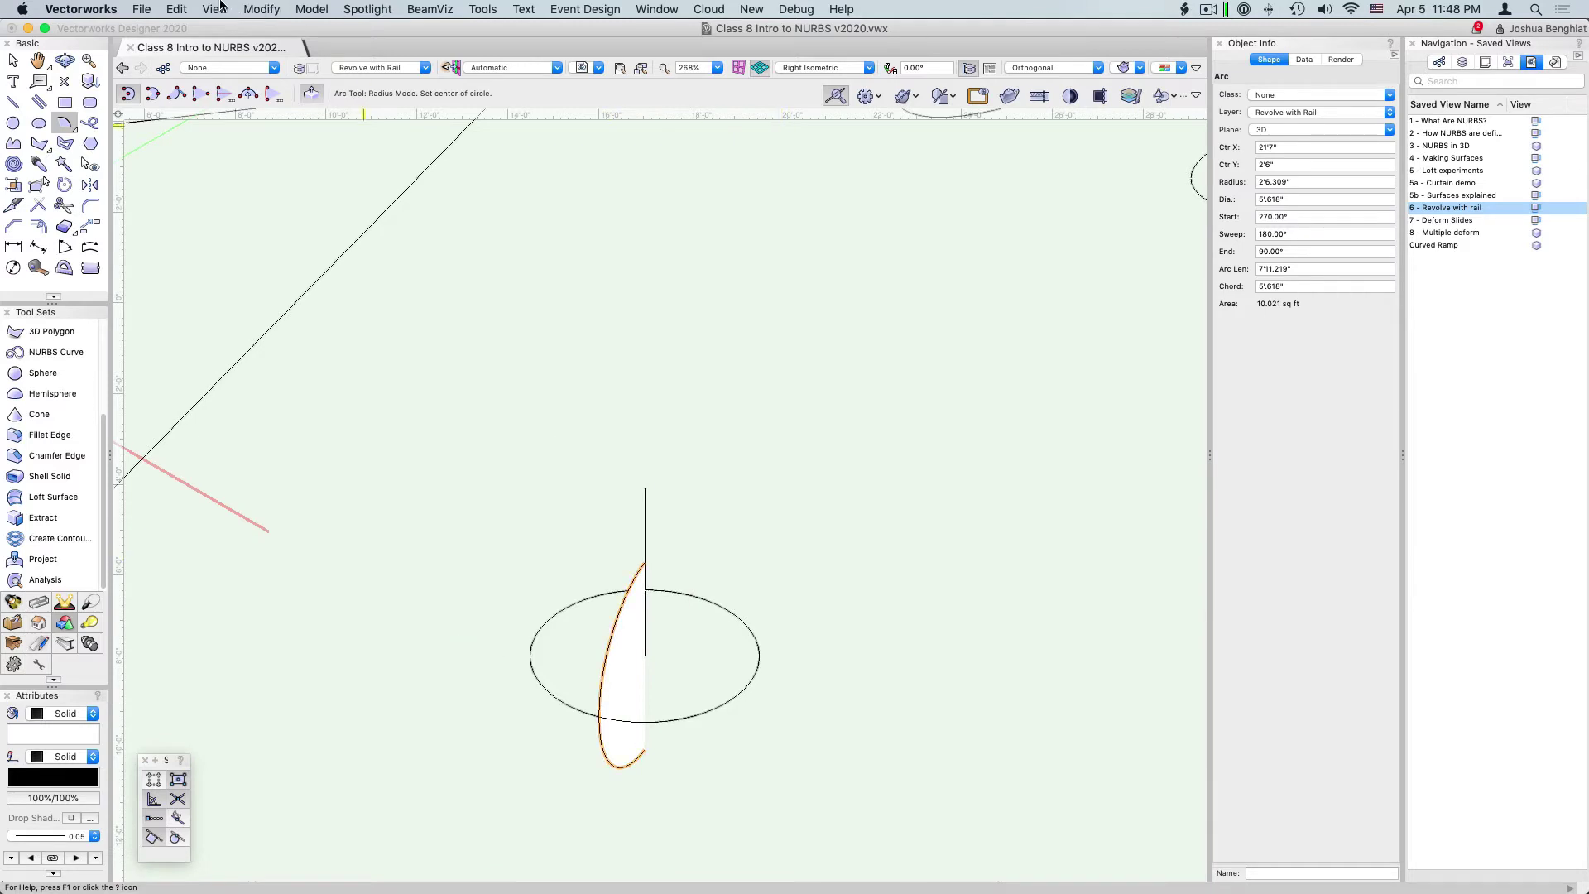
# Step: Convert the upright half-circle arc to a NURBS curve
pyautogui.click(253, 7)
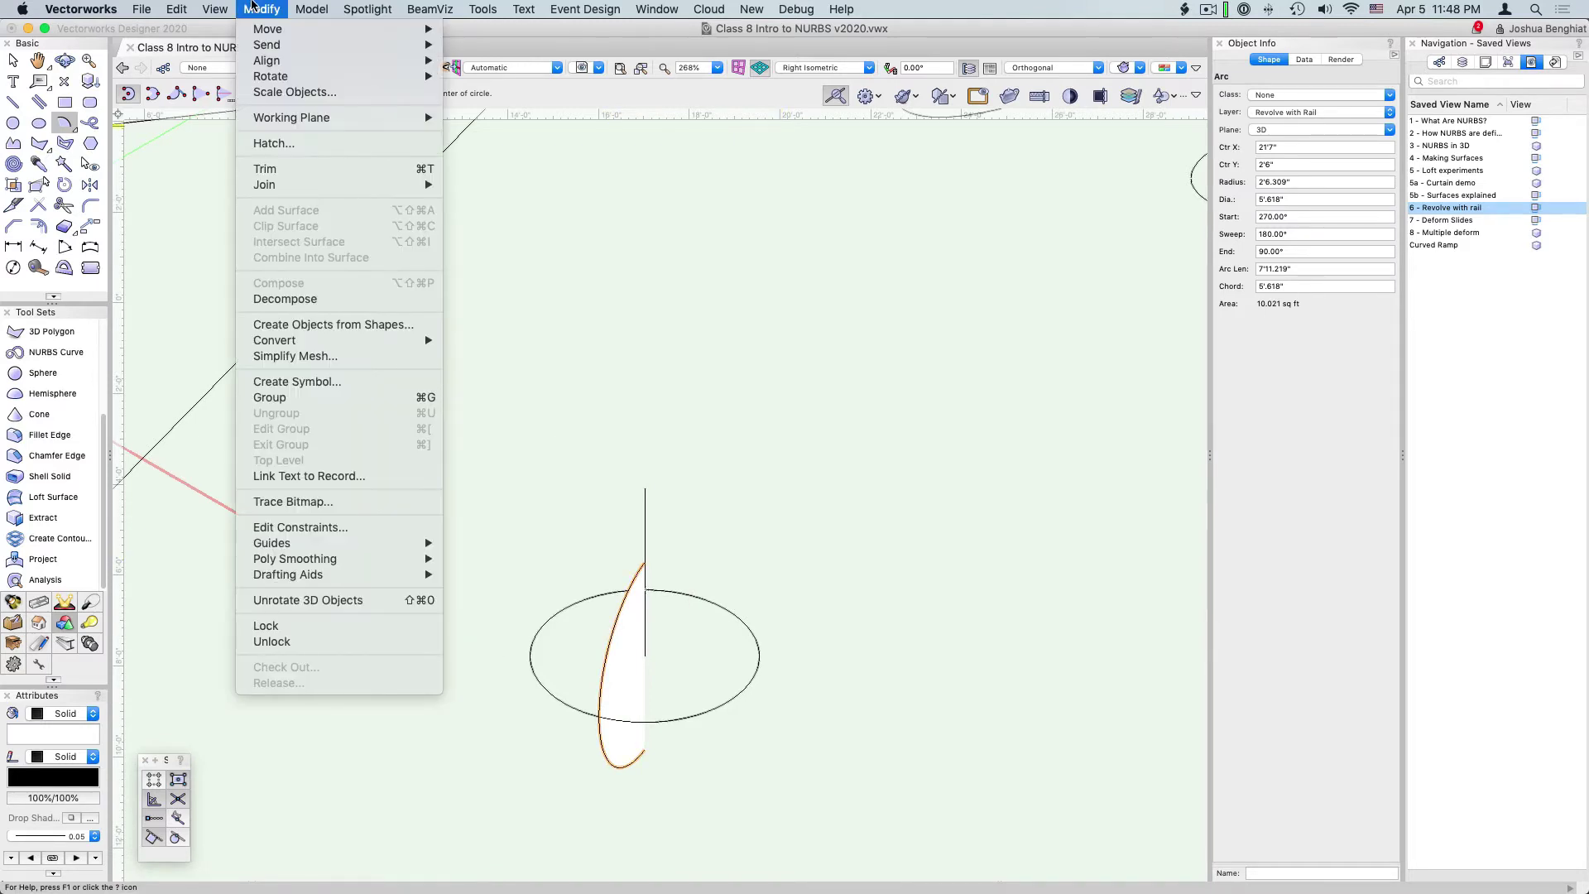
pyautogui.moveTo(339, 342)
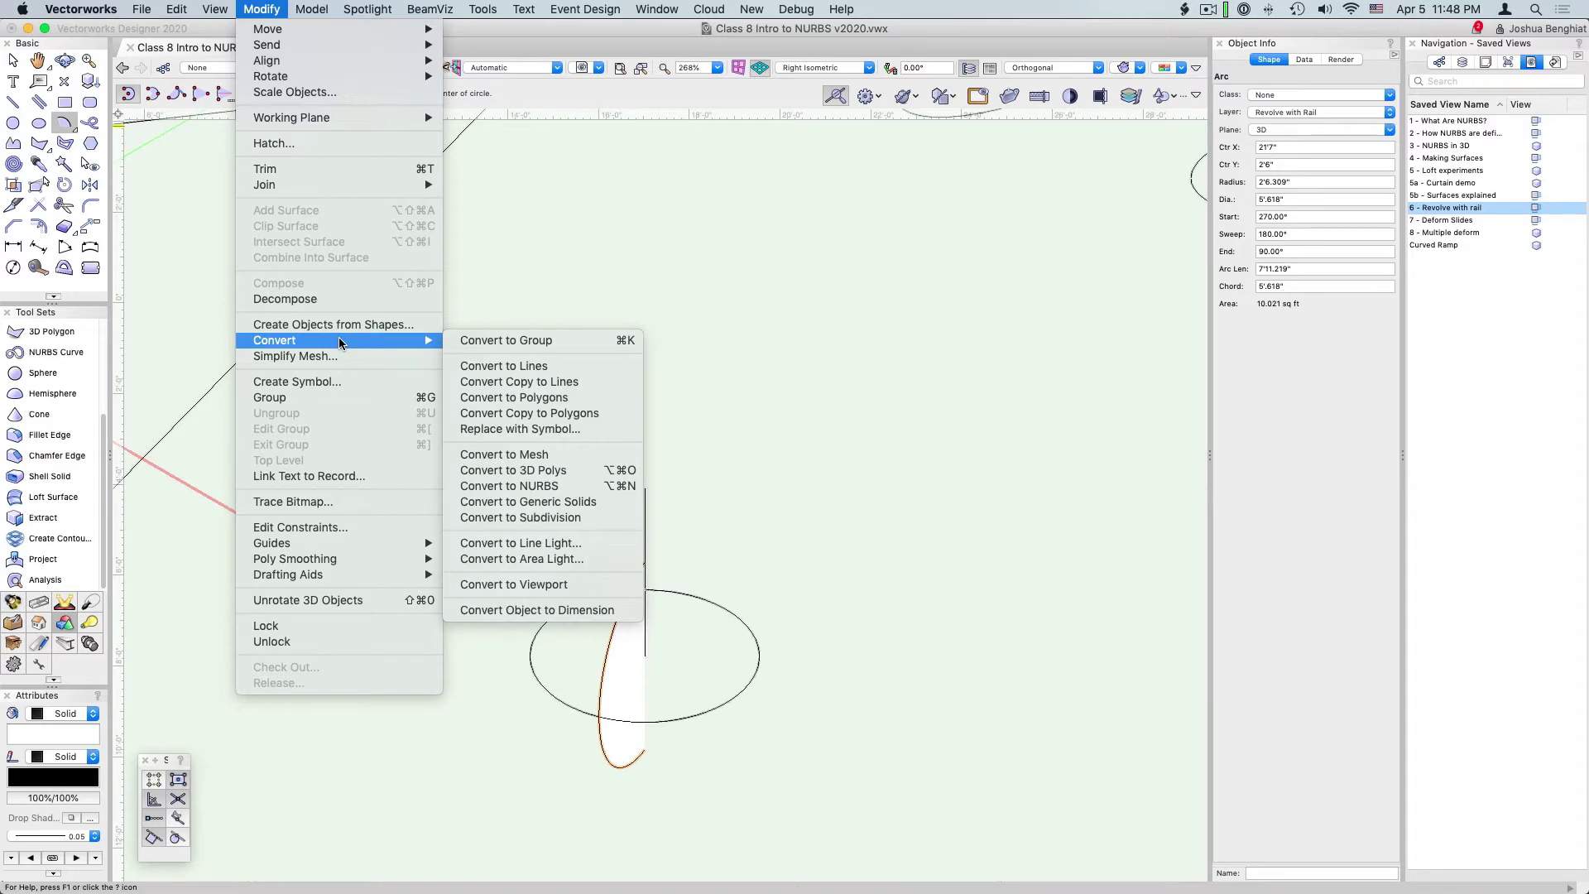
pyautogui.click(564, 486)
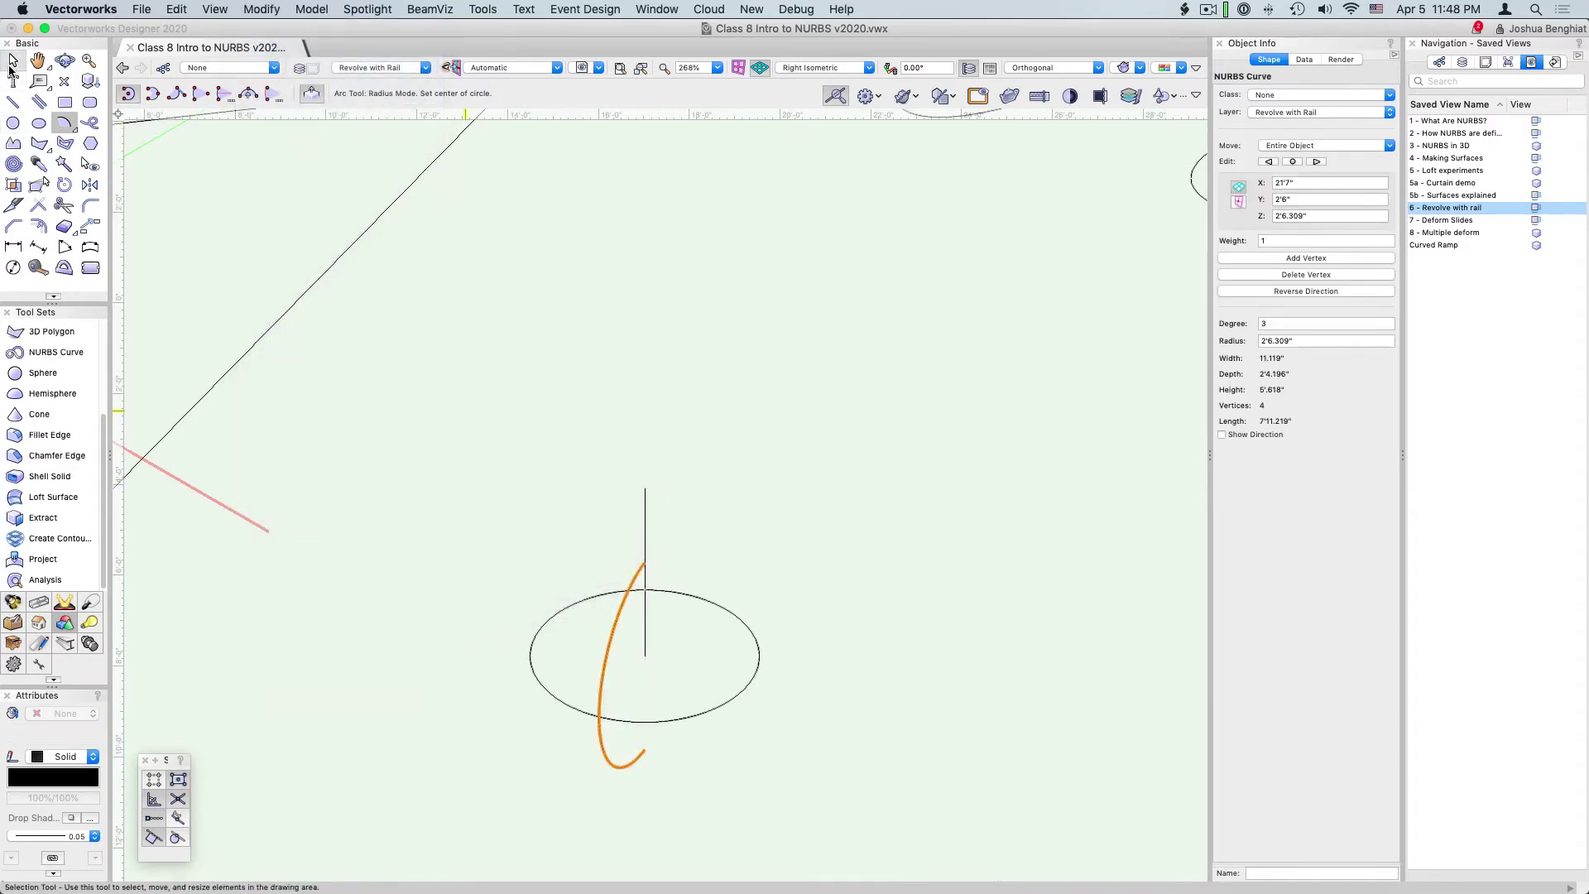
# Step: Create a Revolve with Rail surface using the vertical line as axis, the arc as profile and the circle as rail
pyautogui.click(64, 61)
pyautogui.moveTo(761, 442); pyautogui.dragTo(606, 450)
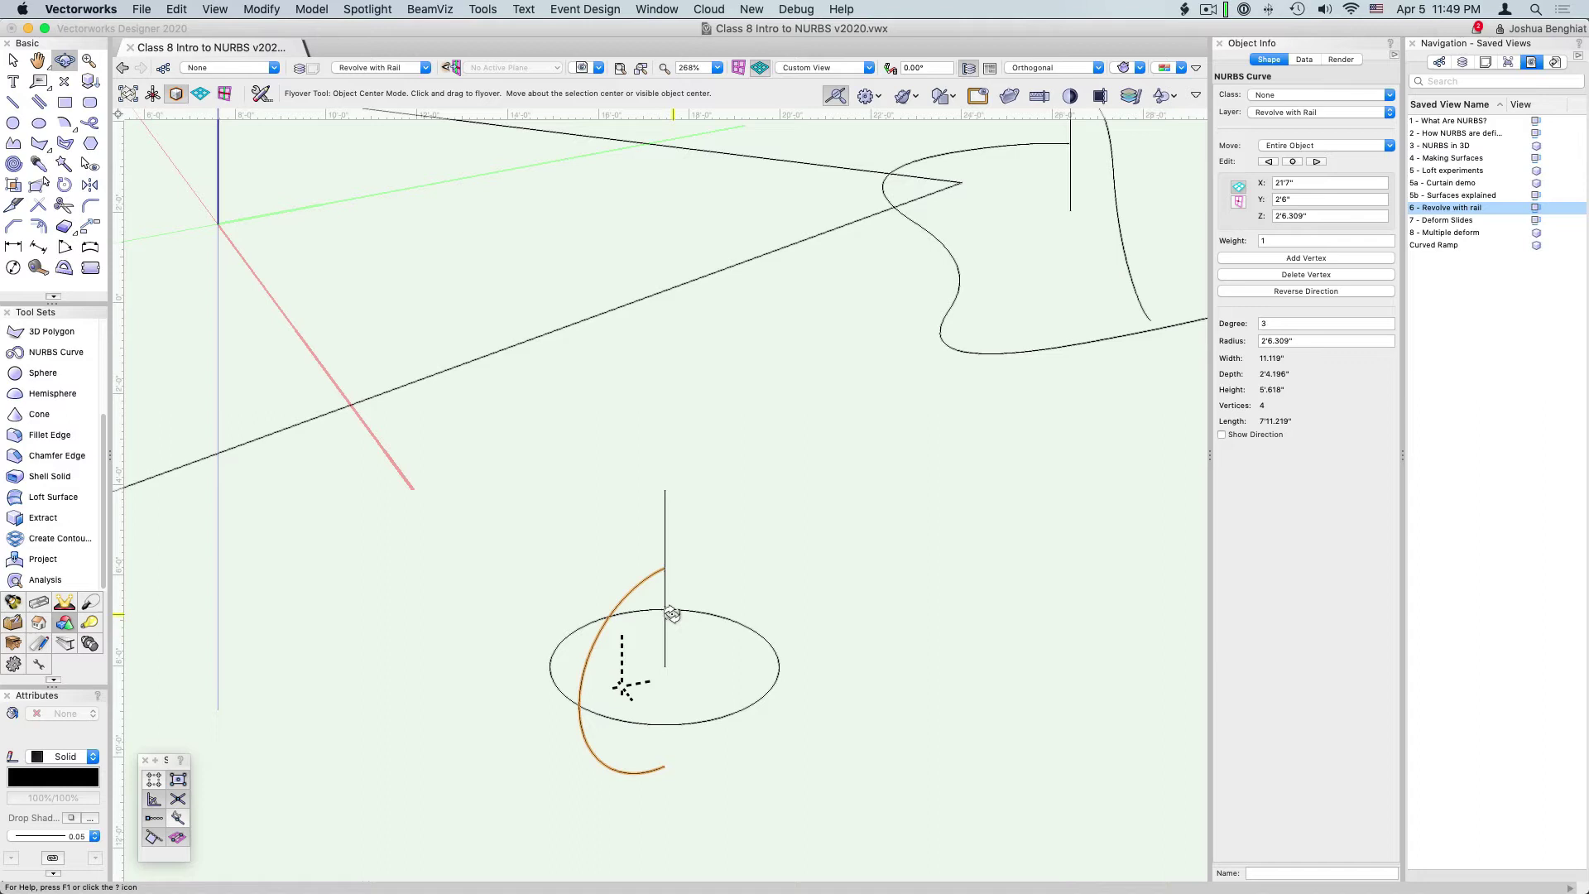
pyautogui.click(312, 8)
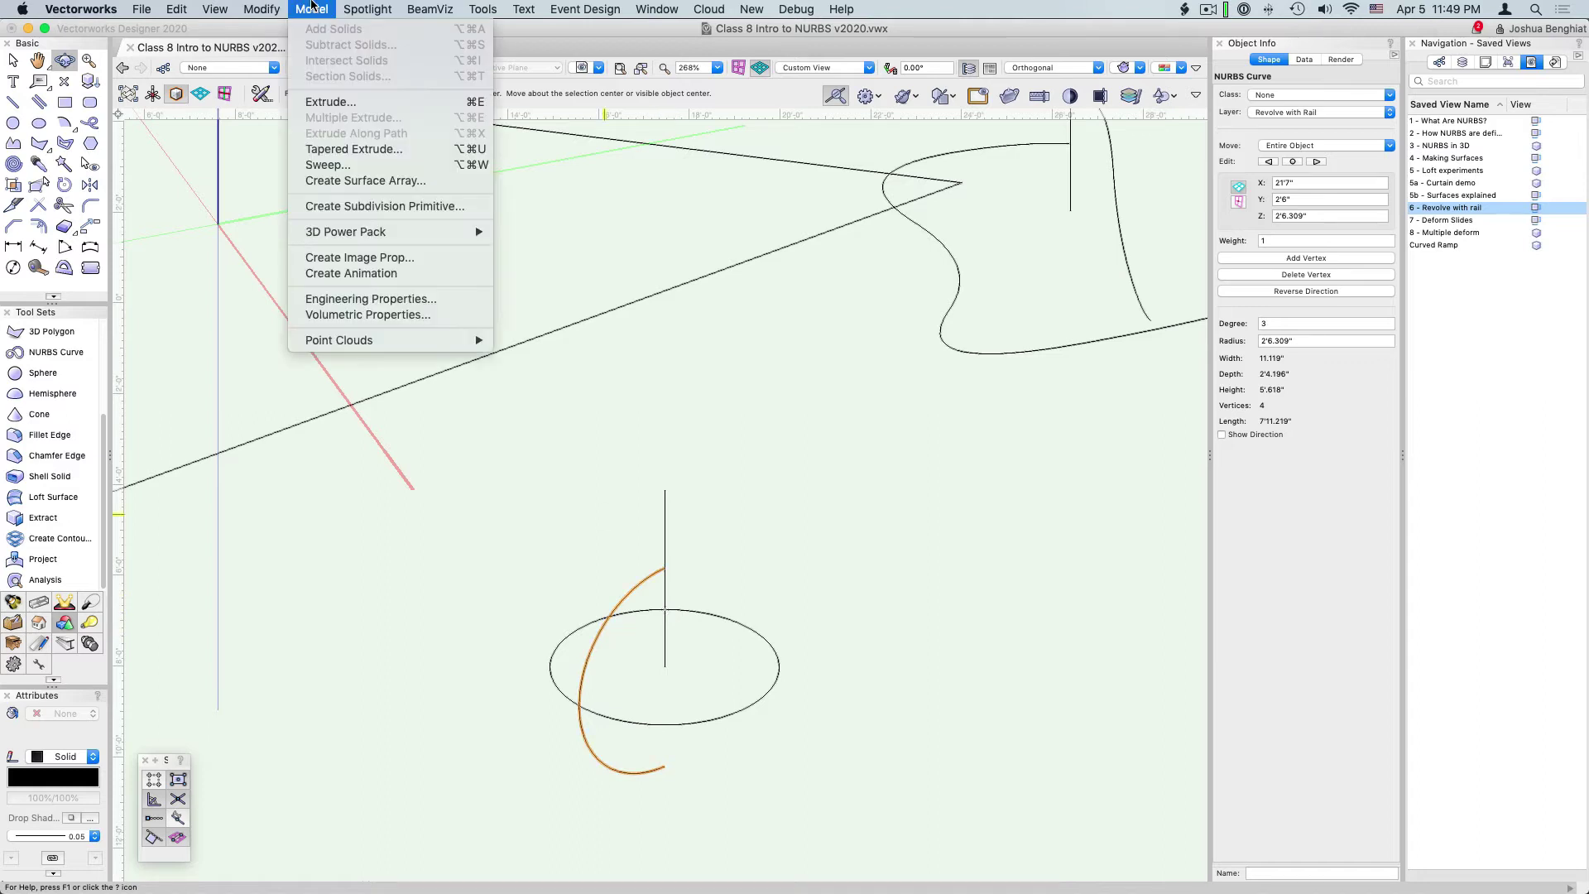
pyautogui.moveTo(384, 234)
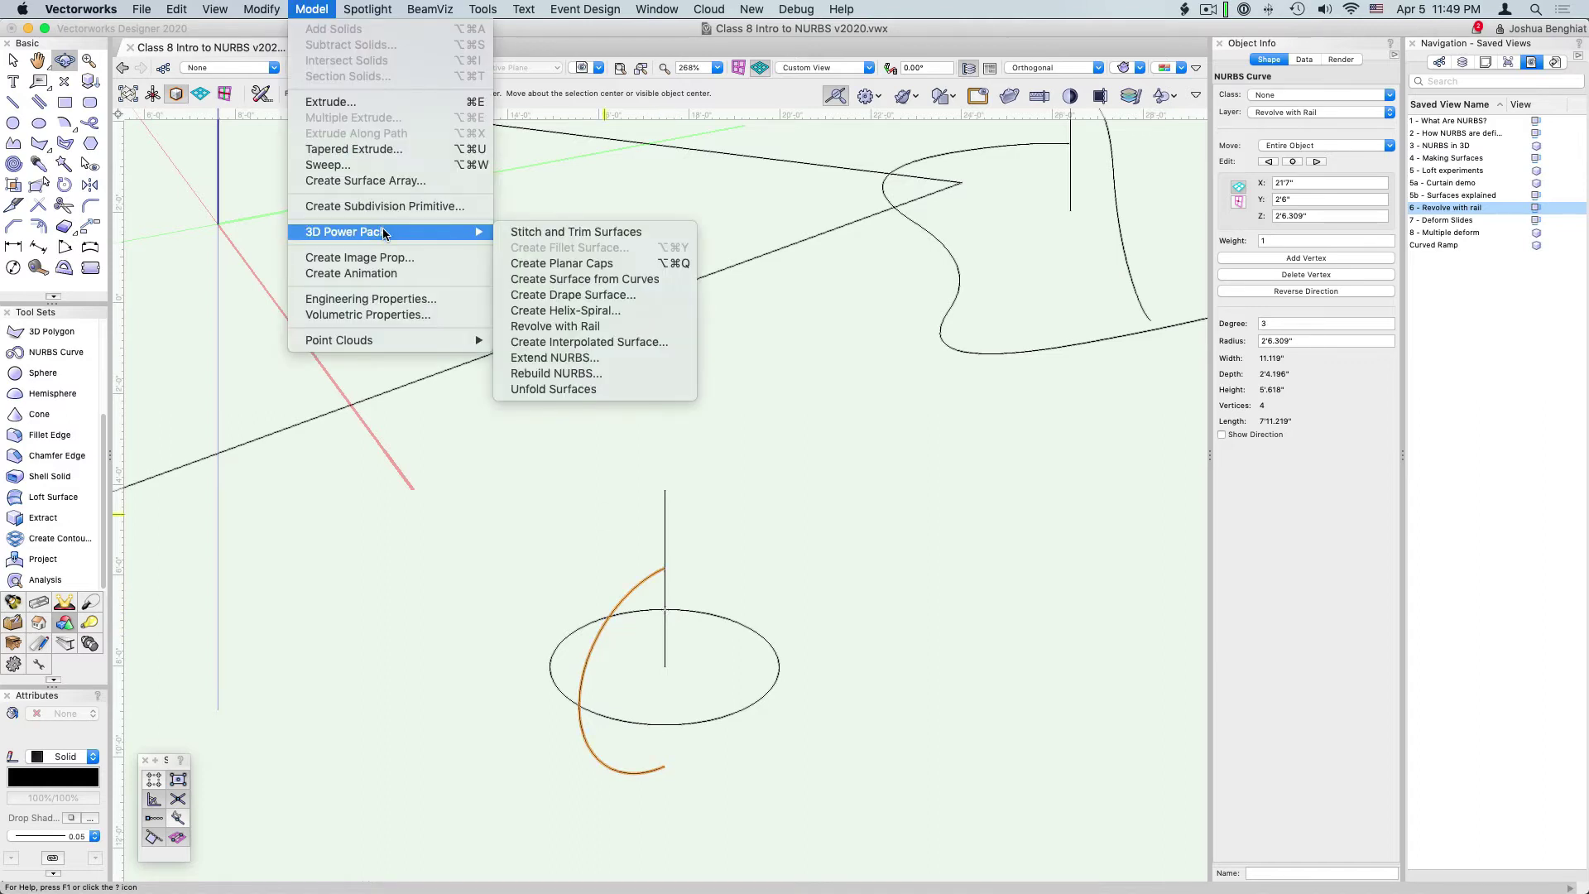
pyautogui.click(572, 326)
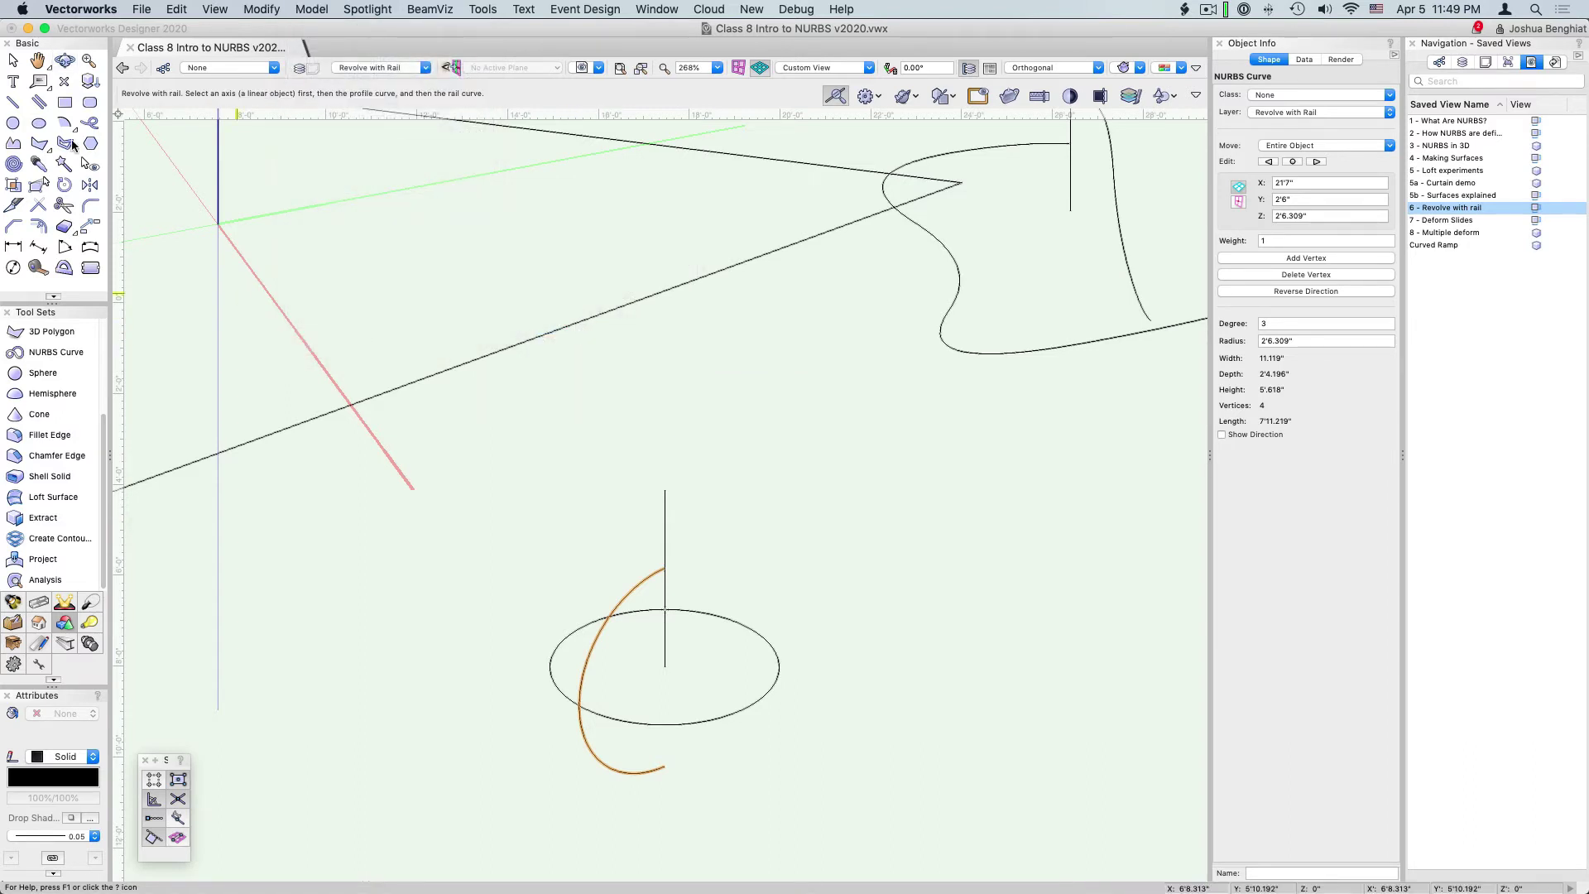
pyautogui.click(571, 325)
pyautogui.click(665, 532)
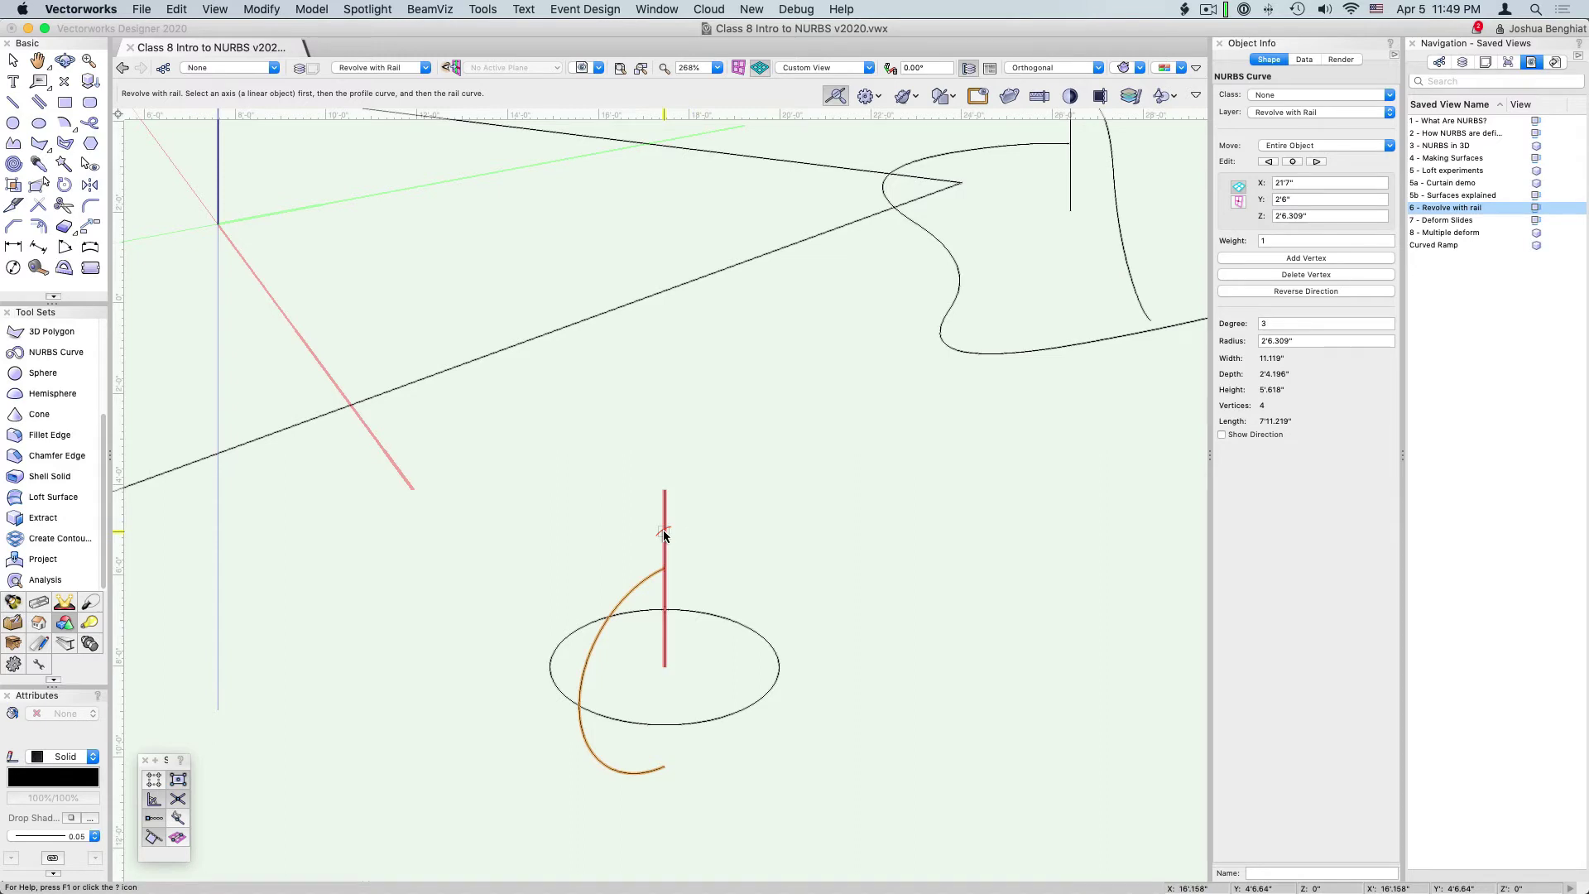
pyautogui.click(646, 578)
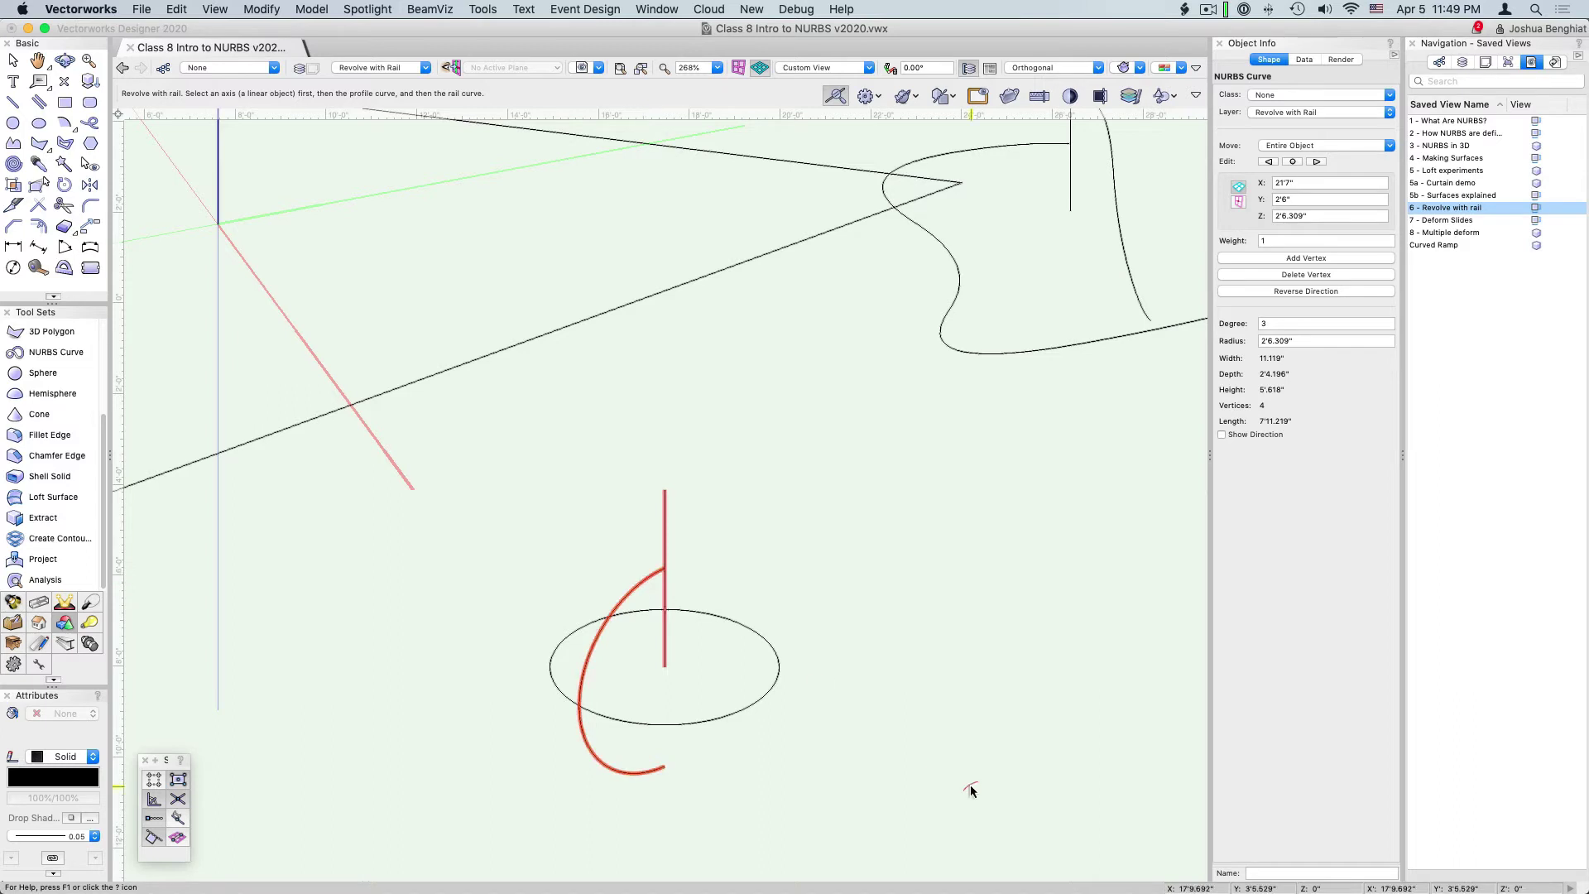
pyautogui.click(747, 708)
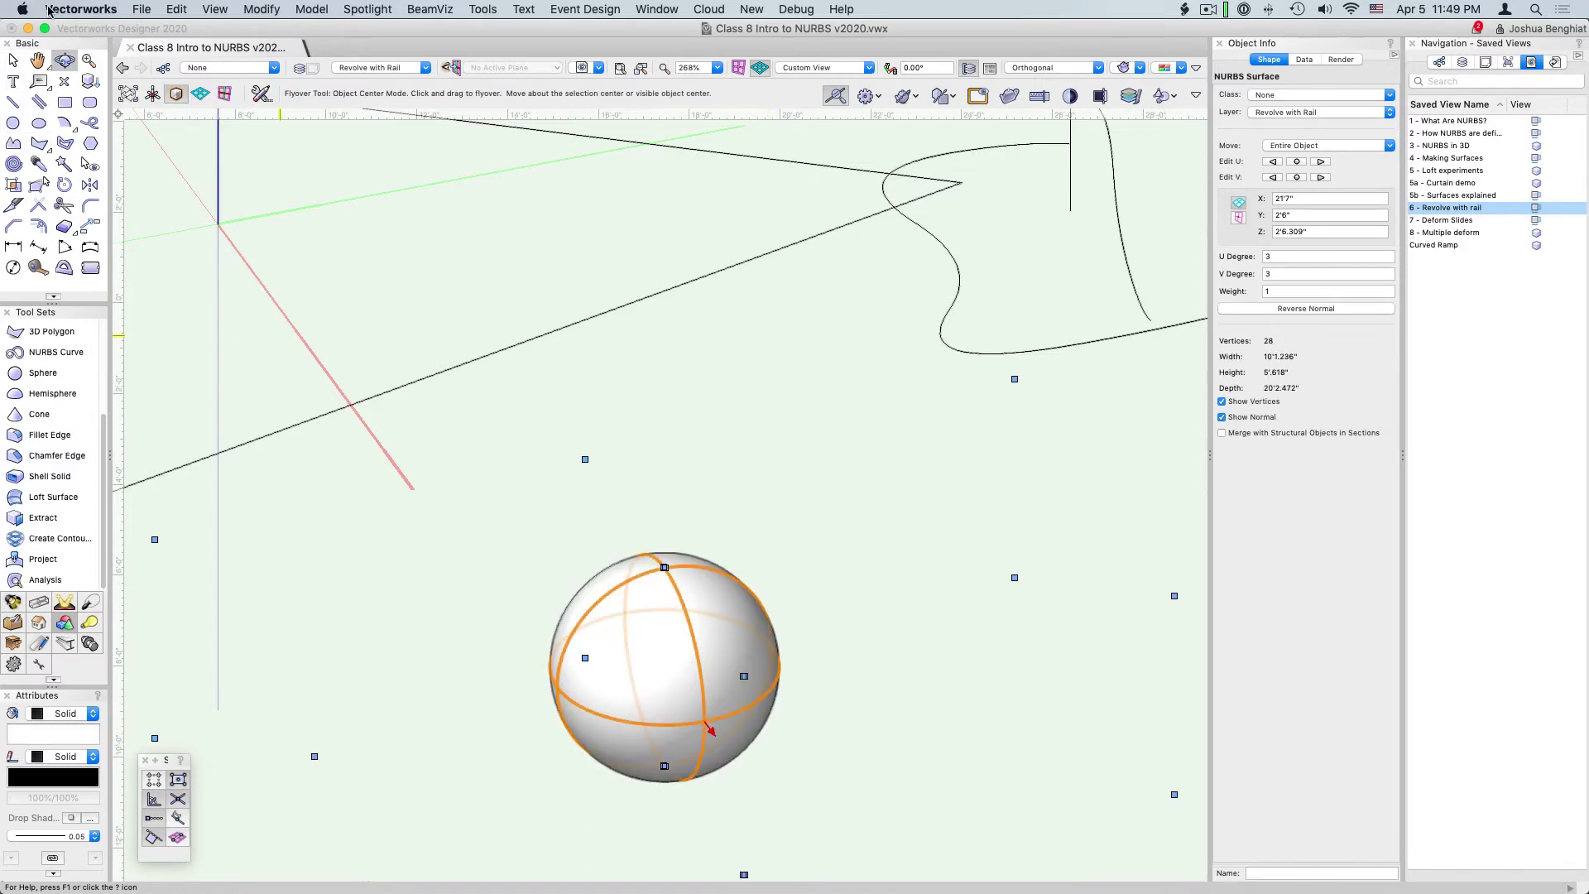
# Step: Inspect the revolved sphere among the other curves and select the triangular NURBS curve
pyautogui.moveTo(702, 309); pyautogui.dragTo(841, 414)
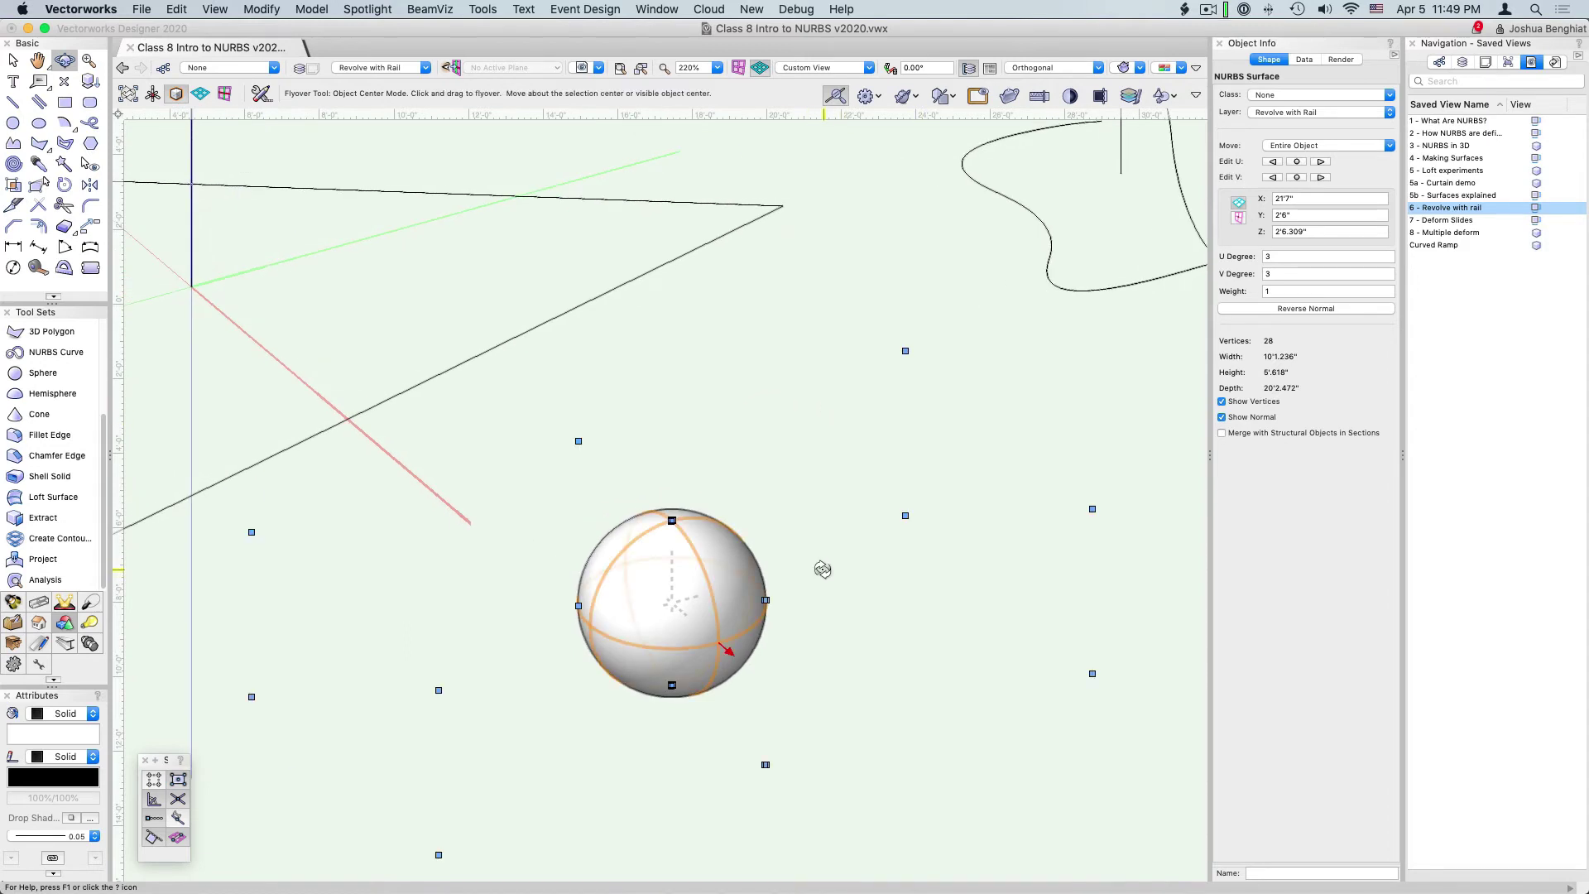
pyautogui.scroll(-5, 830, 657)
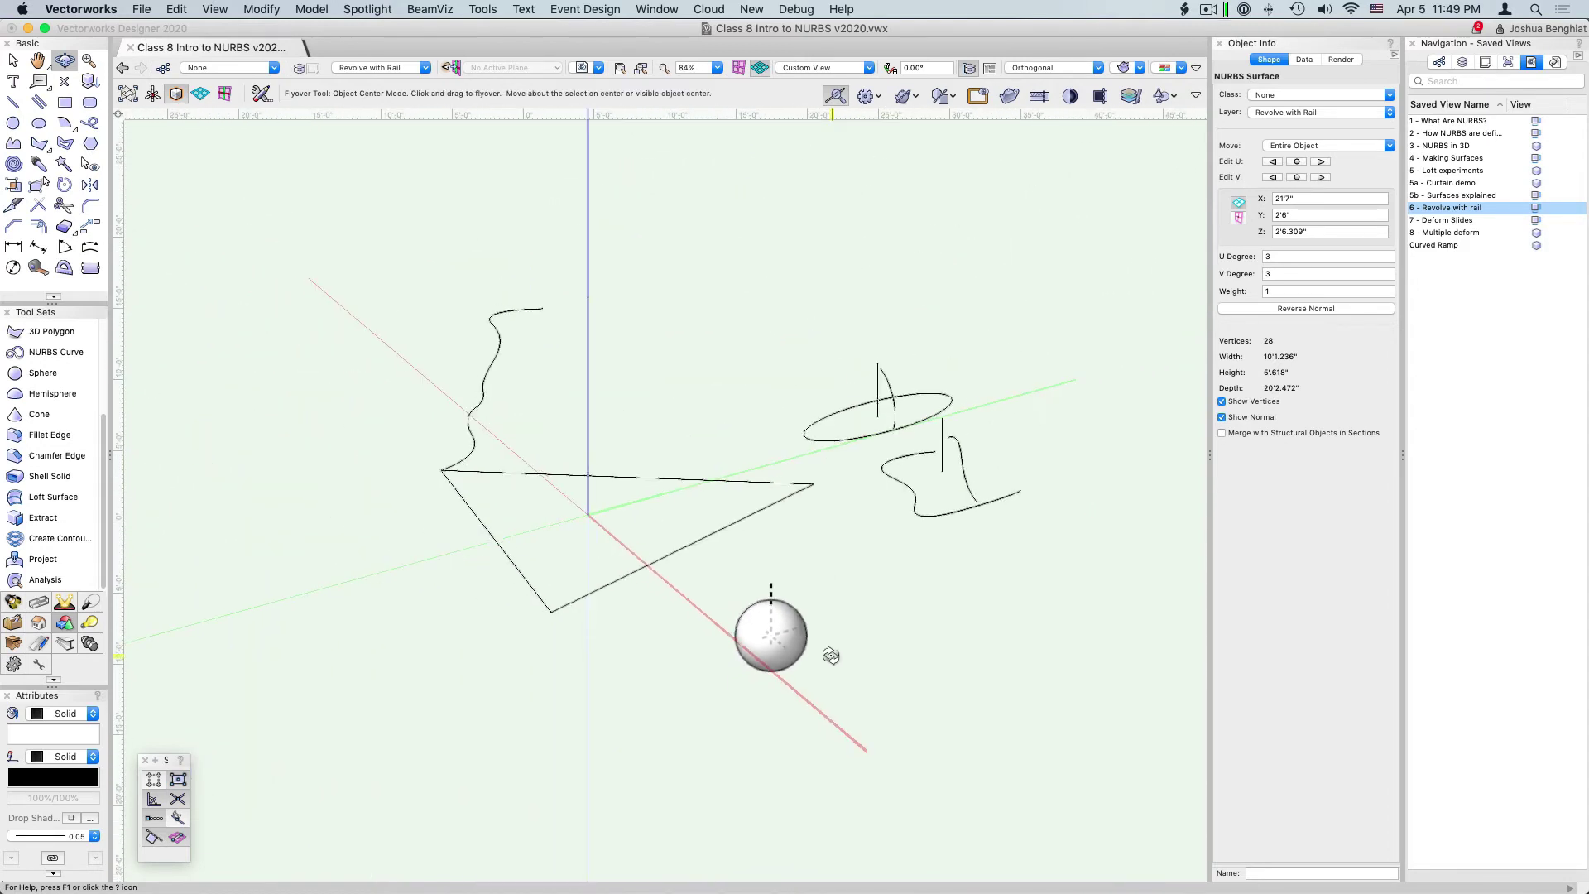
pyautogui.scroll(2, 702, 438)
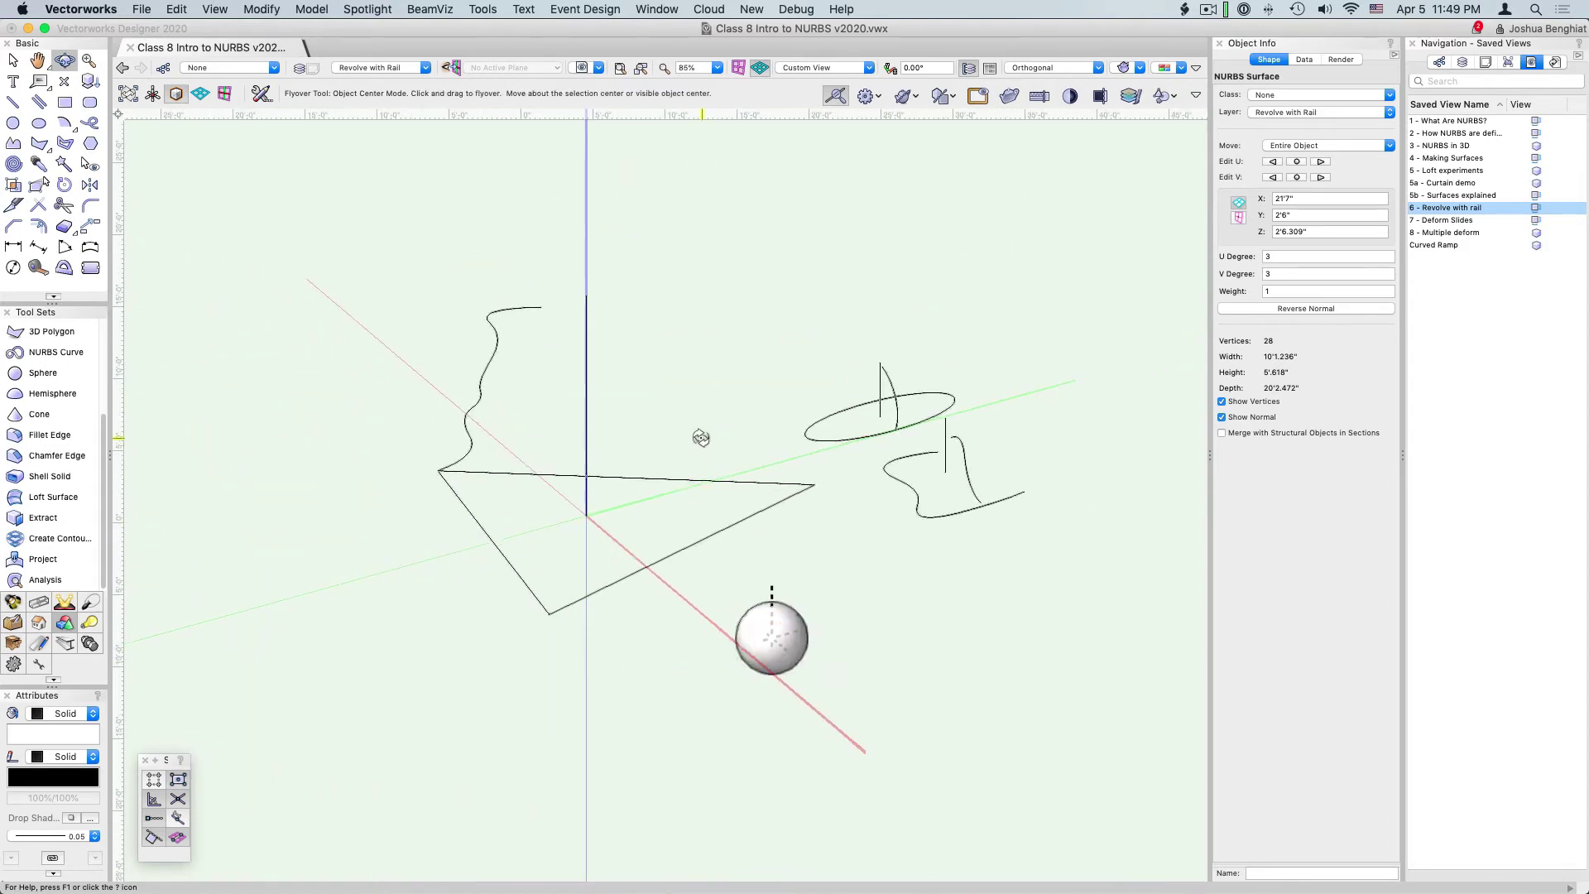
pyautogui.click(12, 63)
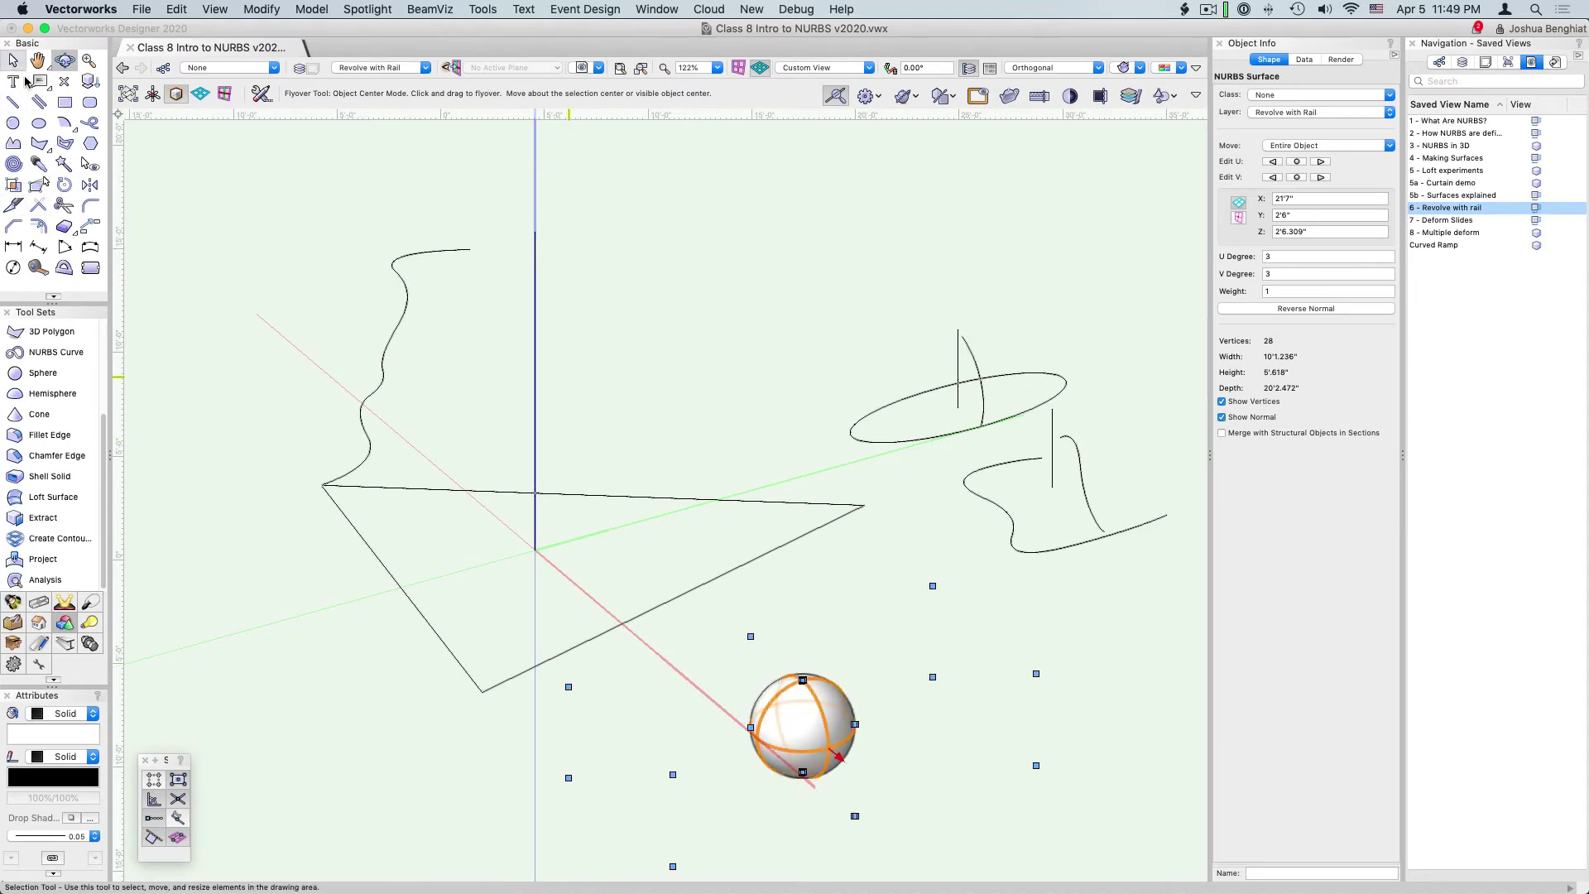
pyautogui.click(446, 645)
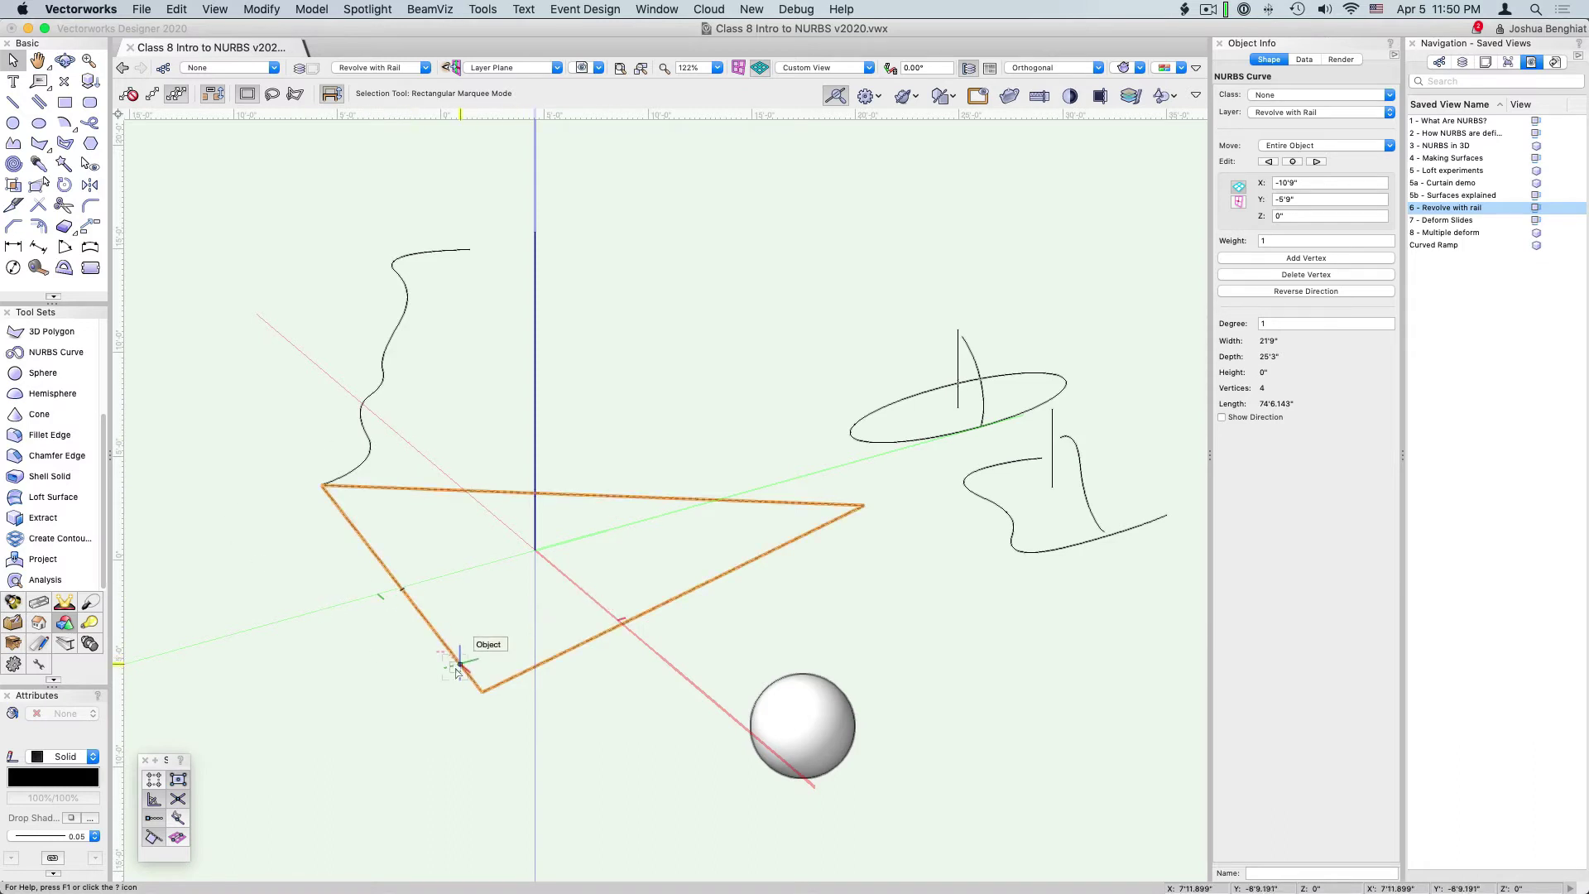
# Step: Examine the vertical axis line, wavy profile curve and triangular rail from the front, right and left isometric views
pyautogui.click(55, 352)
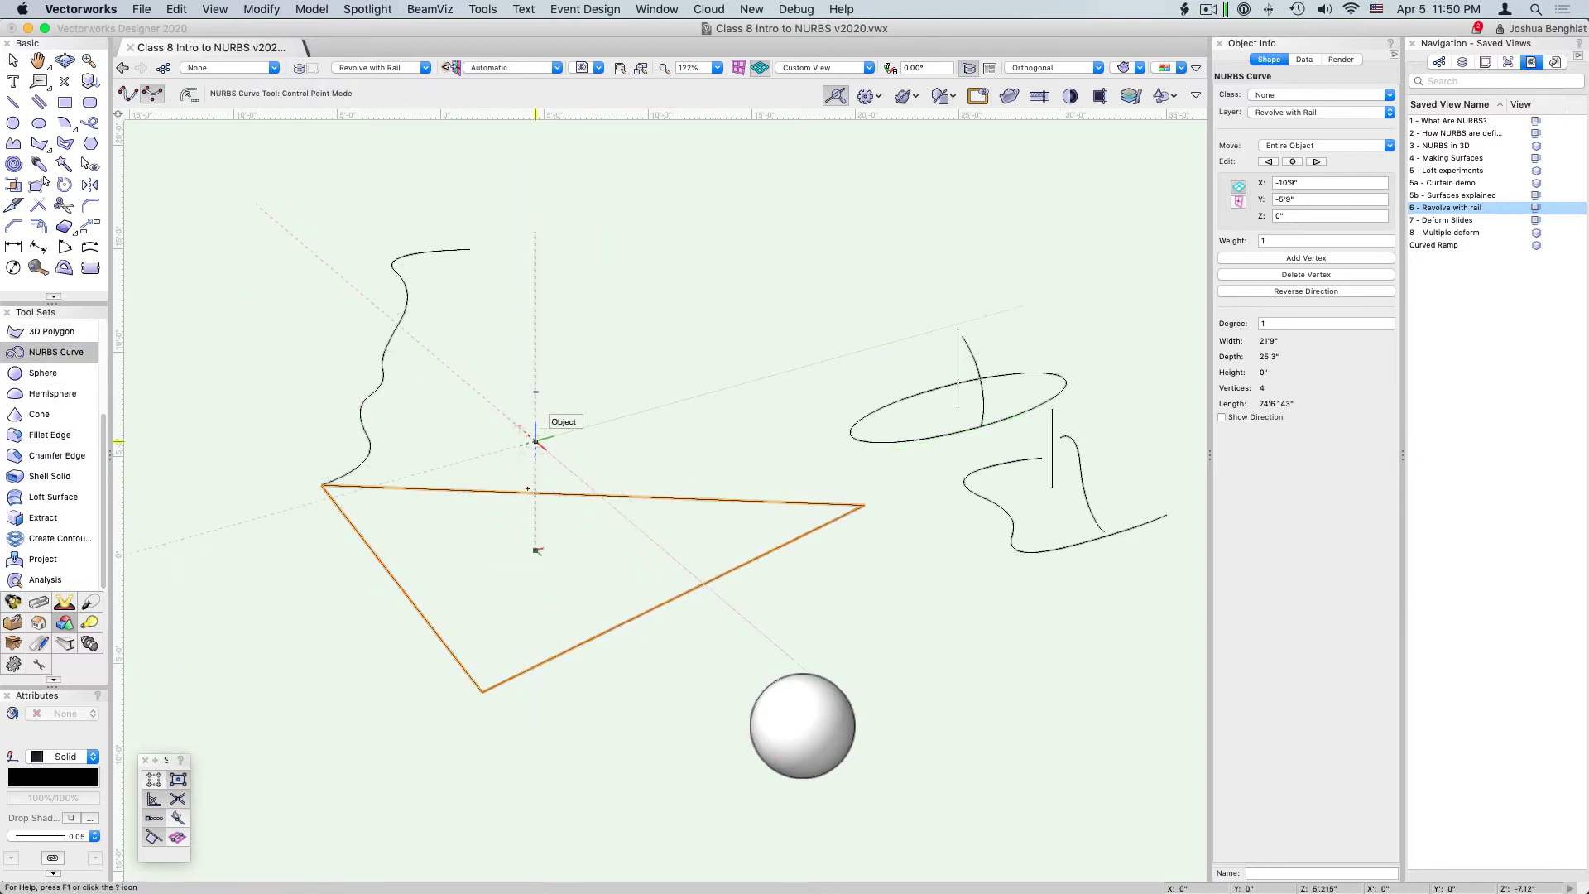
pyautogui.click(536, 551)
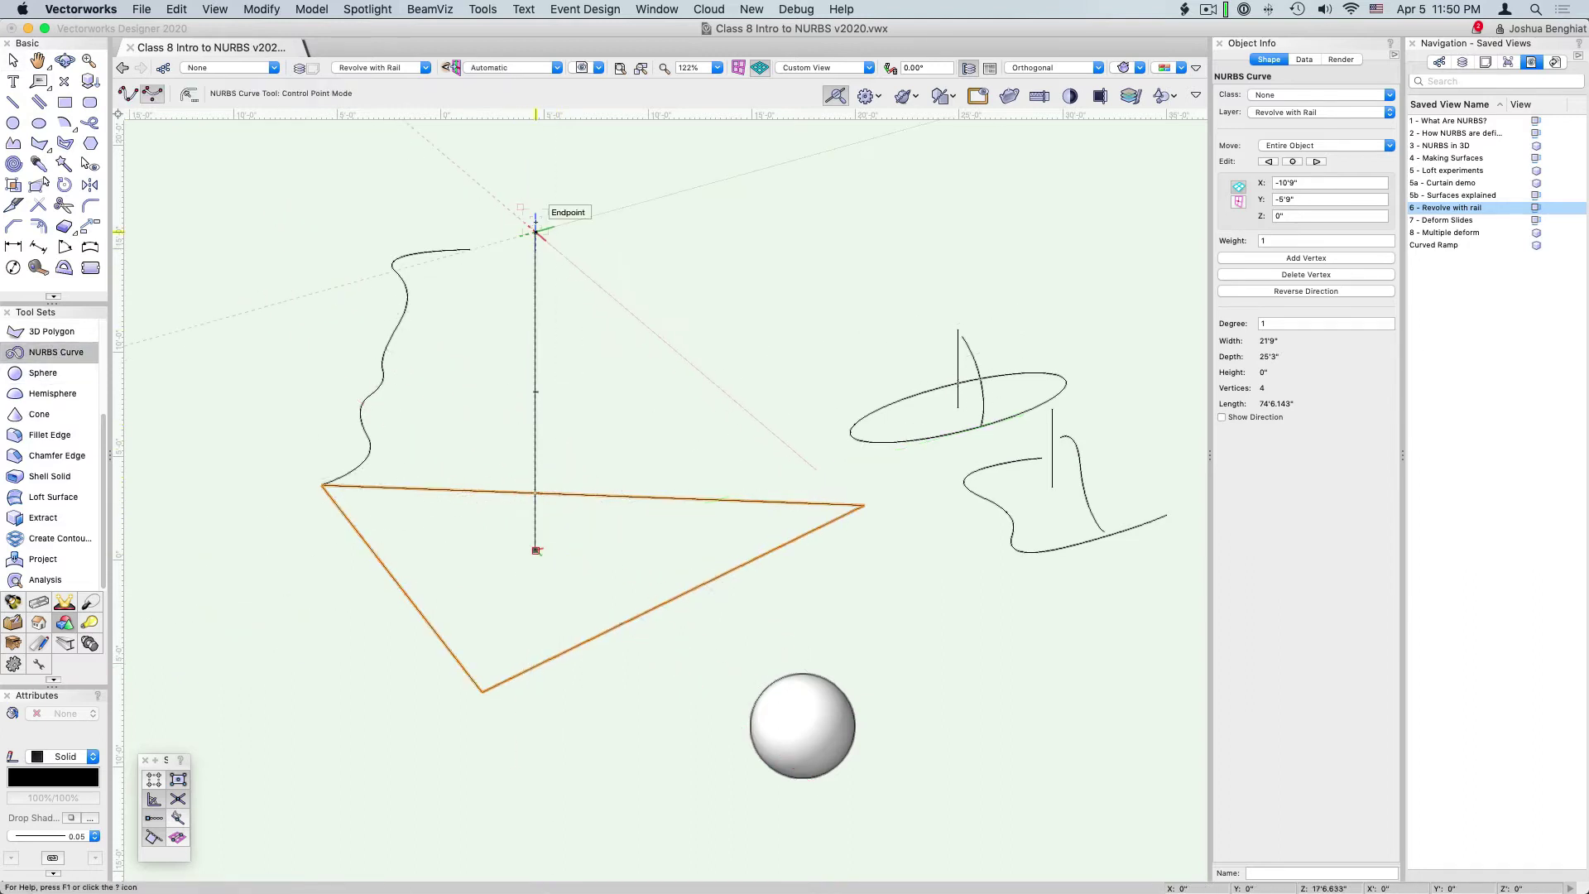
pyautogui.click(536, 233)
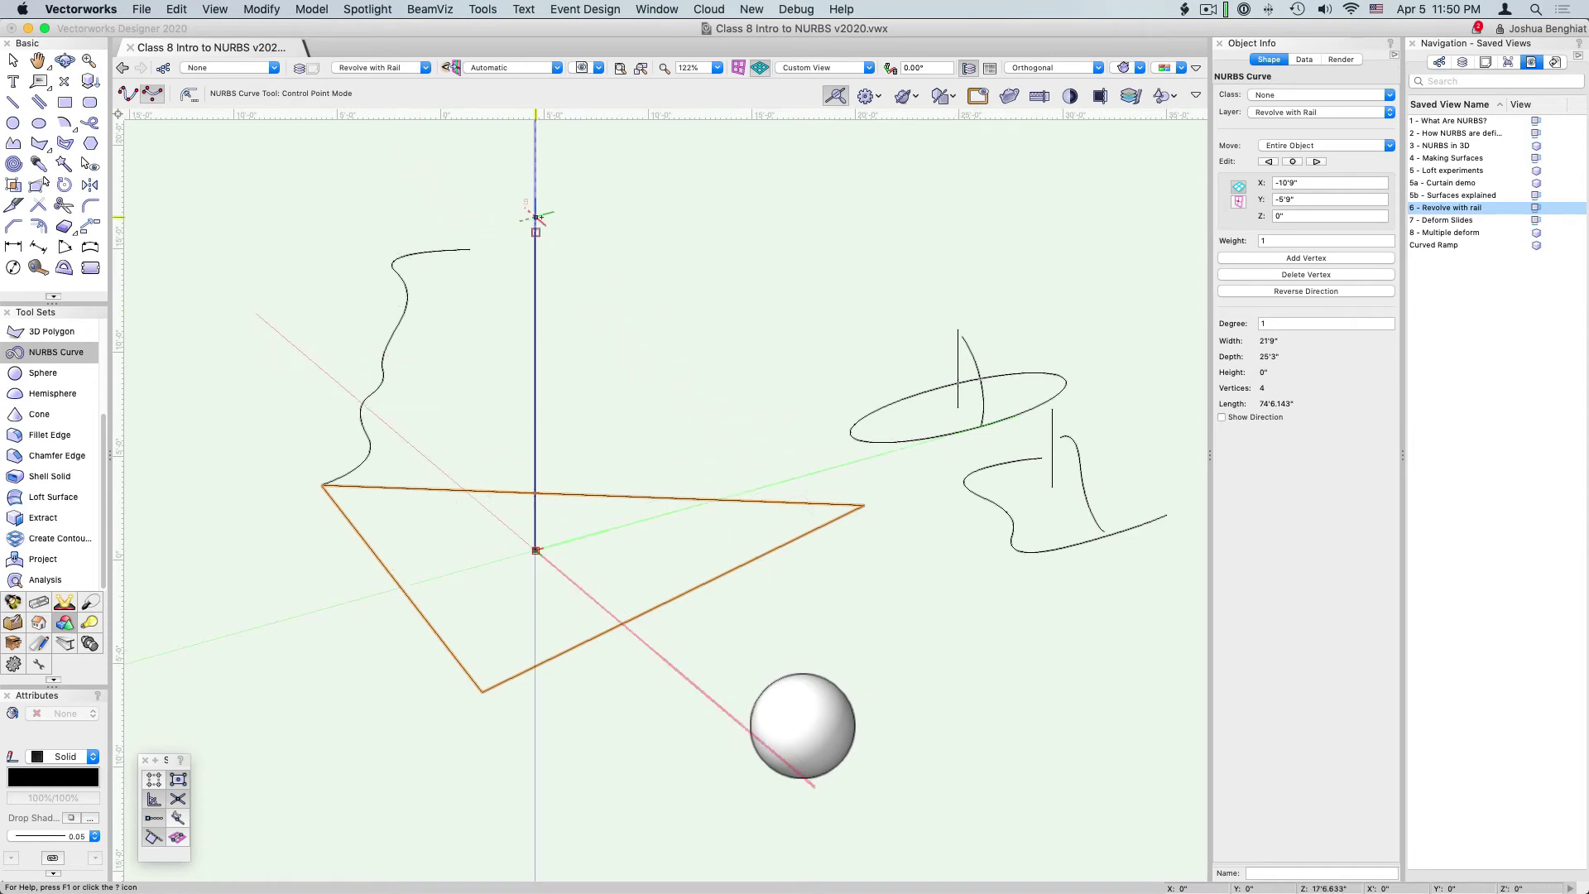
pyautogui.click(534, 561)
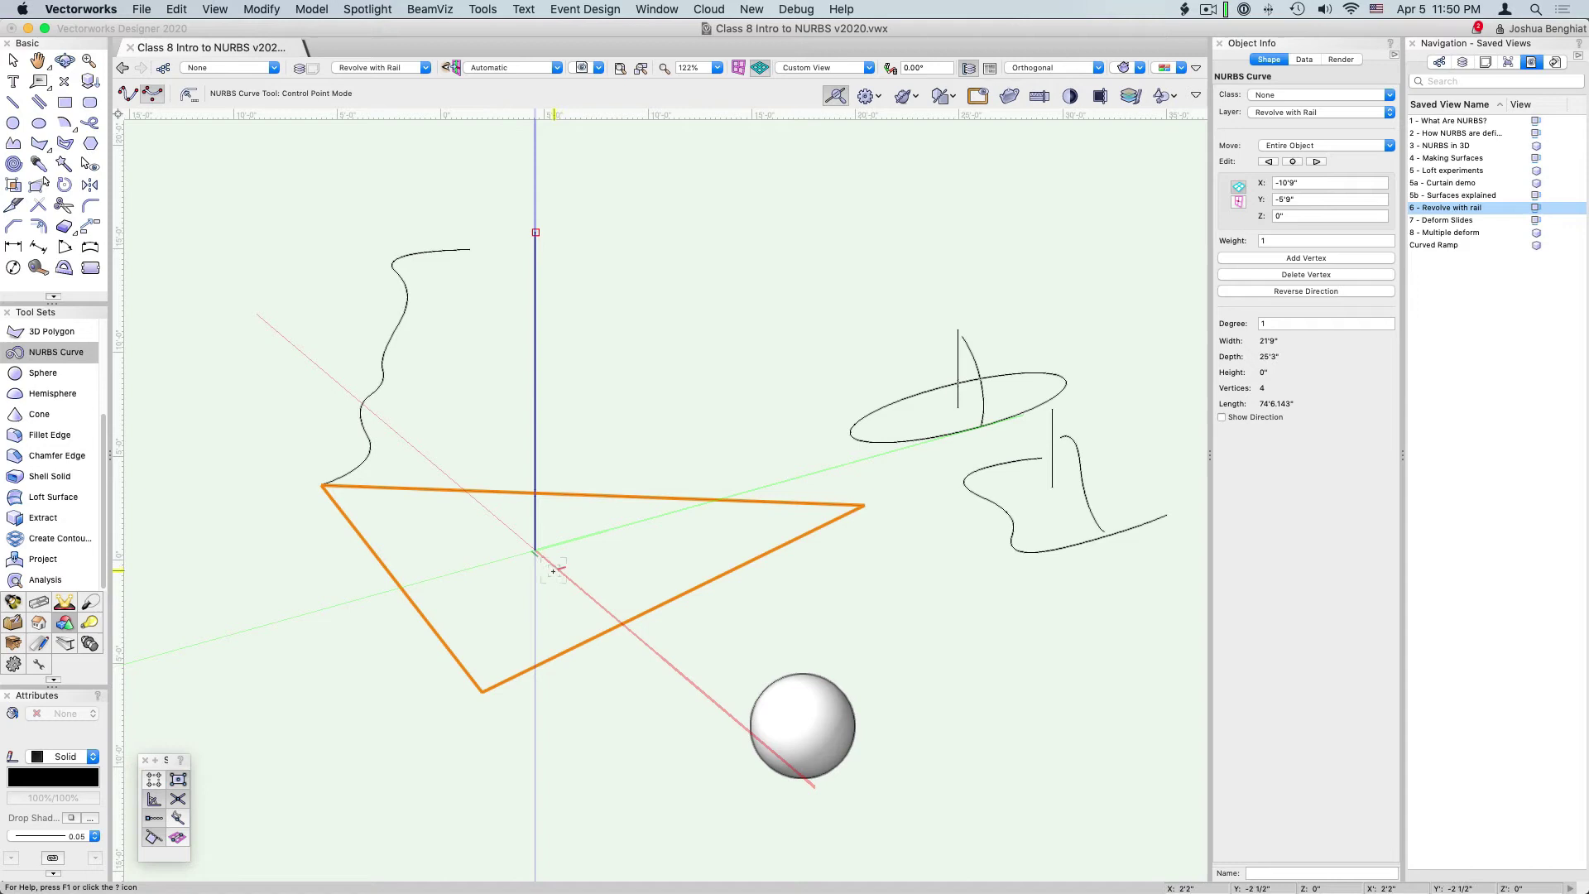
pyautogui.press('KP_2')
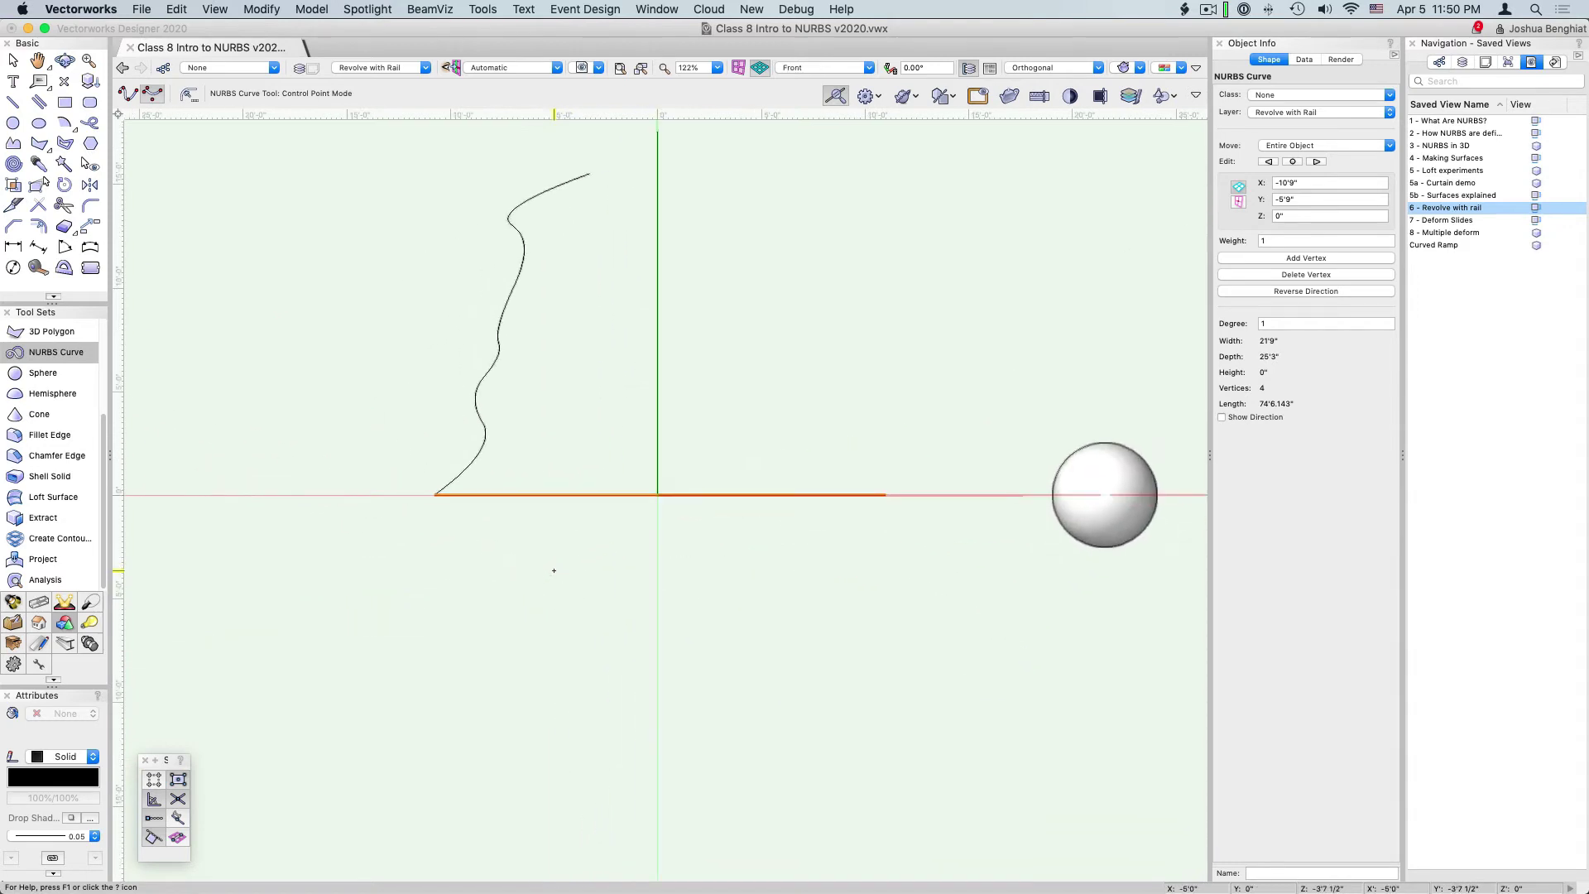
pyautogui.press('KP_6')
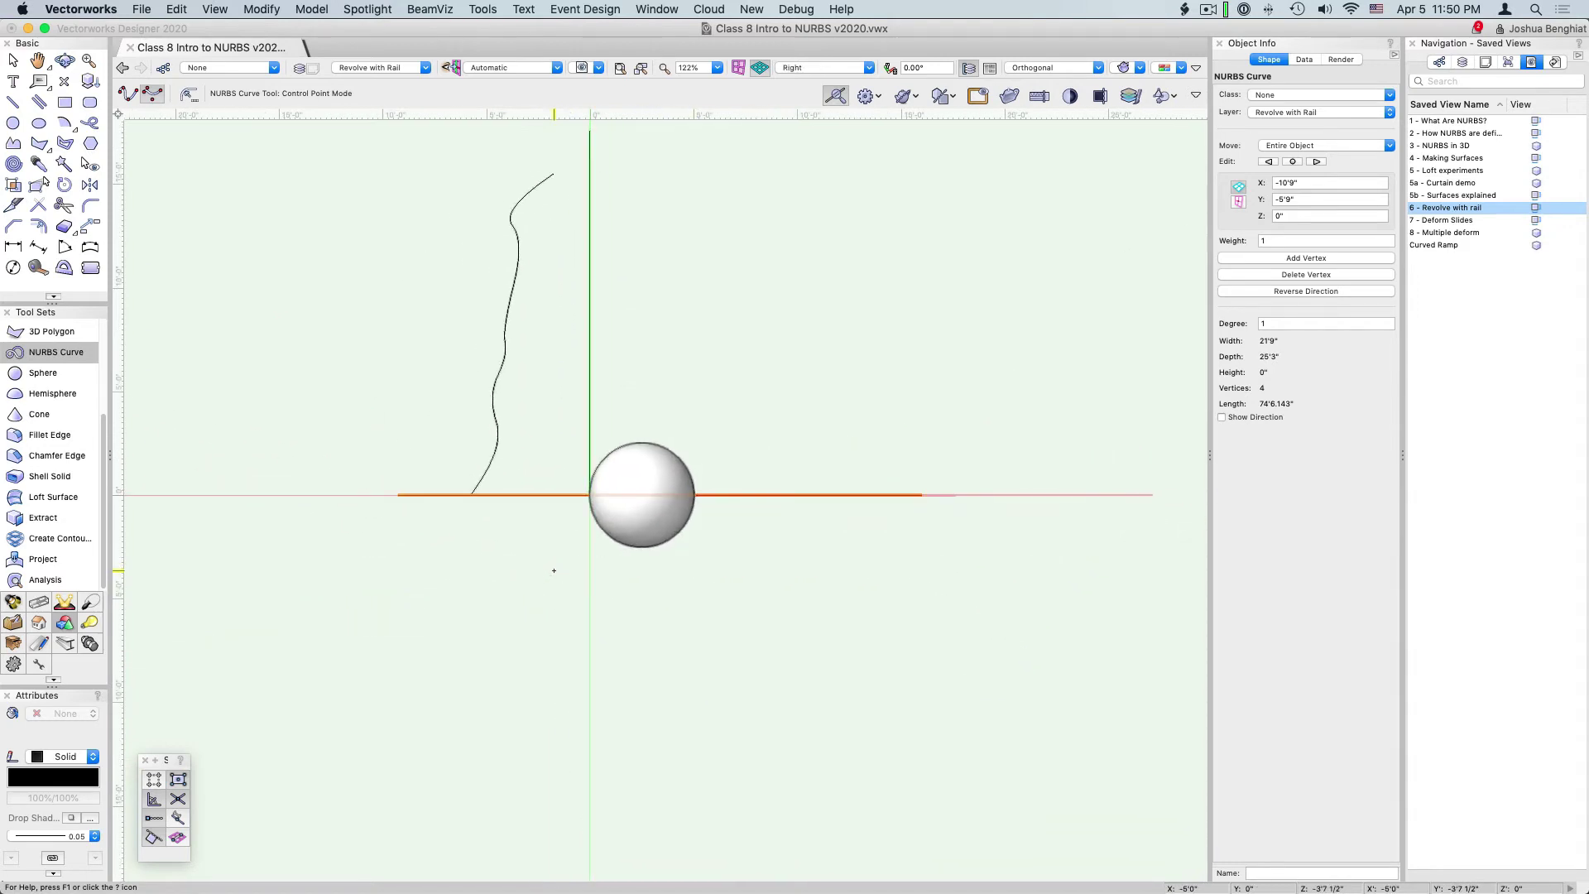
pyautogui.press('KP_1')
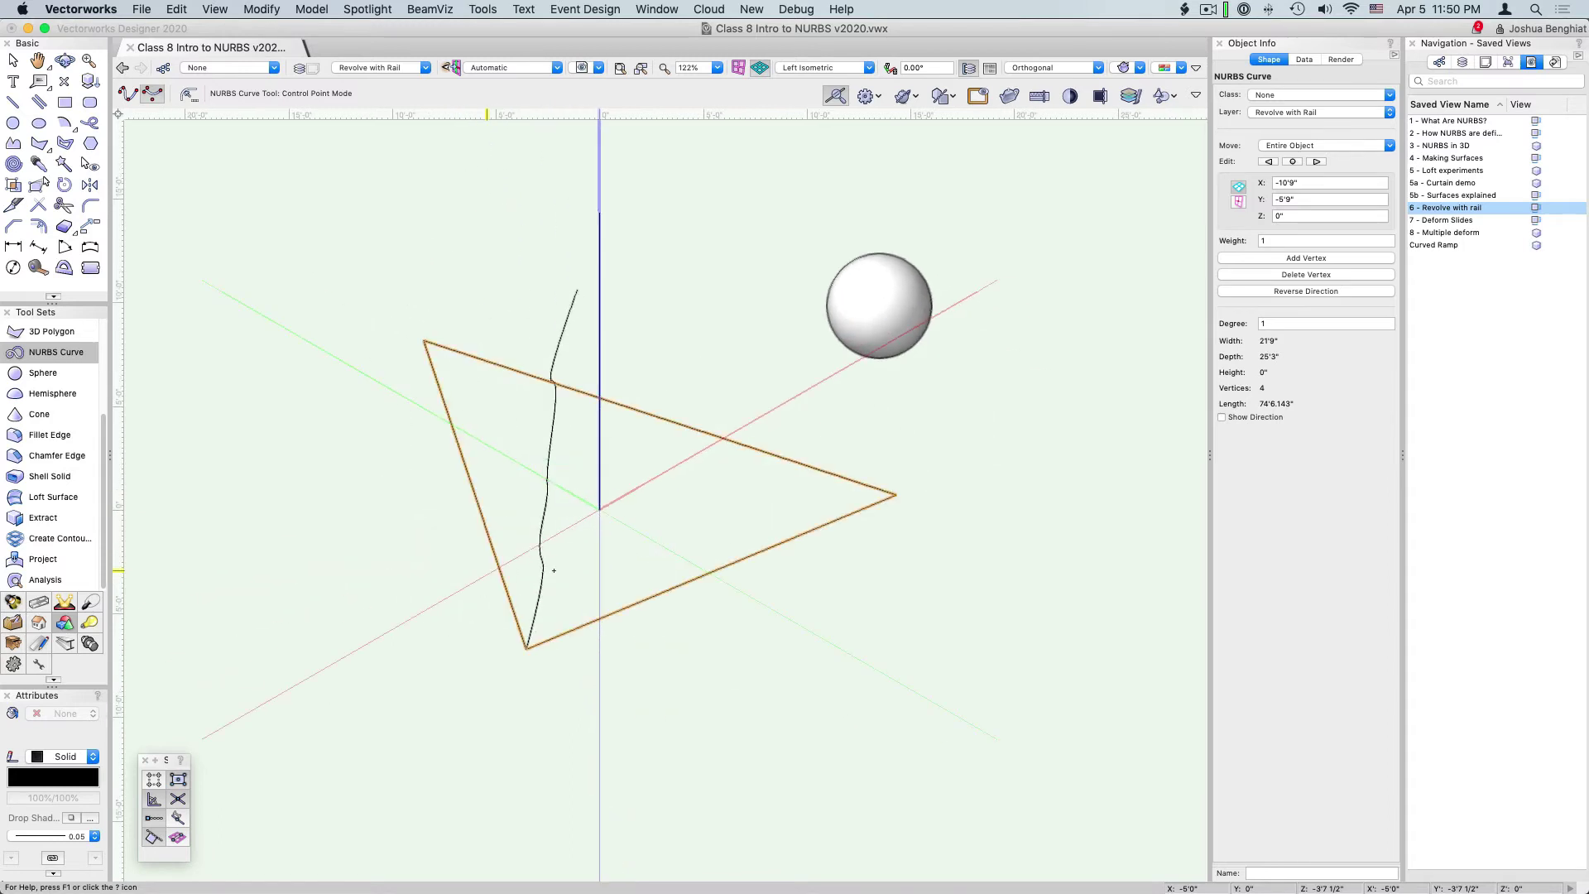
# Step: Set a three-point working plane through the axis base, the triangle corner where the profile starts, and the vertical axis
pyautogui.press('KP_3')
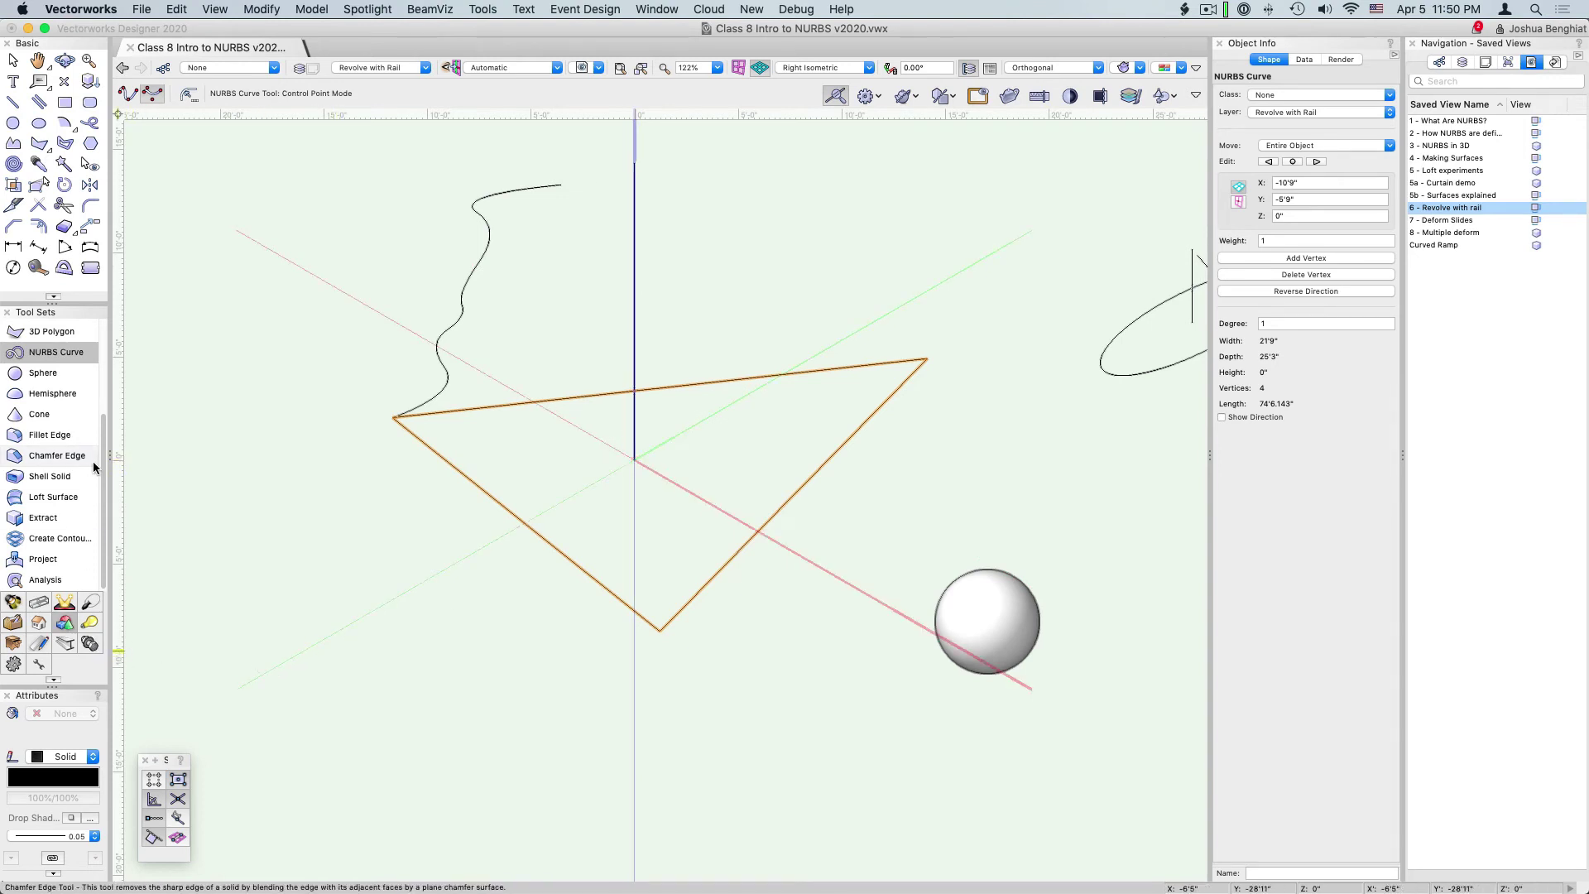
pyautogui.scroll(4, 93, 461)
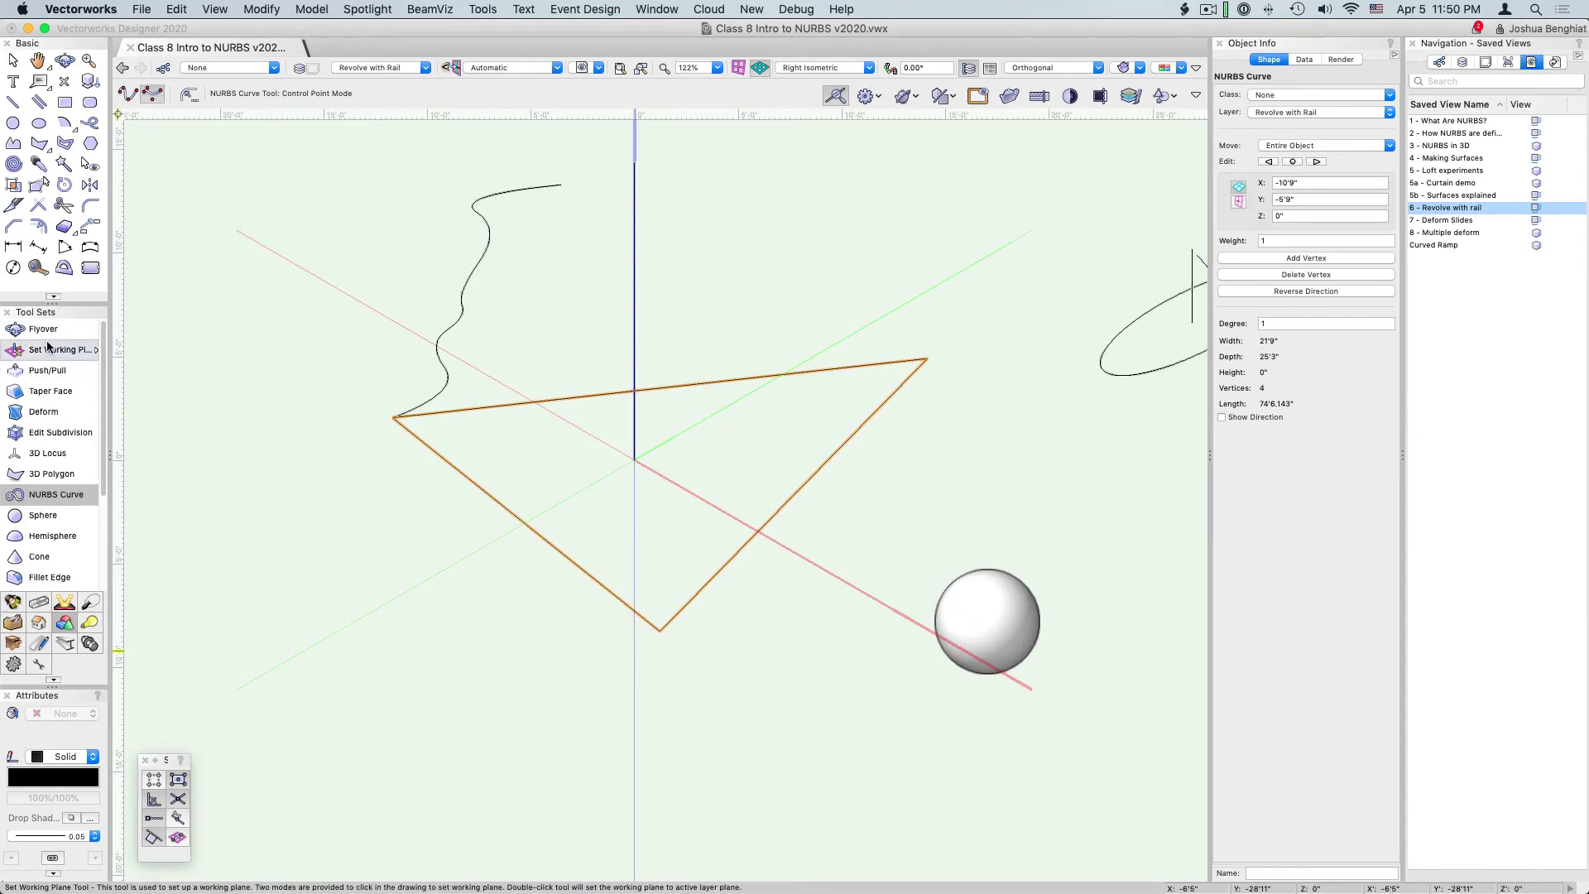
pyautogui.click(50, 349)
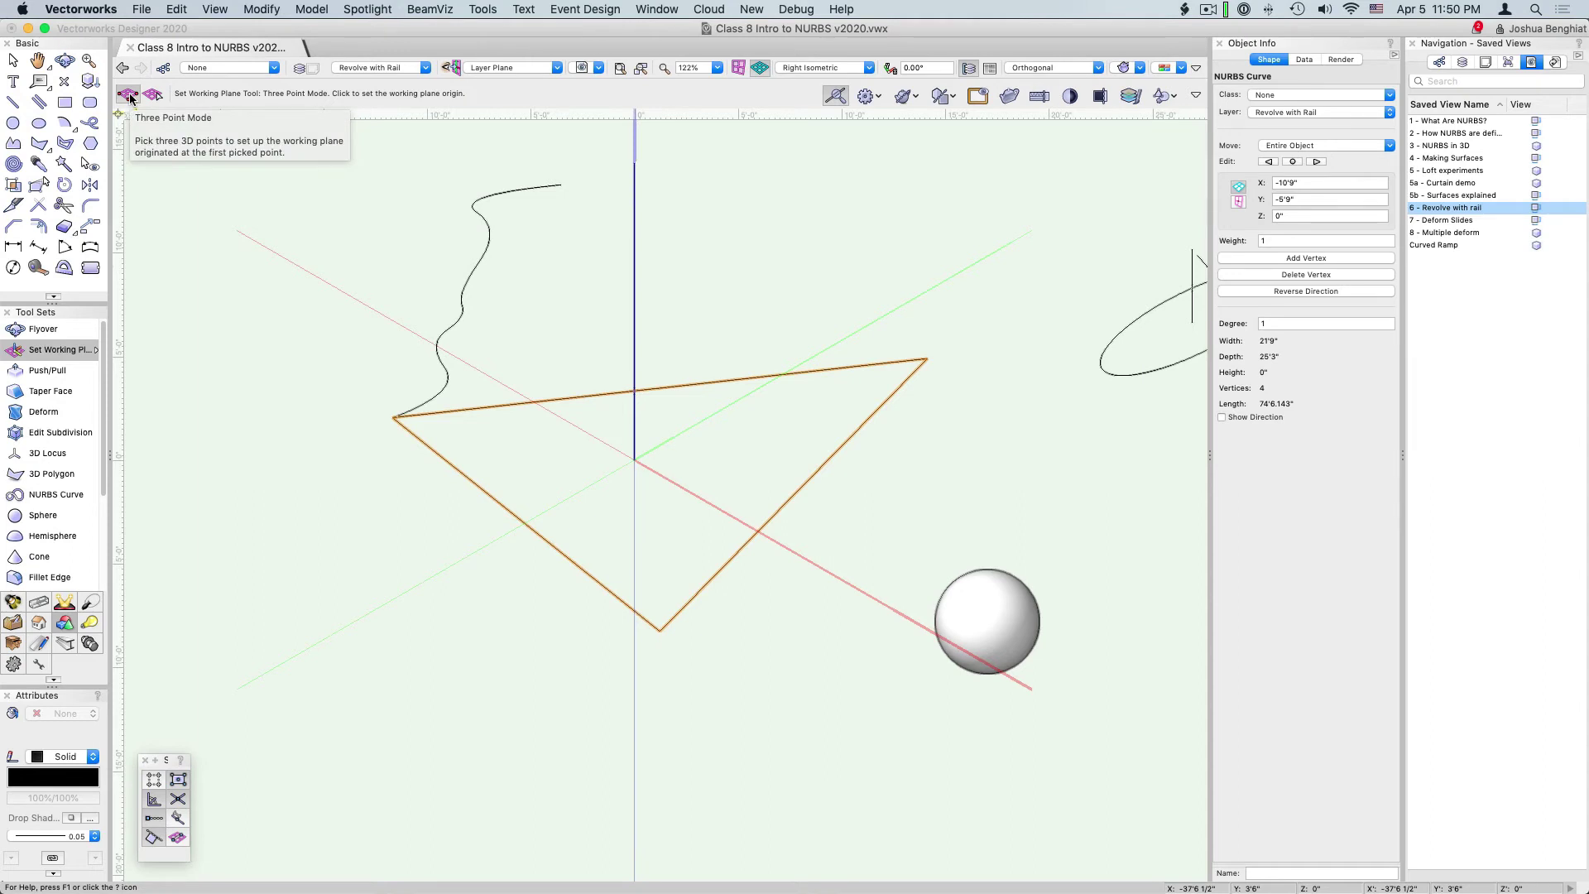
pyautogui.click(633, 457)
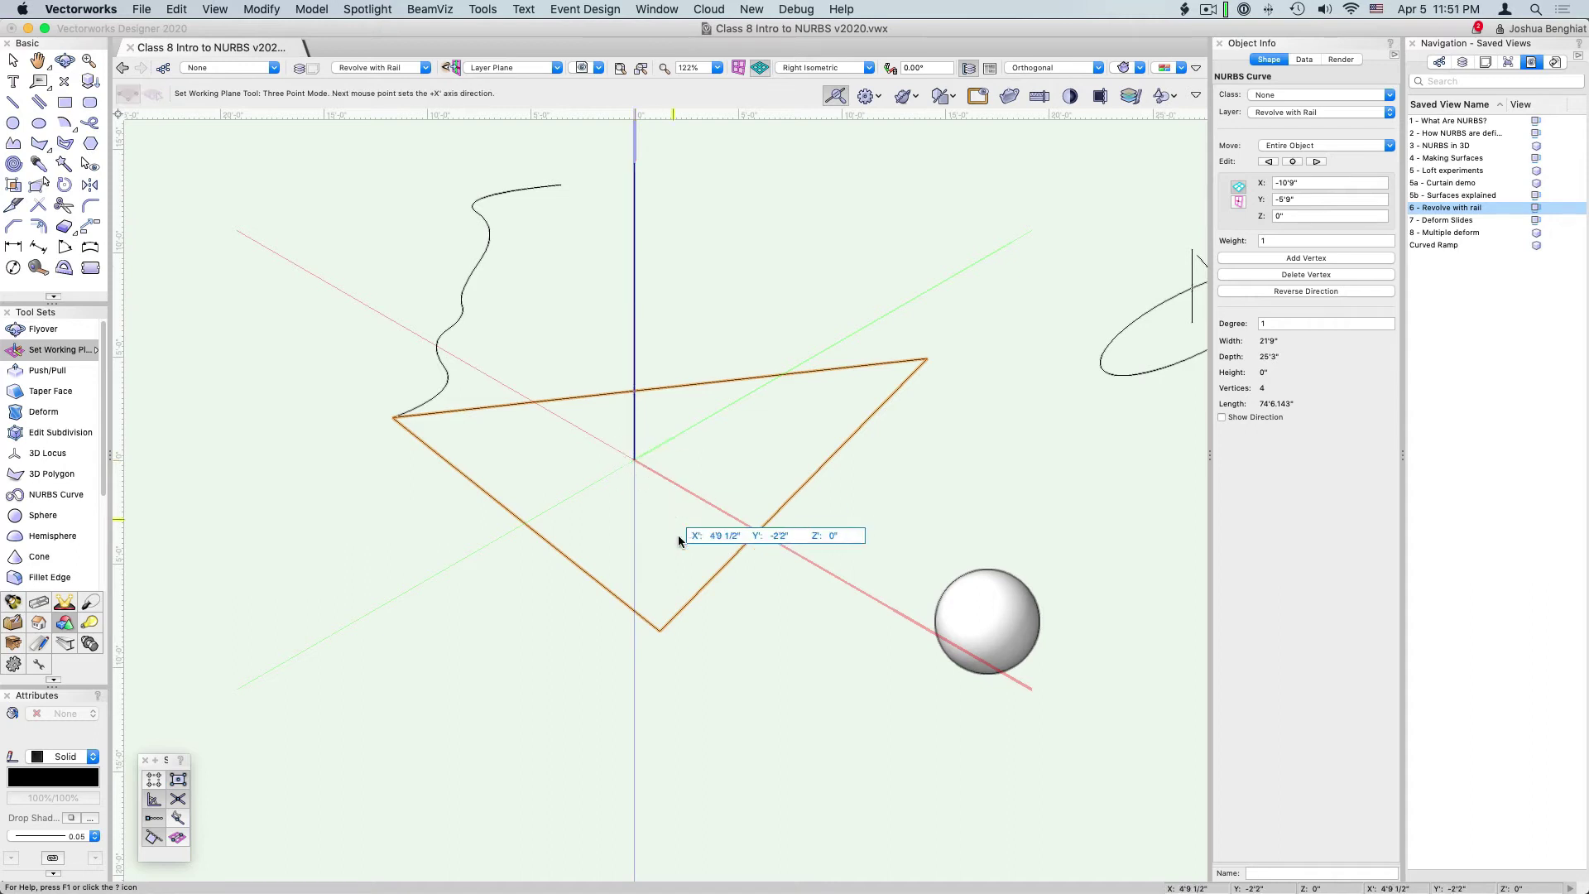
pyautogui.click(392, 418)
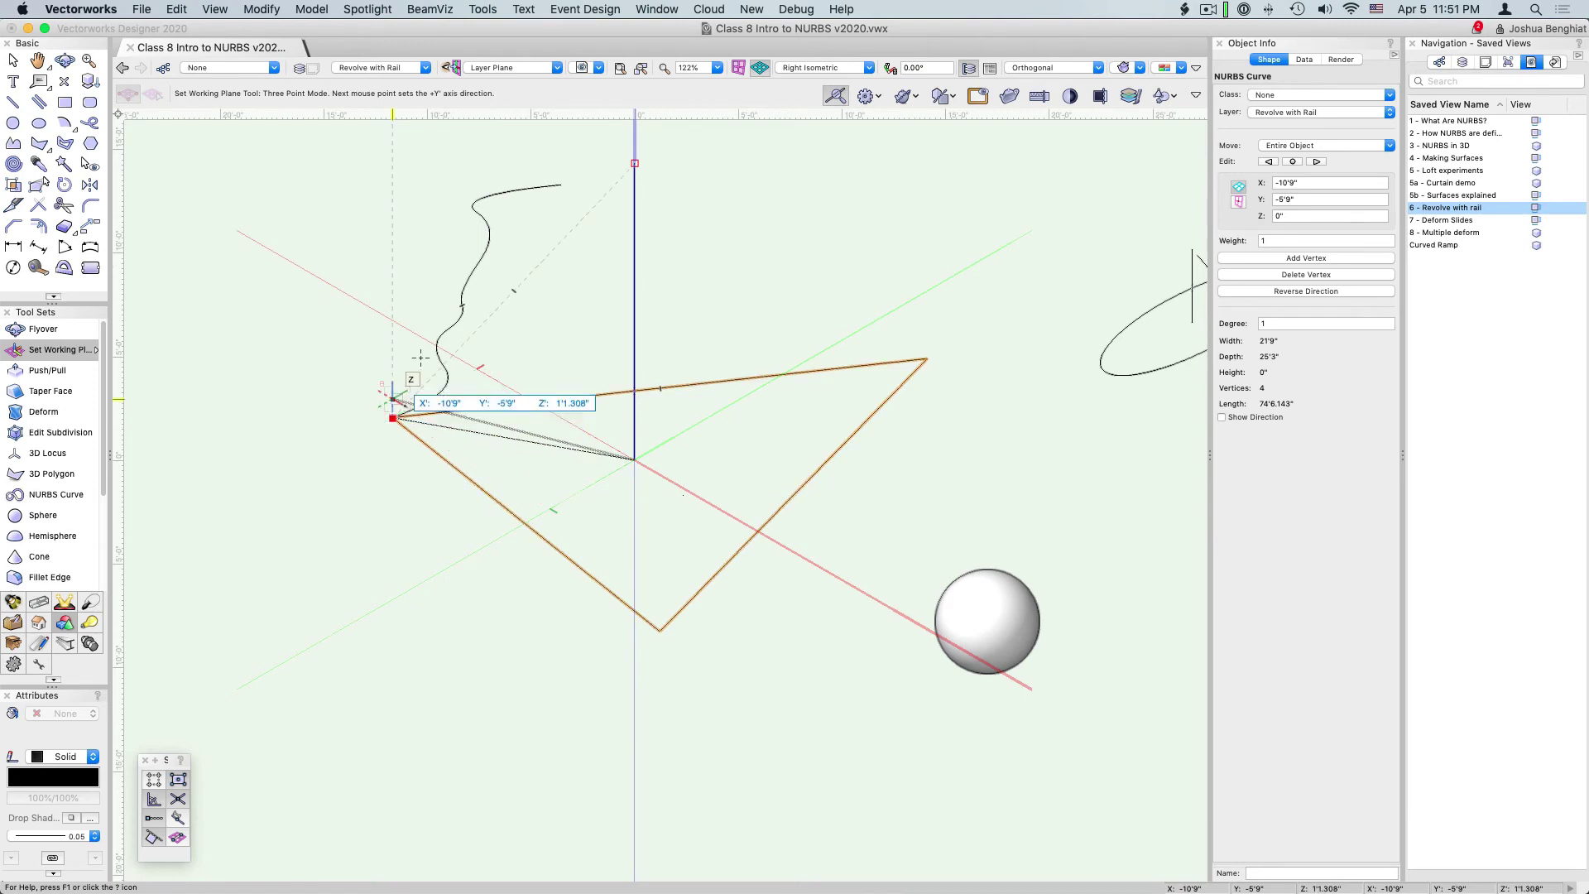
pyautogui.click(630, 224)
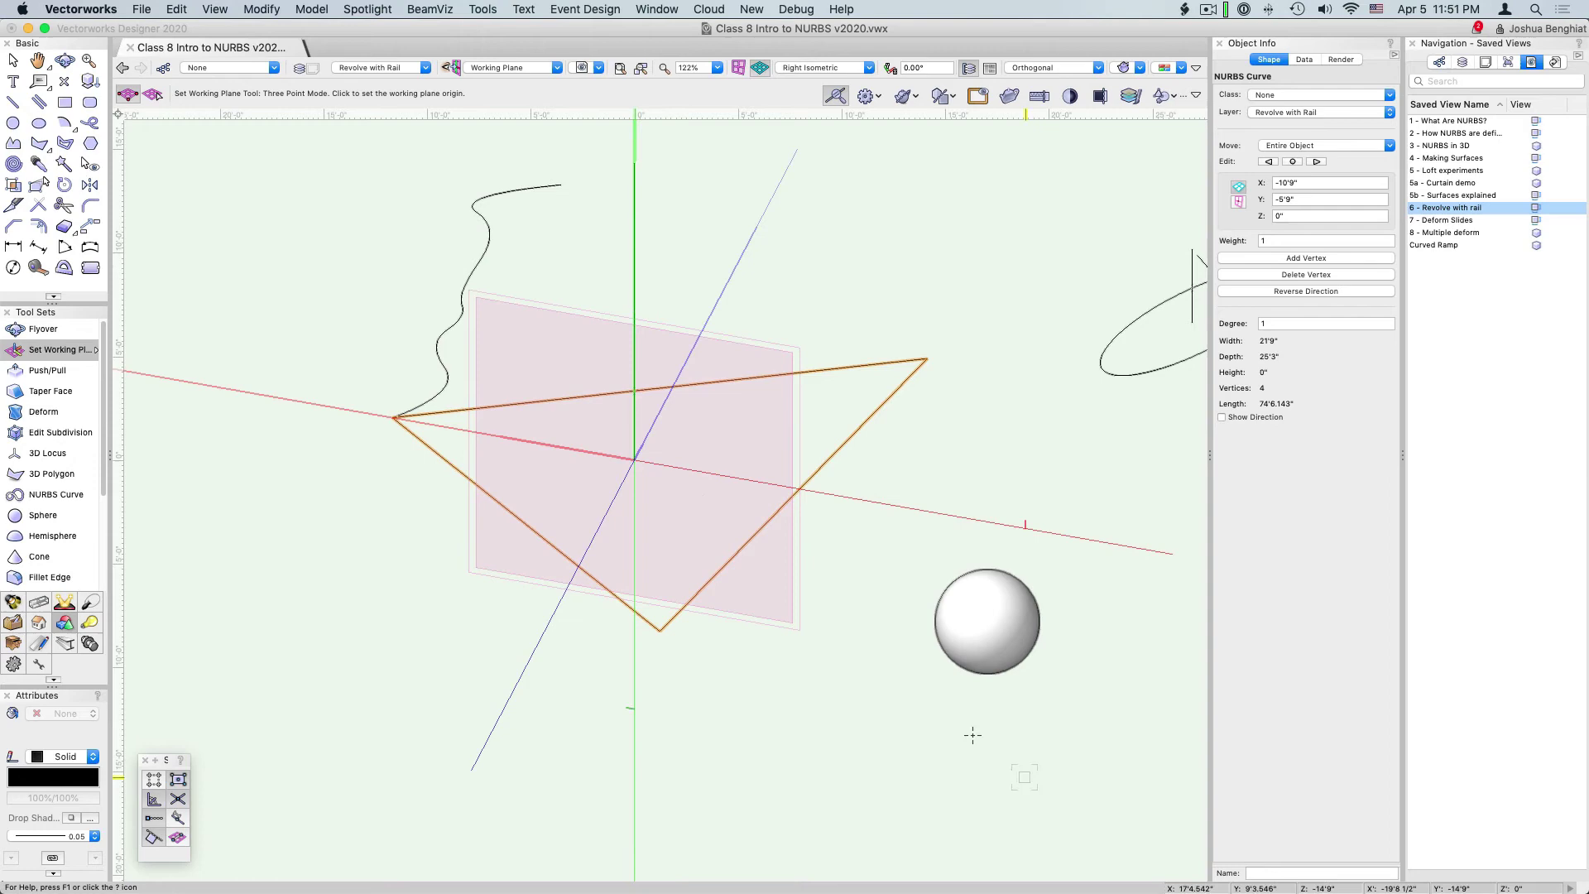
# Step: Draw a trial six-vertex NURBS profile by control points on the working plane, starting at the triangle corner shared with the wavy profile
pyautogui.click(64, 60)
pyautogui.moveTo(529, 422)
pyautogui.mouseDown()
pyautogui.moveTo(723, 461)
pyautogui.moveTo(961, 401)
pyautogui.moveTo(1085, 313)
pyautogui.moveTo(948, 325)
pyautogui.moveTo(784, 380)
pyautogui.moveTo(472, 440)
pyautogui.moveTo(136, 428)
pyautogui.moveTo(57, 409)
pyautogui.moveTo(213, 426)
pyautogui.moveTo(592, 411)
pyautogui.moveTo(675, 397)
pyautogui.moveTo(680, 351)
pyautogui.mouseUp()
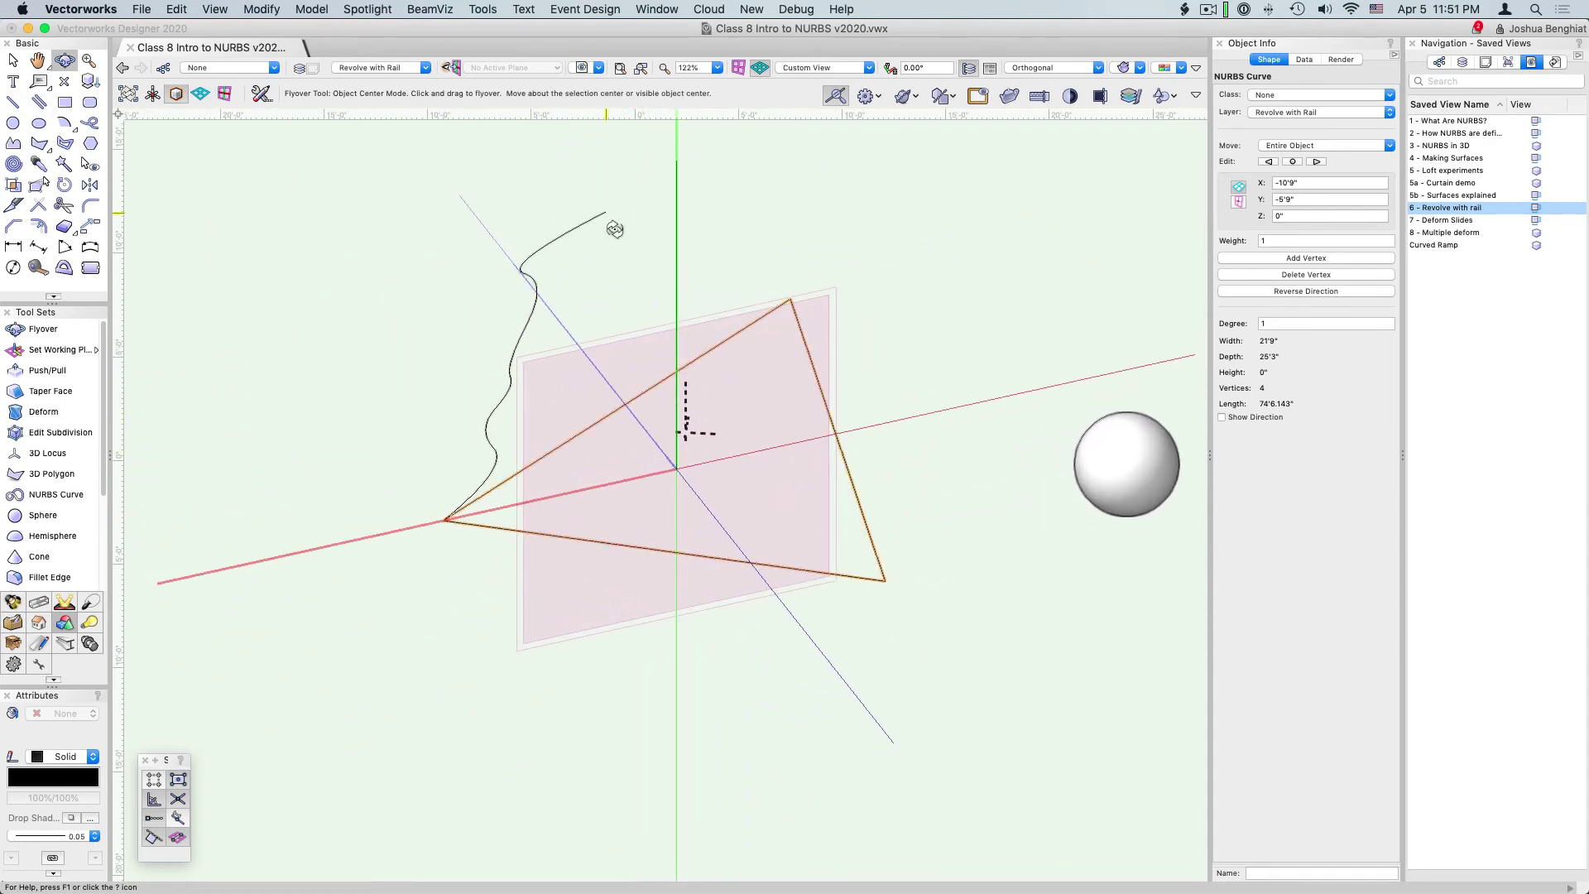
pyautogui.scroll(3, 613, 230)
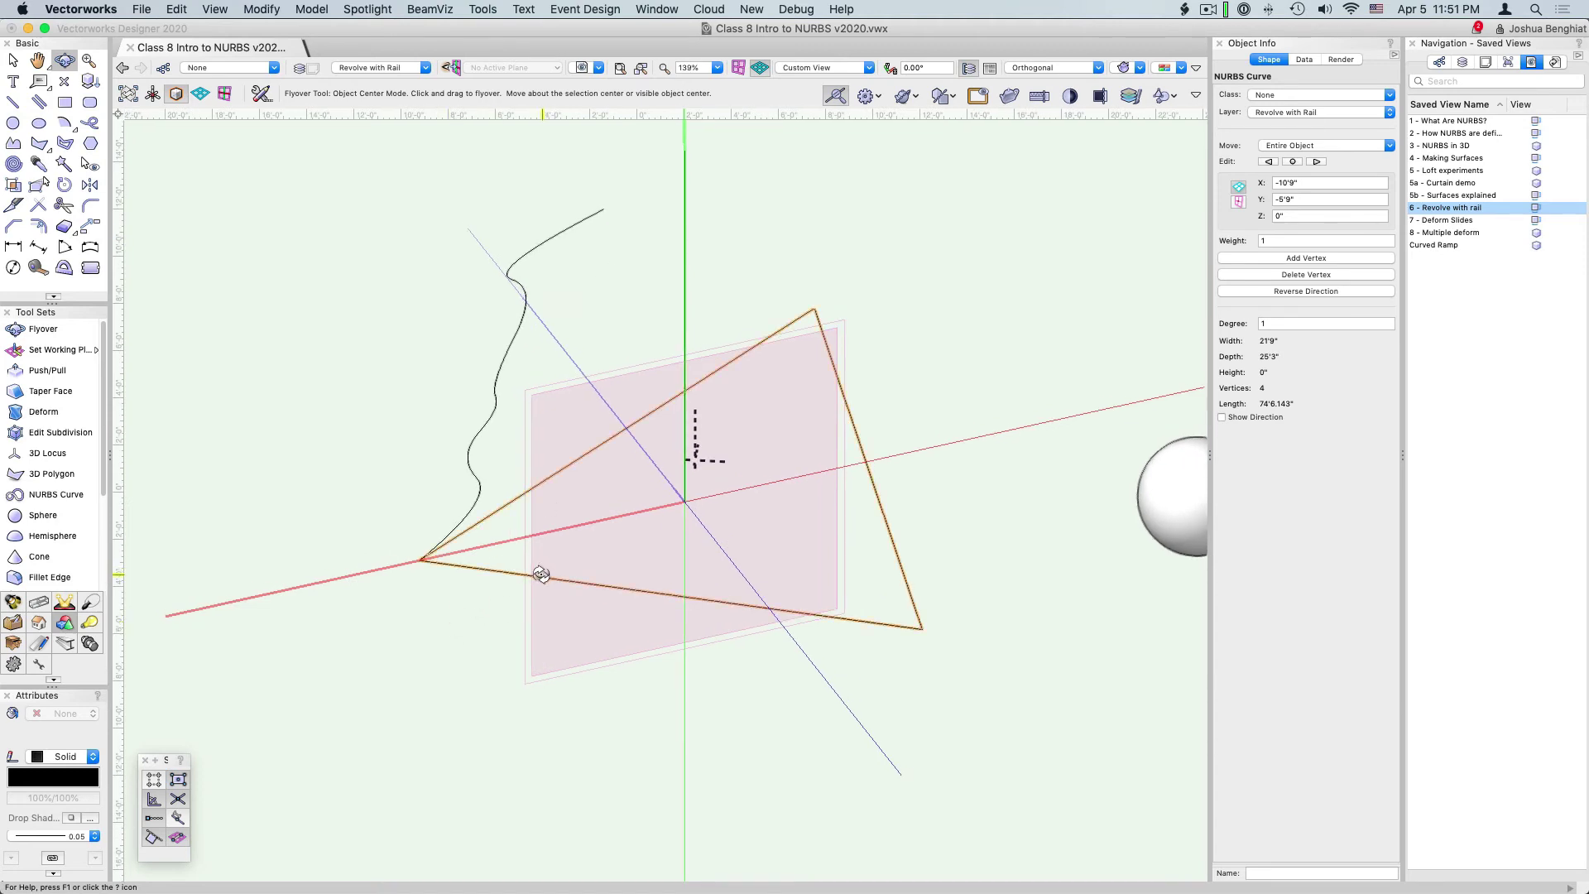
pyautogui.click(29, 495)
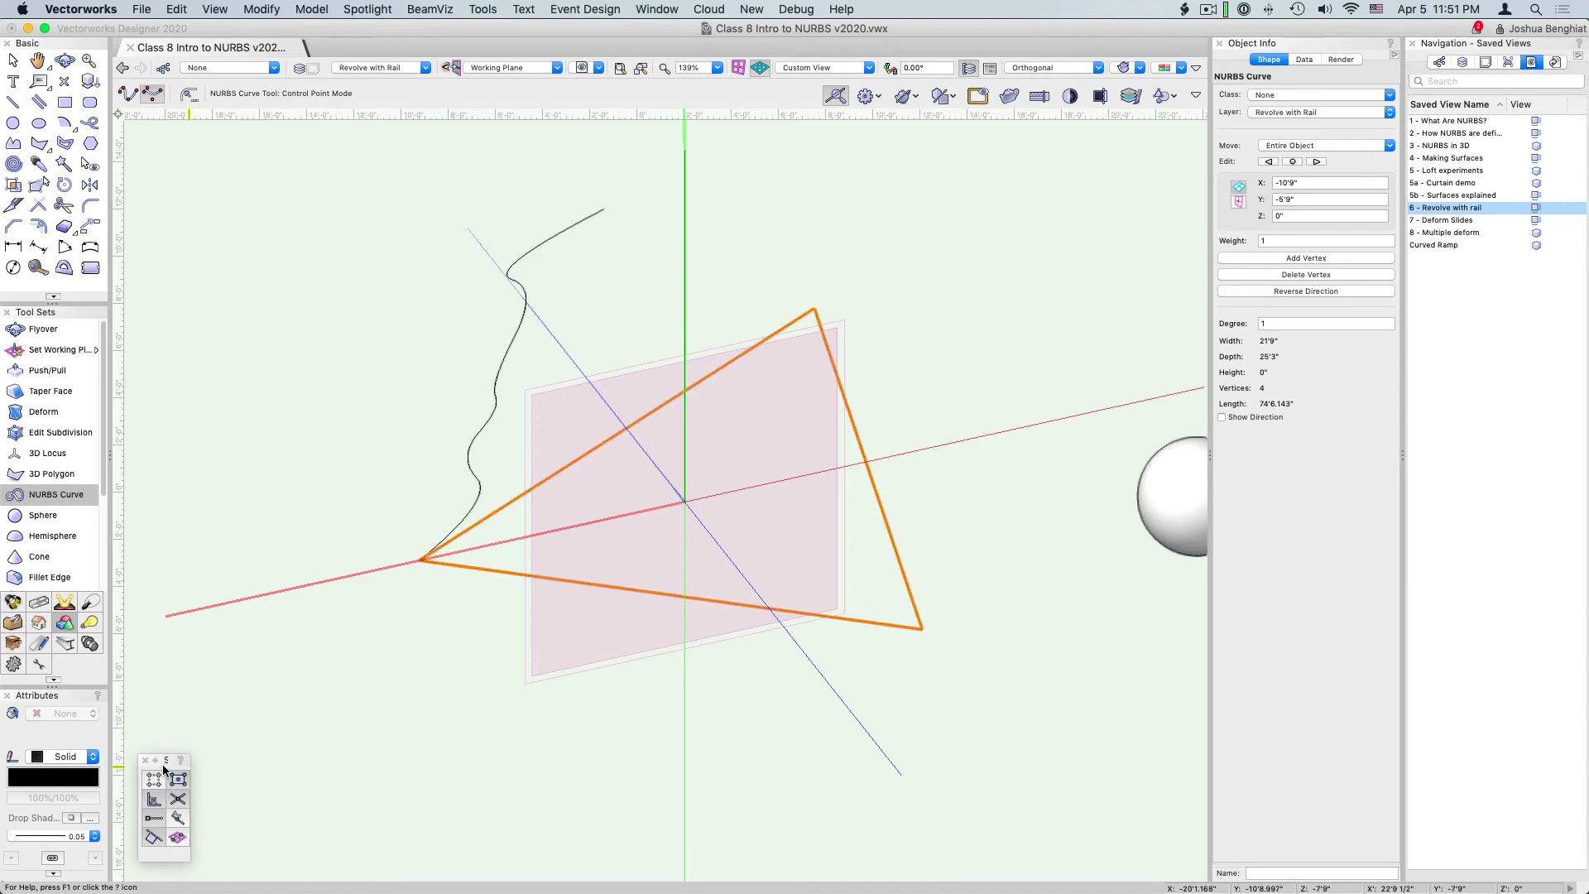
pyautogui.moveTo(162, 768); pyautogui.dragTo(315, 314)
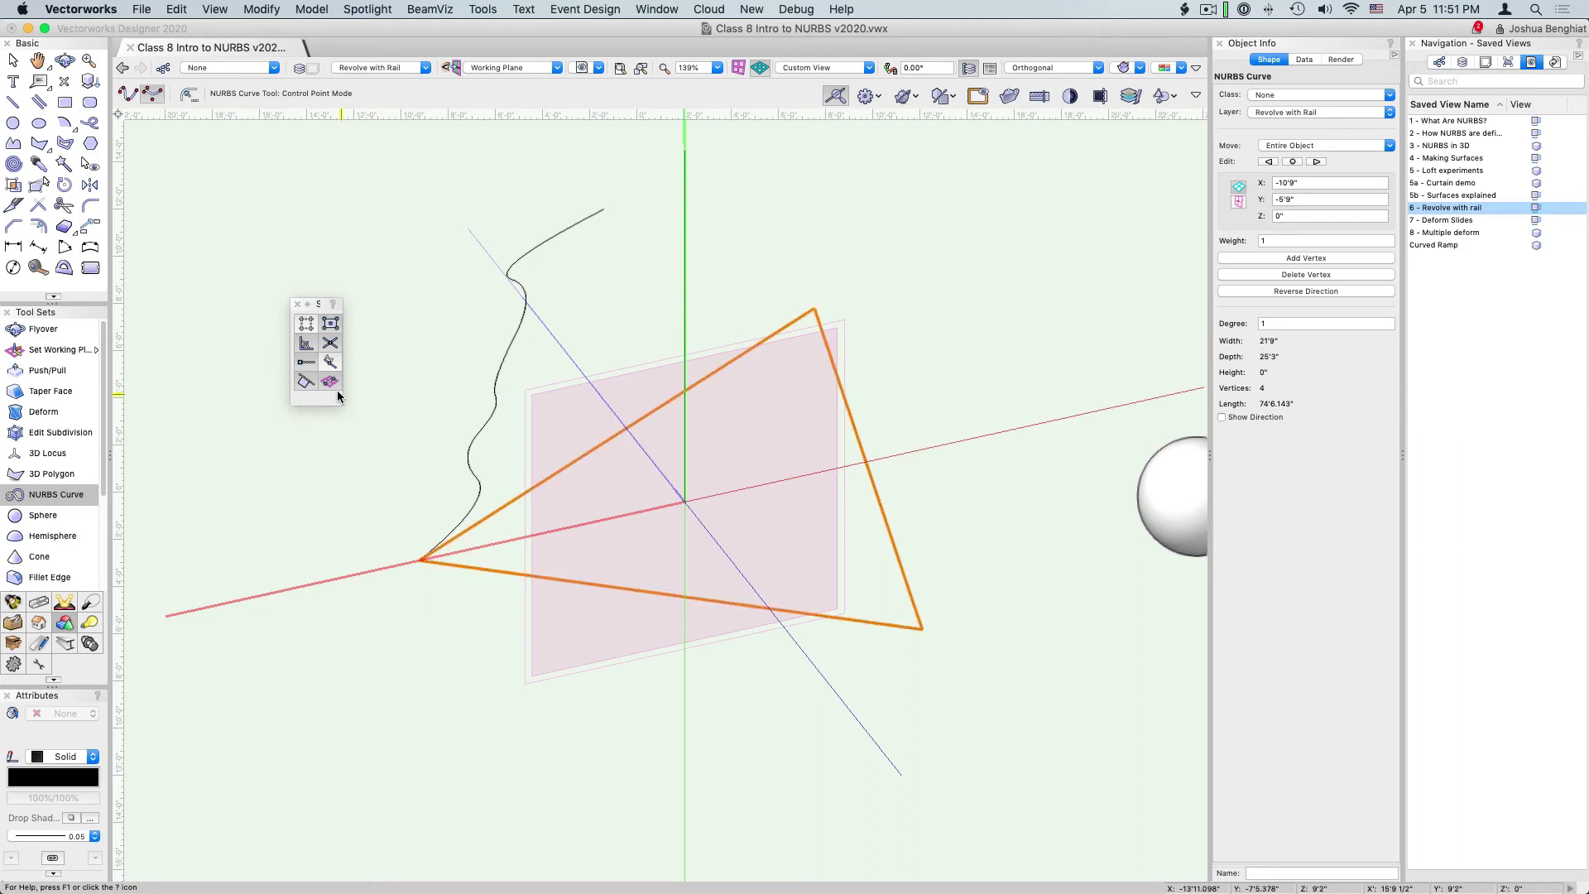
pyautogui.click(421, 560)
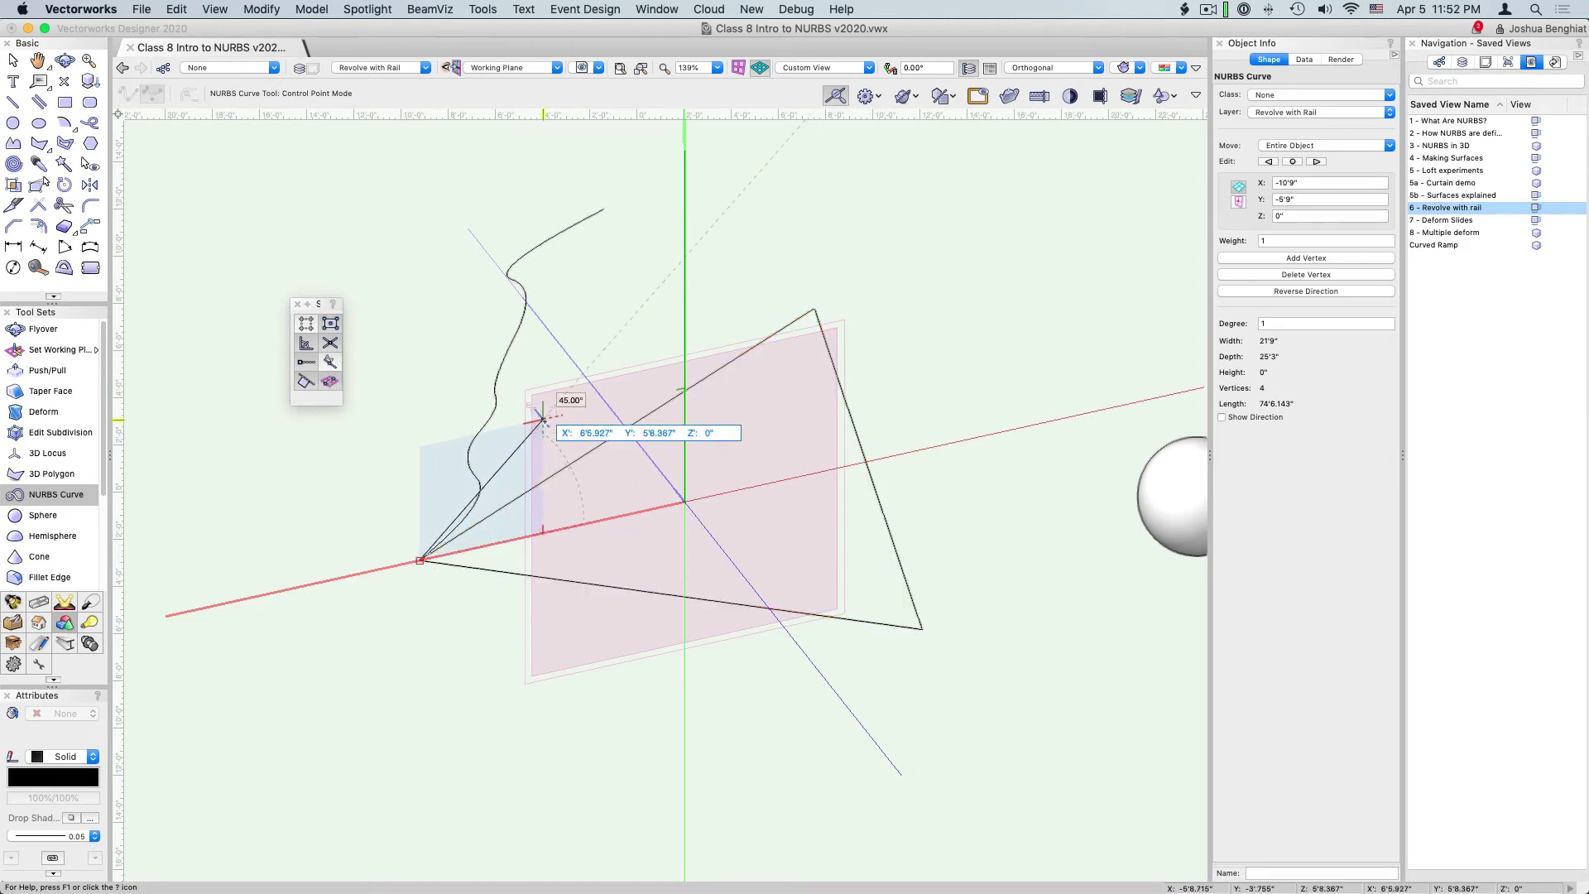
pyautogui.click(571, 446)
pyautogui.click(507, 355)
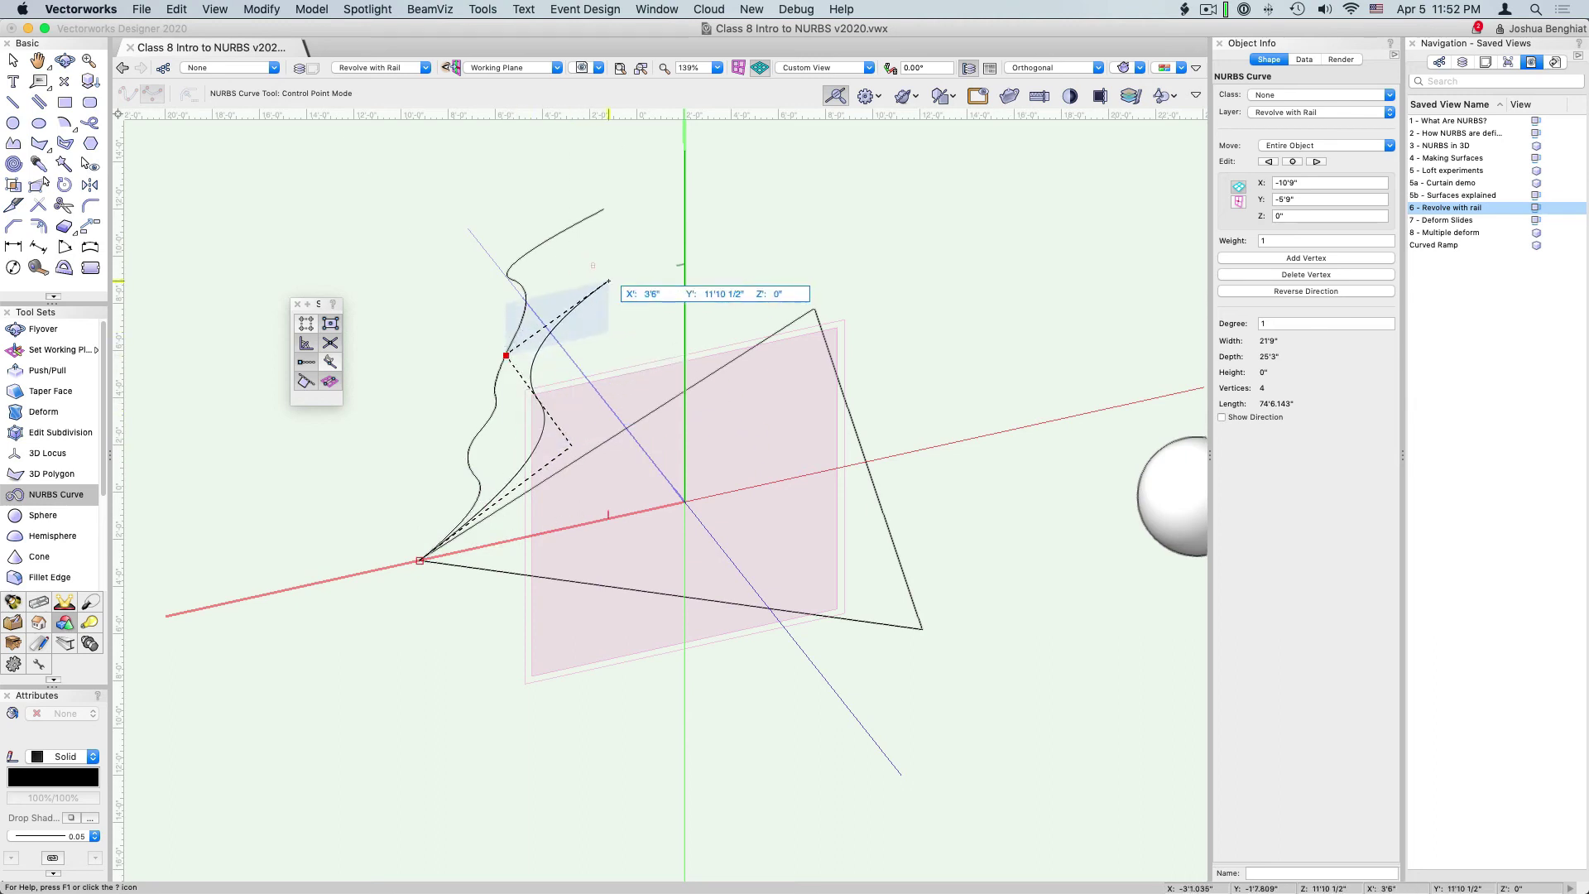
pyautogui.click(608, 282)
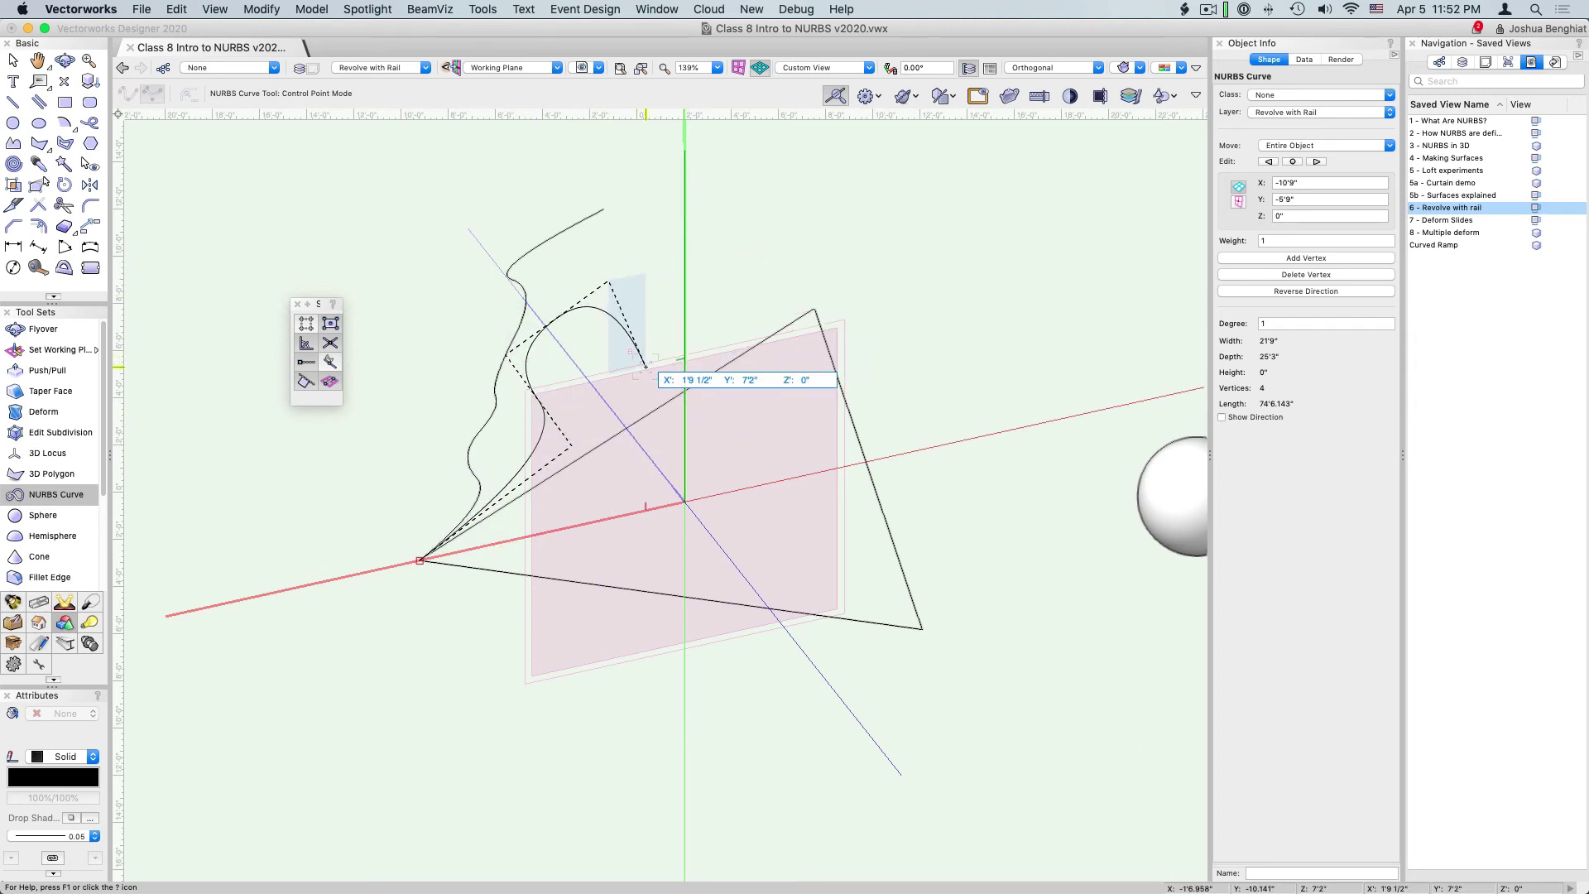
pyautogui.doubleClick(646, 234)
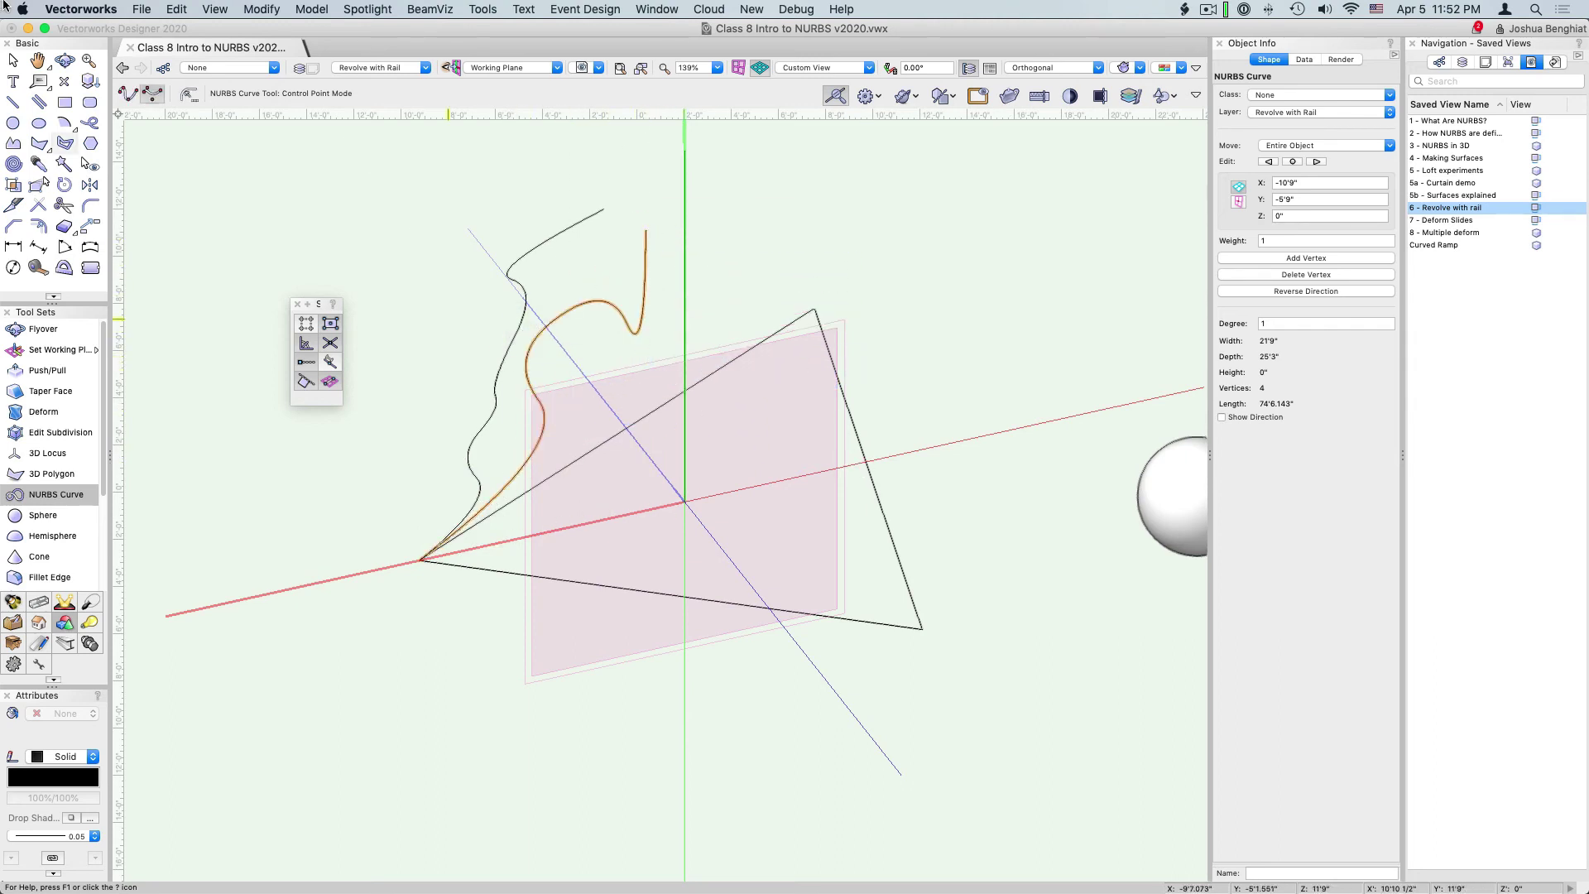
# Step: Delete the trial NURBS curve just drawn on the working plane, keeping the original wavy profile
pyautogui.click(65, 60)
pyautogui.moveTo(616, 352)
pyautogui.mouseDown()
pyautogui.moveTo(738, 385)
pyautogui.moveTo(1021, 369)
pyautogui.moveTo(787, 380)
pyautogui.moveTo(610, 359)
pyautogui.mouseUp()
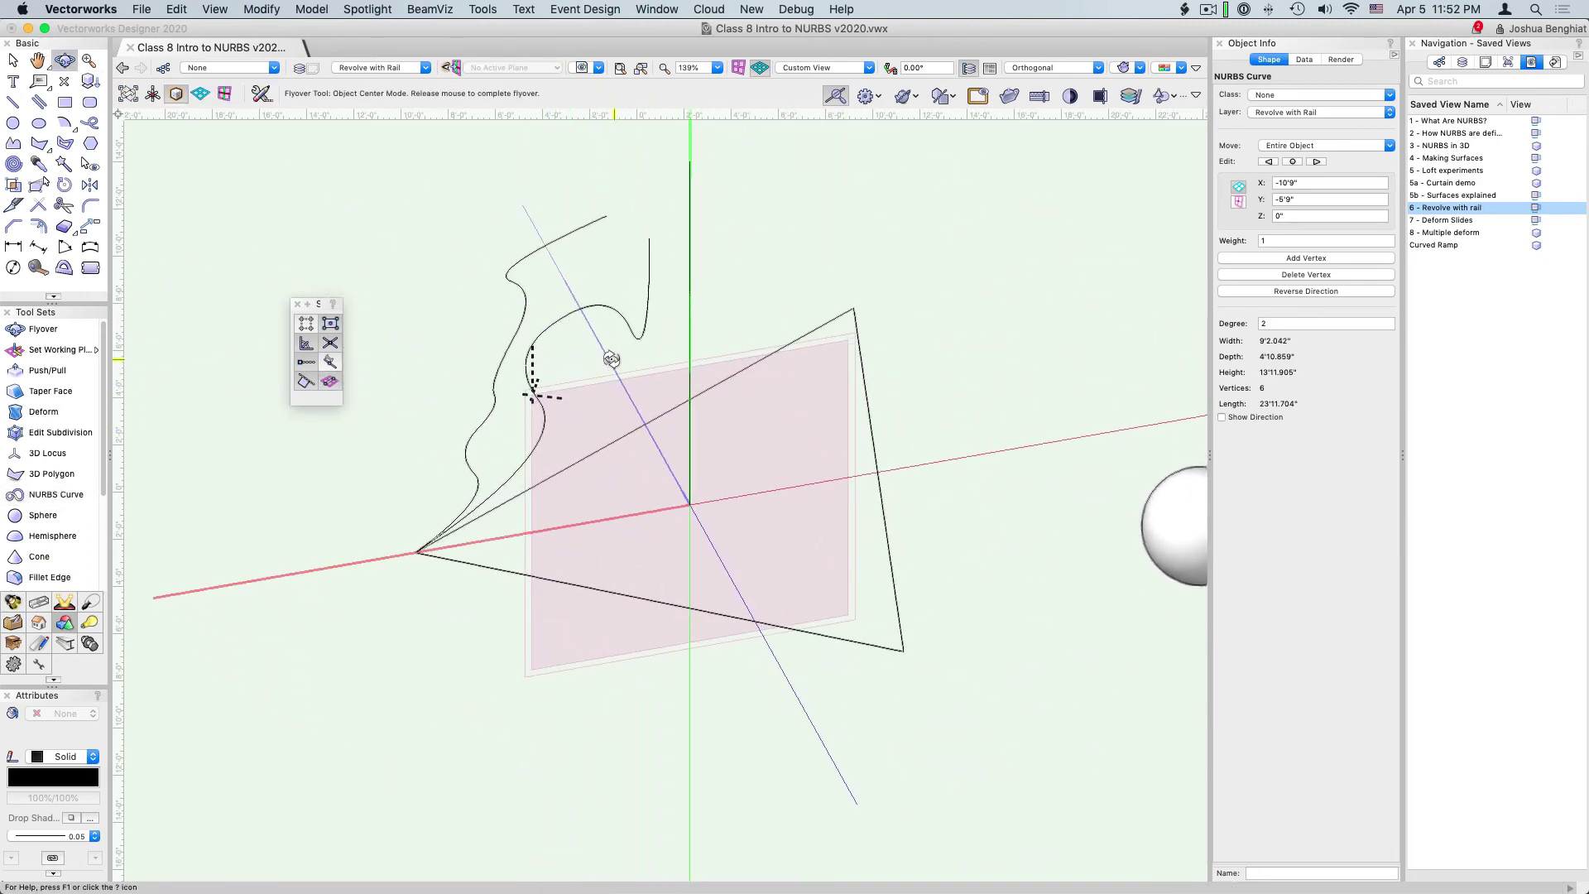
pyautogui.click(14, 61)
pyautogui.click(420, 308)
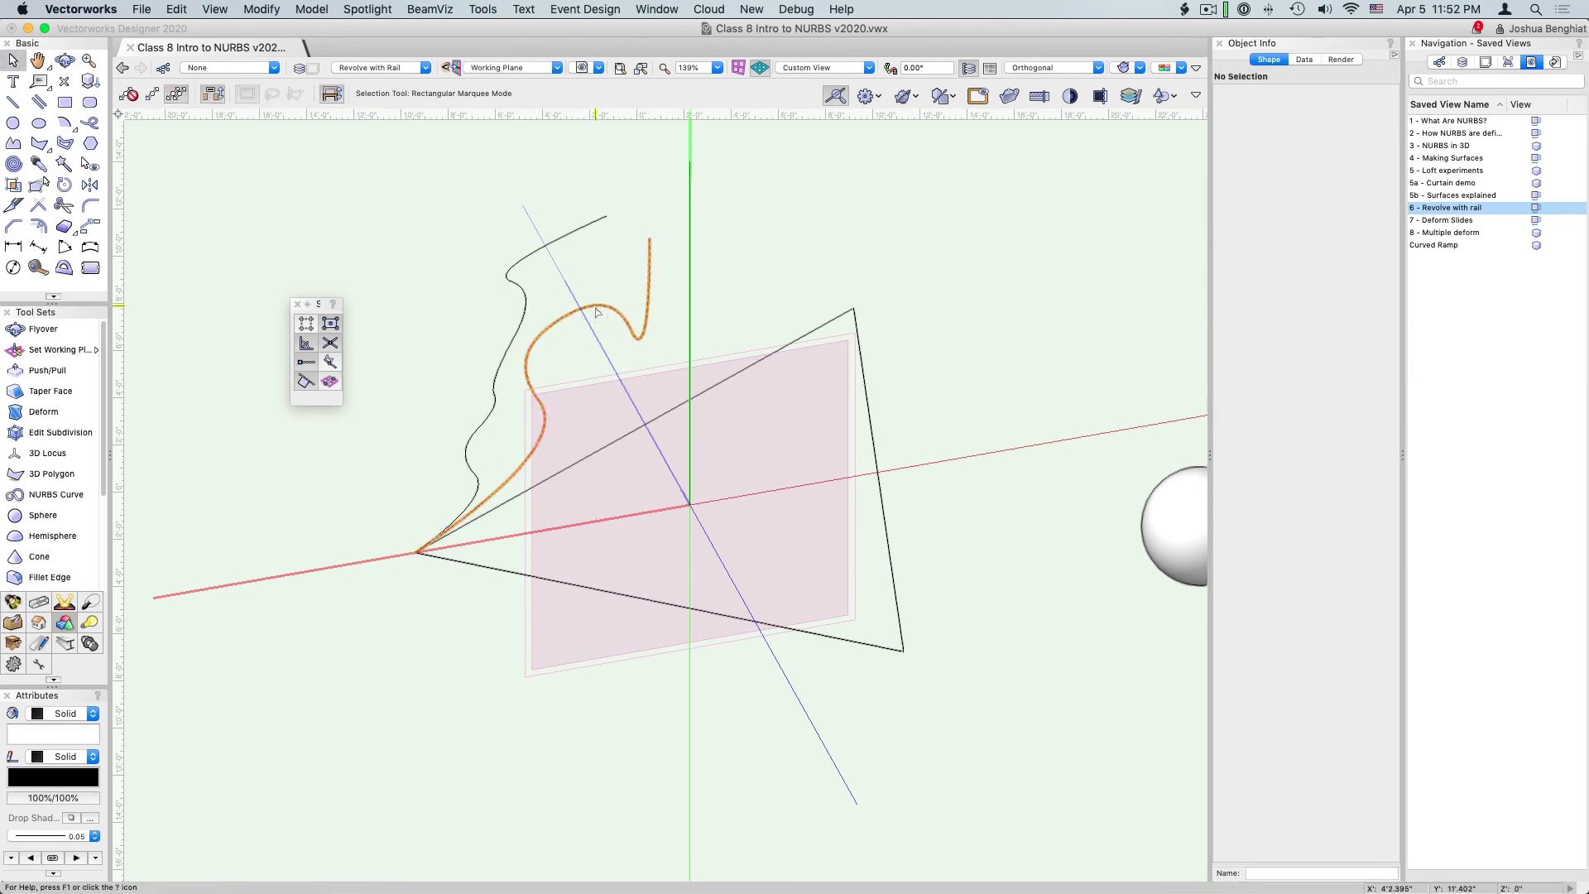
pyautogui.click(596, 311)
pyautogui.press('Delete')
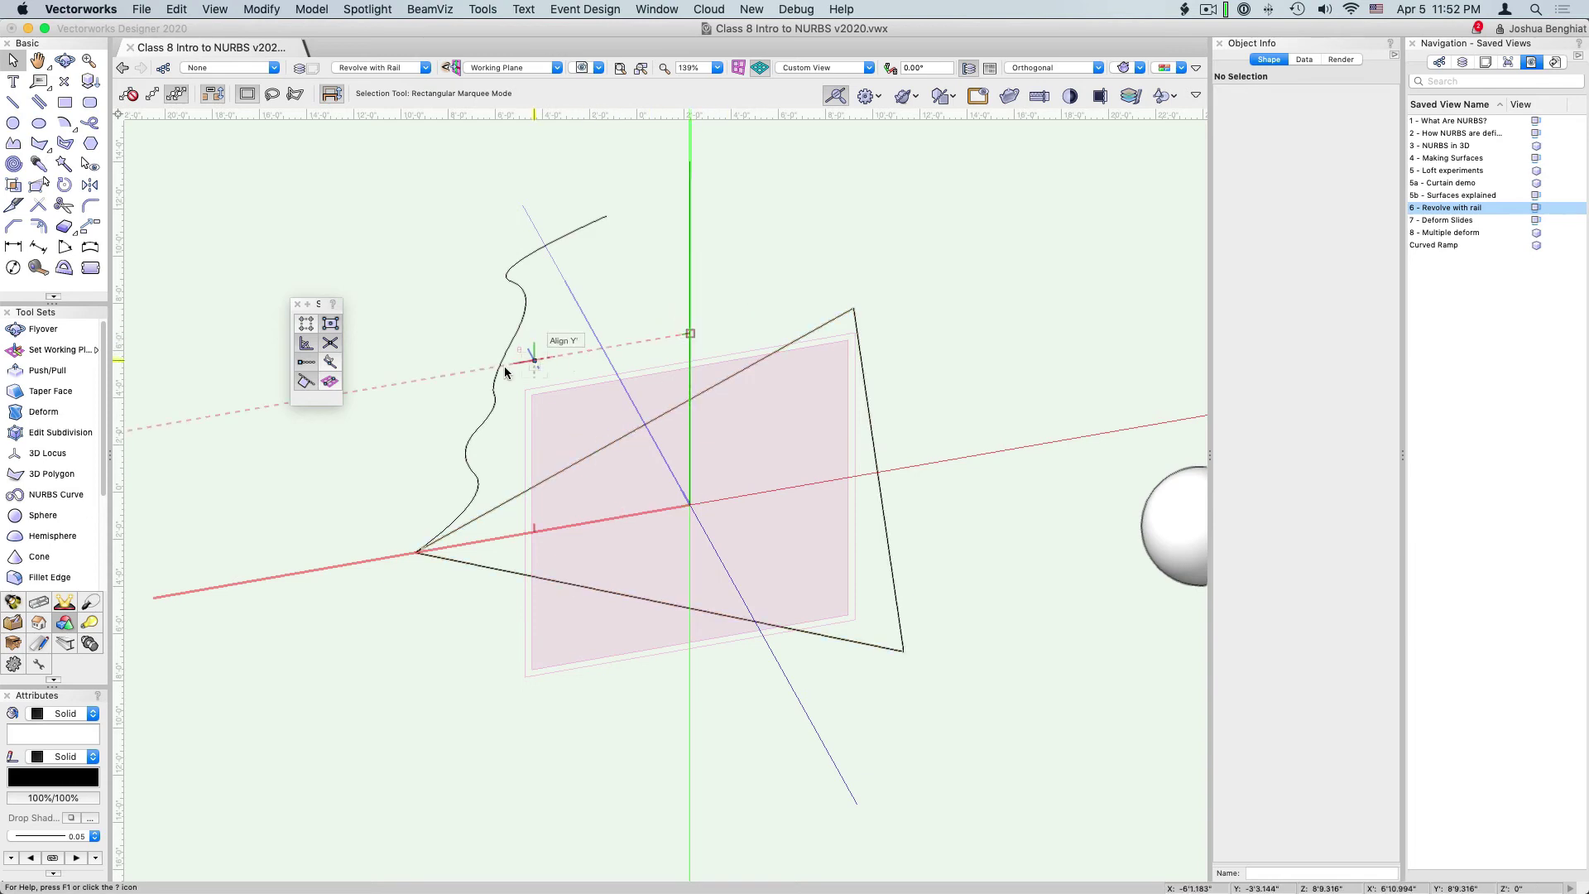
# Step: Create a Revolve with Rail surface using the vertical line as axis, the wavy curve as profile and the triangle as rail
pyautogui.click(314, 7)
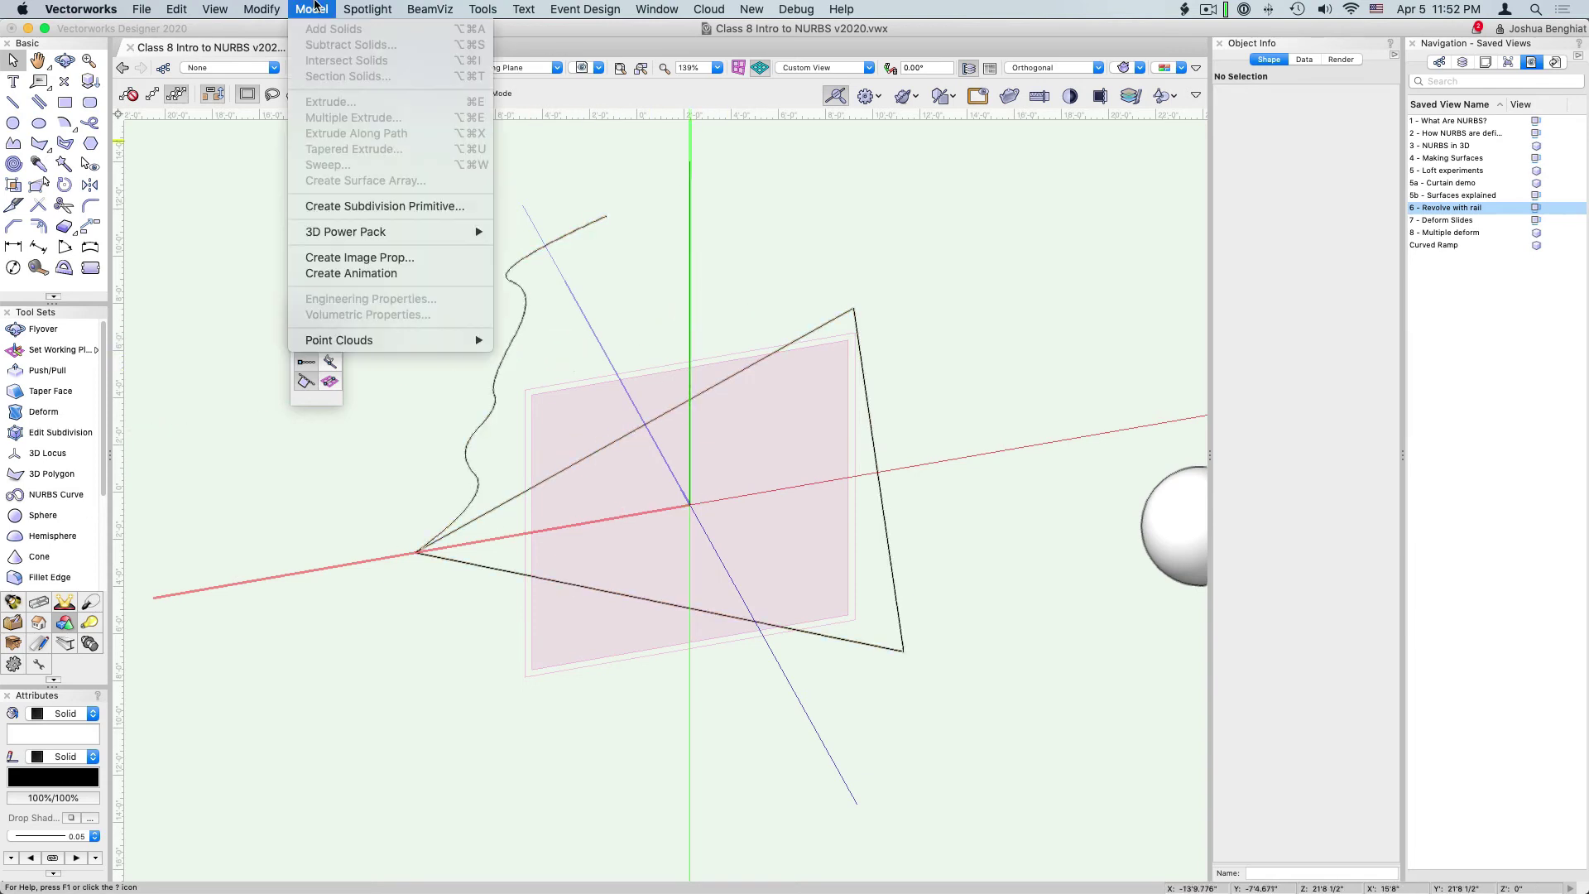
pyautogui.moveTo(346, 237)
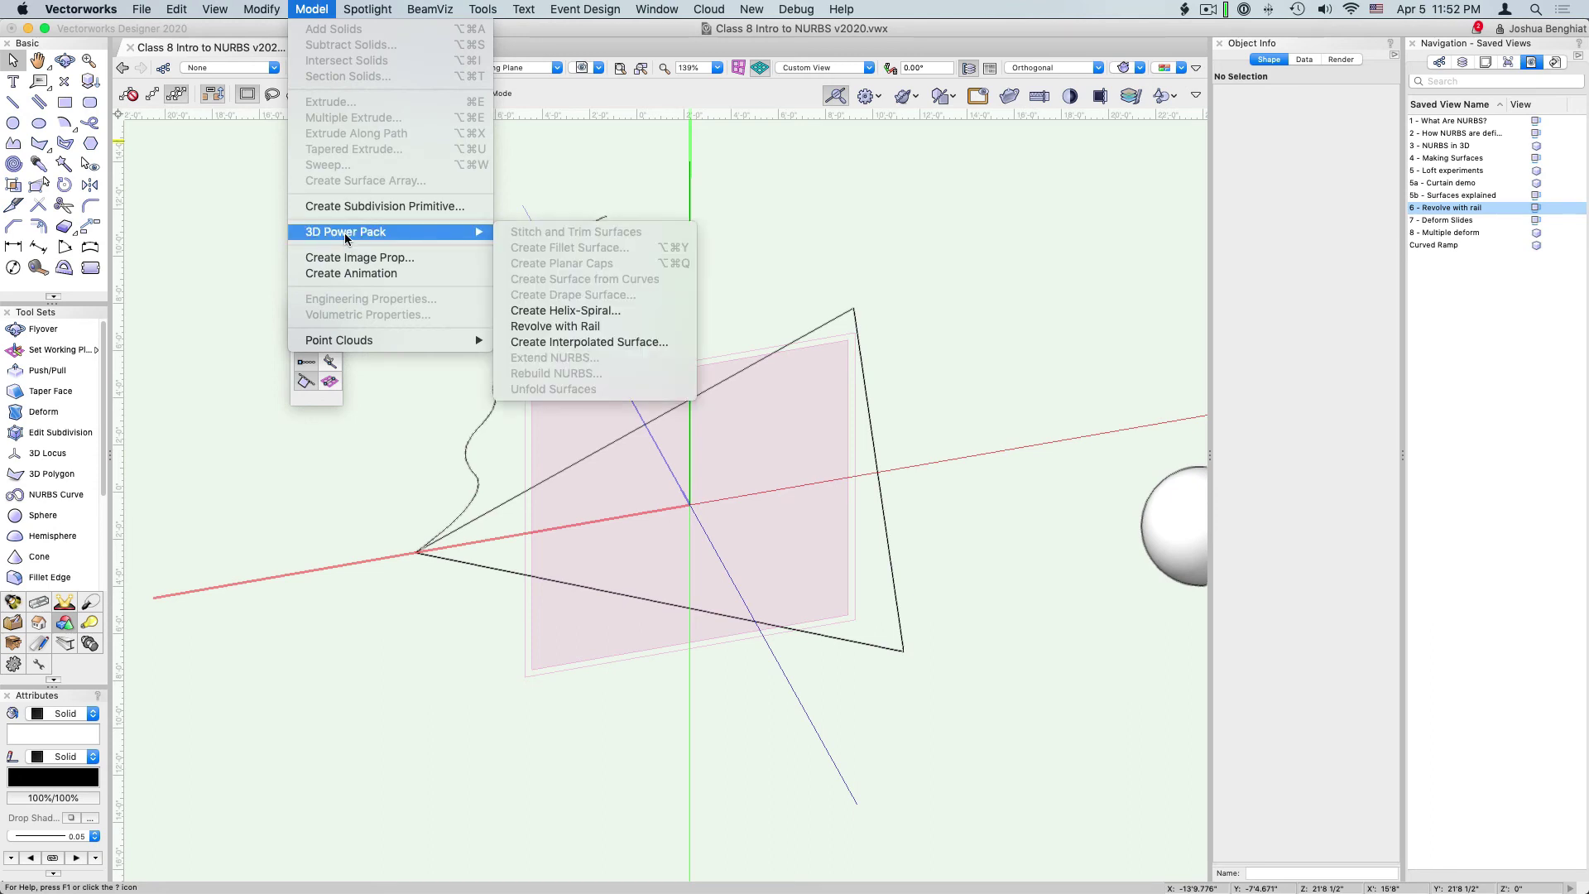
pyautogui.click(560, 328)
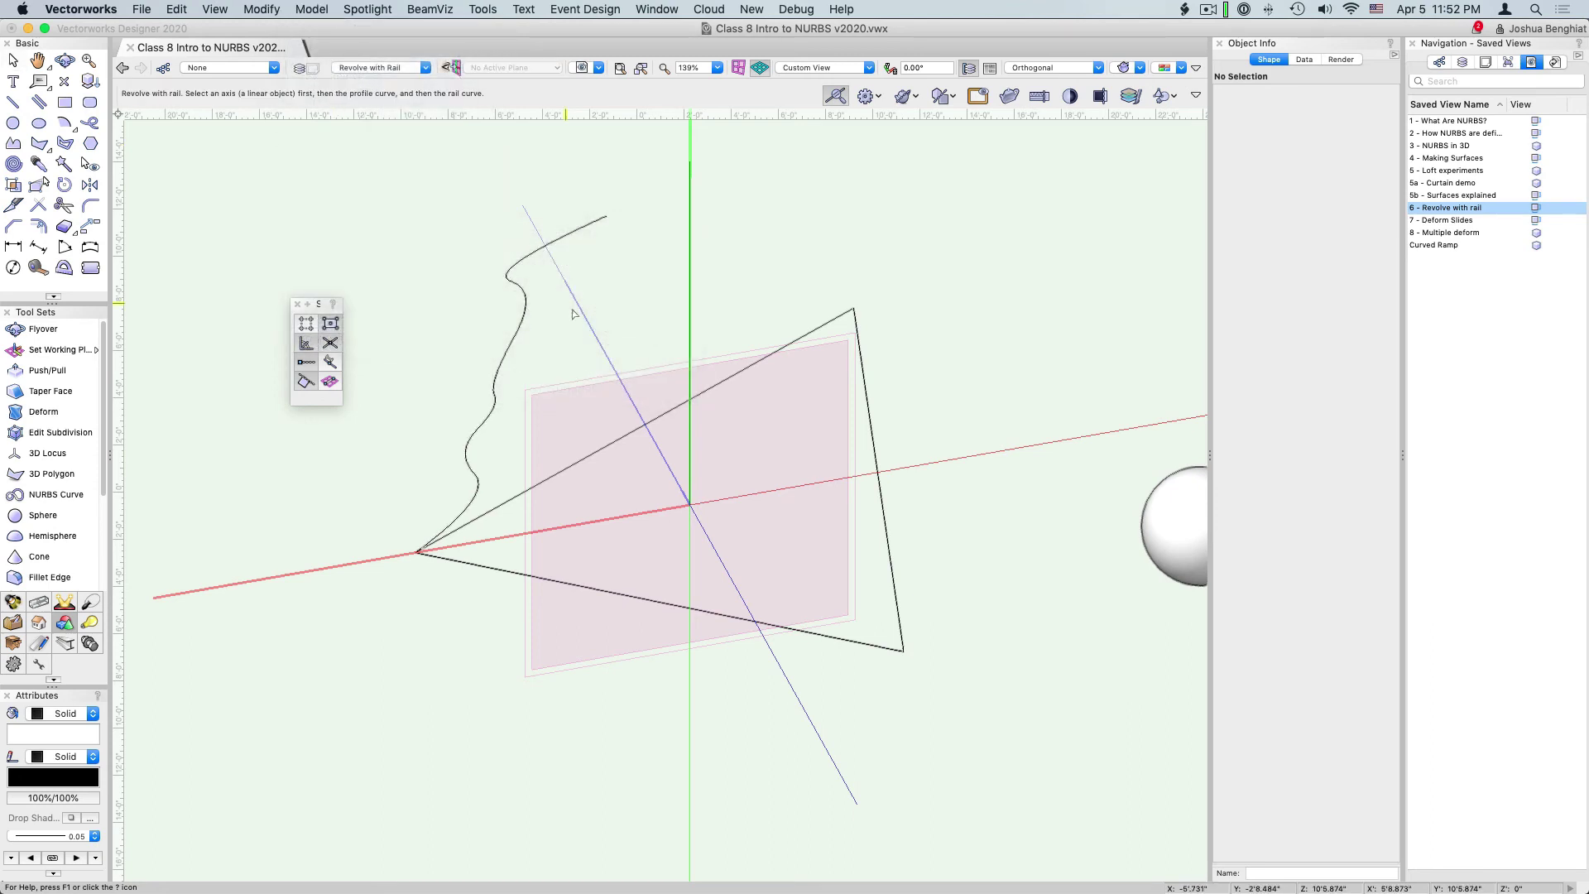
pyautogui.click(690, 300)
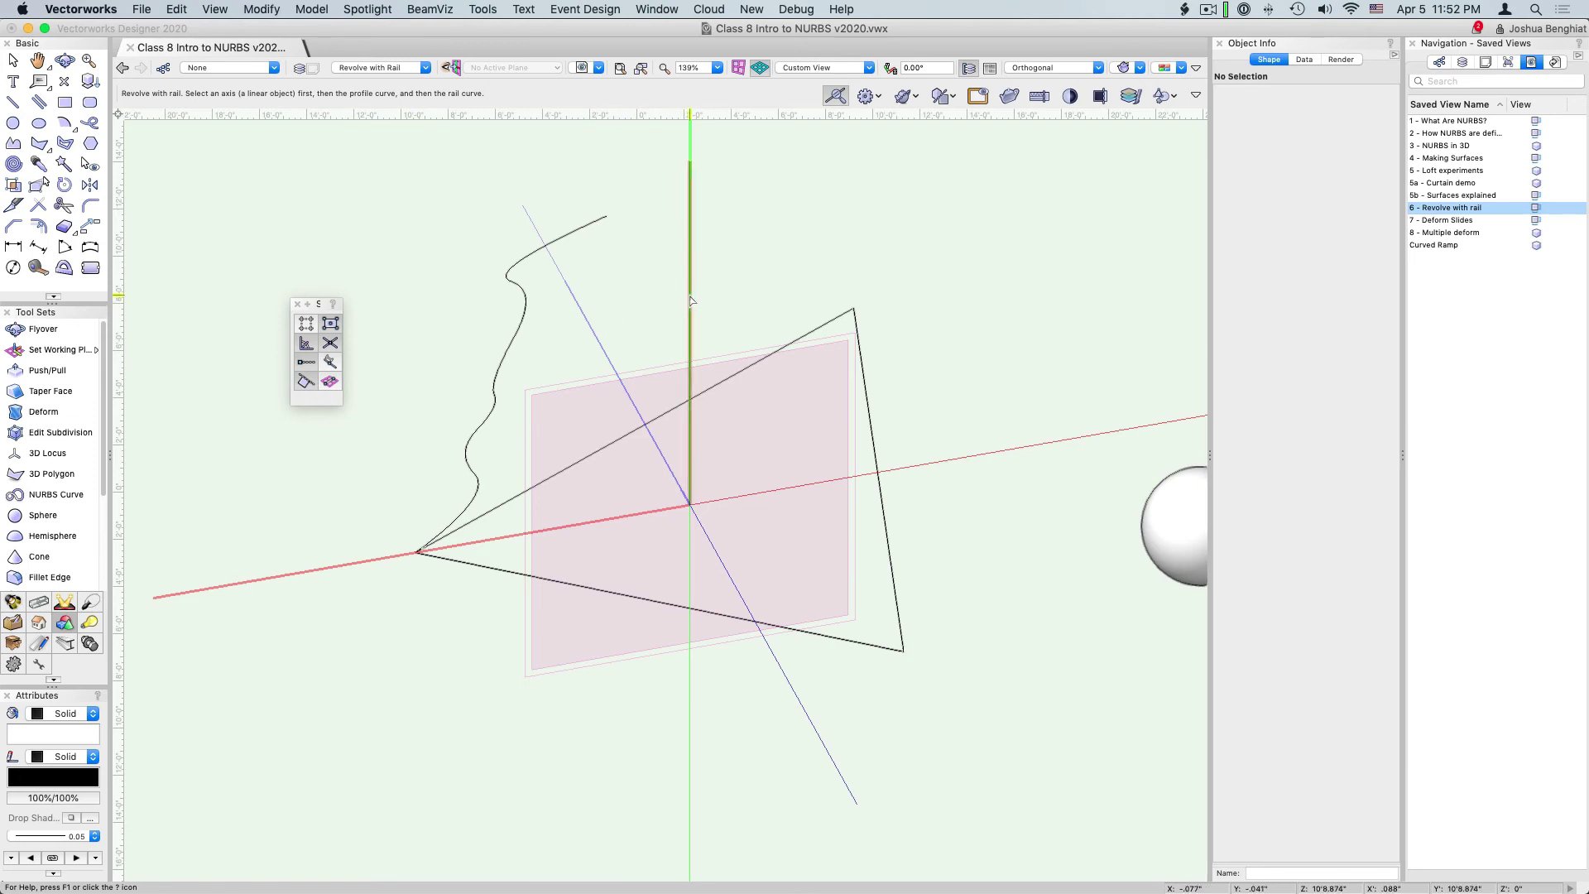
pyautogui.click(514, 329)
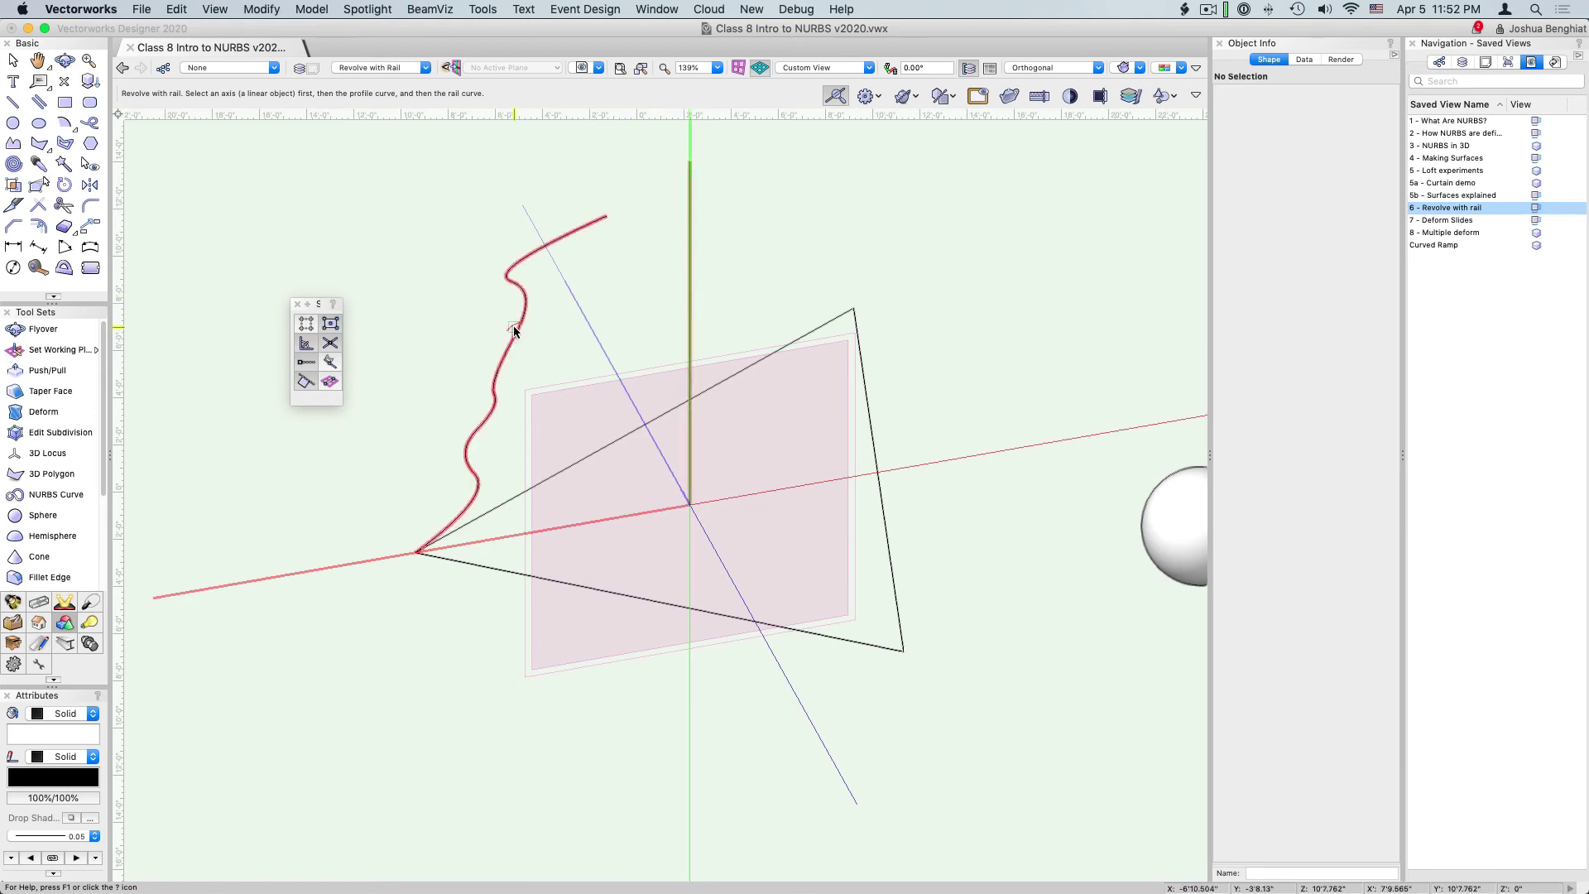
pyautogui.click(497, 570)
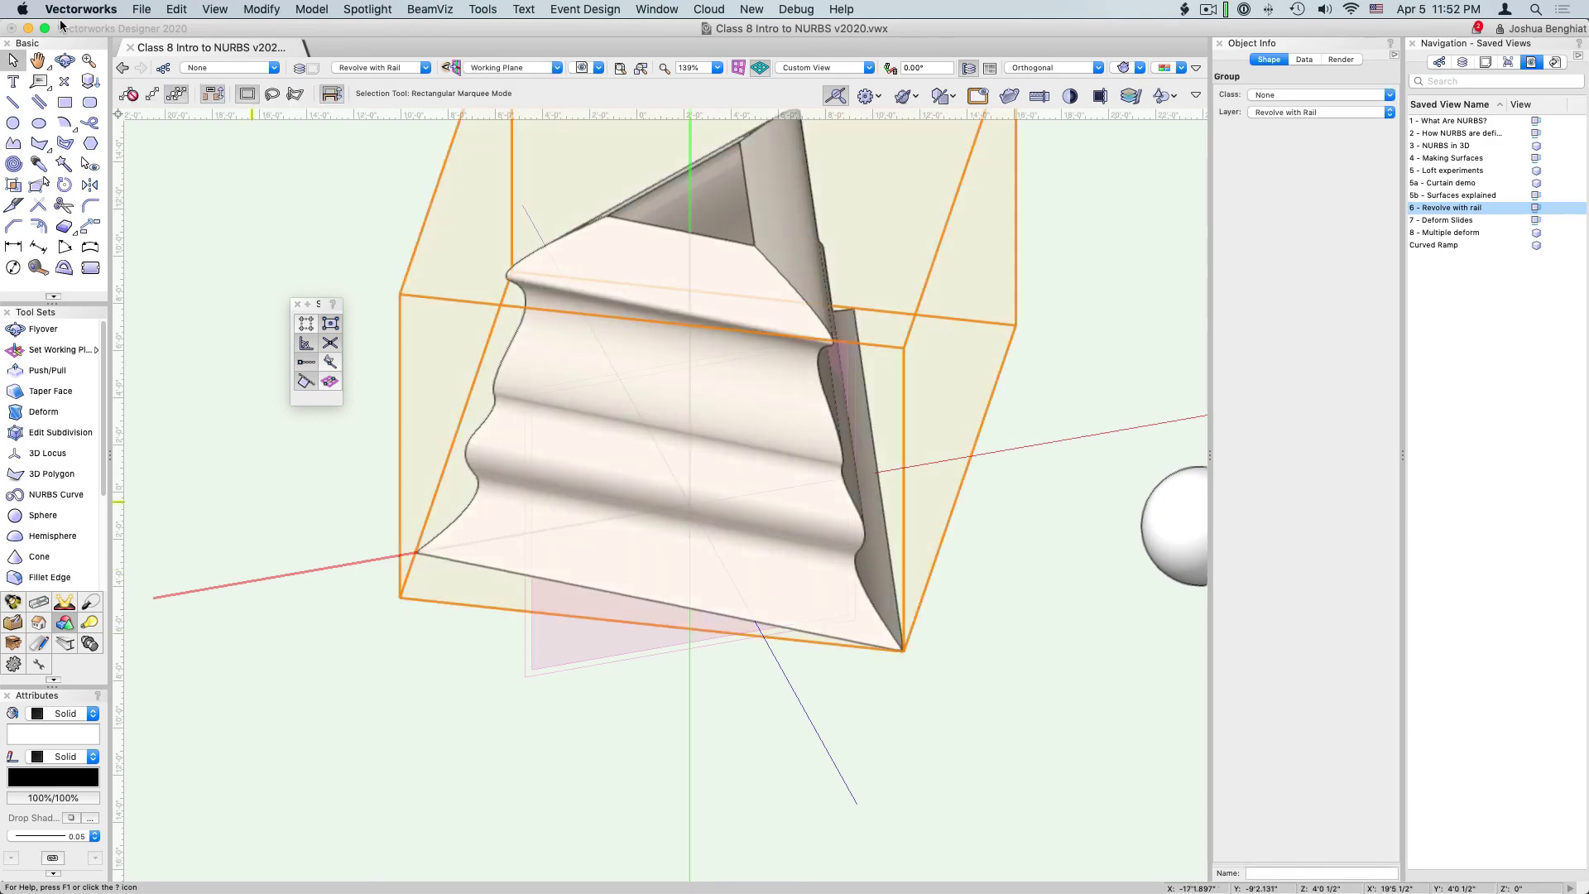
pyautogui.hotkey('shift', 'c')
pyautogui.moveTo(1009, 330)
pyautogui.mouseDown()
pyautogui.moveTo(896, 286)
pyautogui.moveTo(673, 241)
pyautogui.moveTo(508, 284)
pyautogui.moveTo(975, 287)
pyautogui.mouseUp()
pyautogui.scroll(-5, 312, 539)
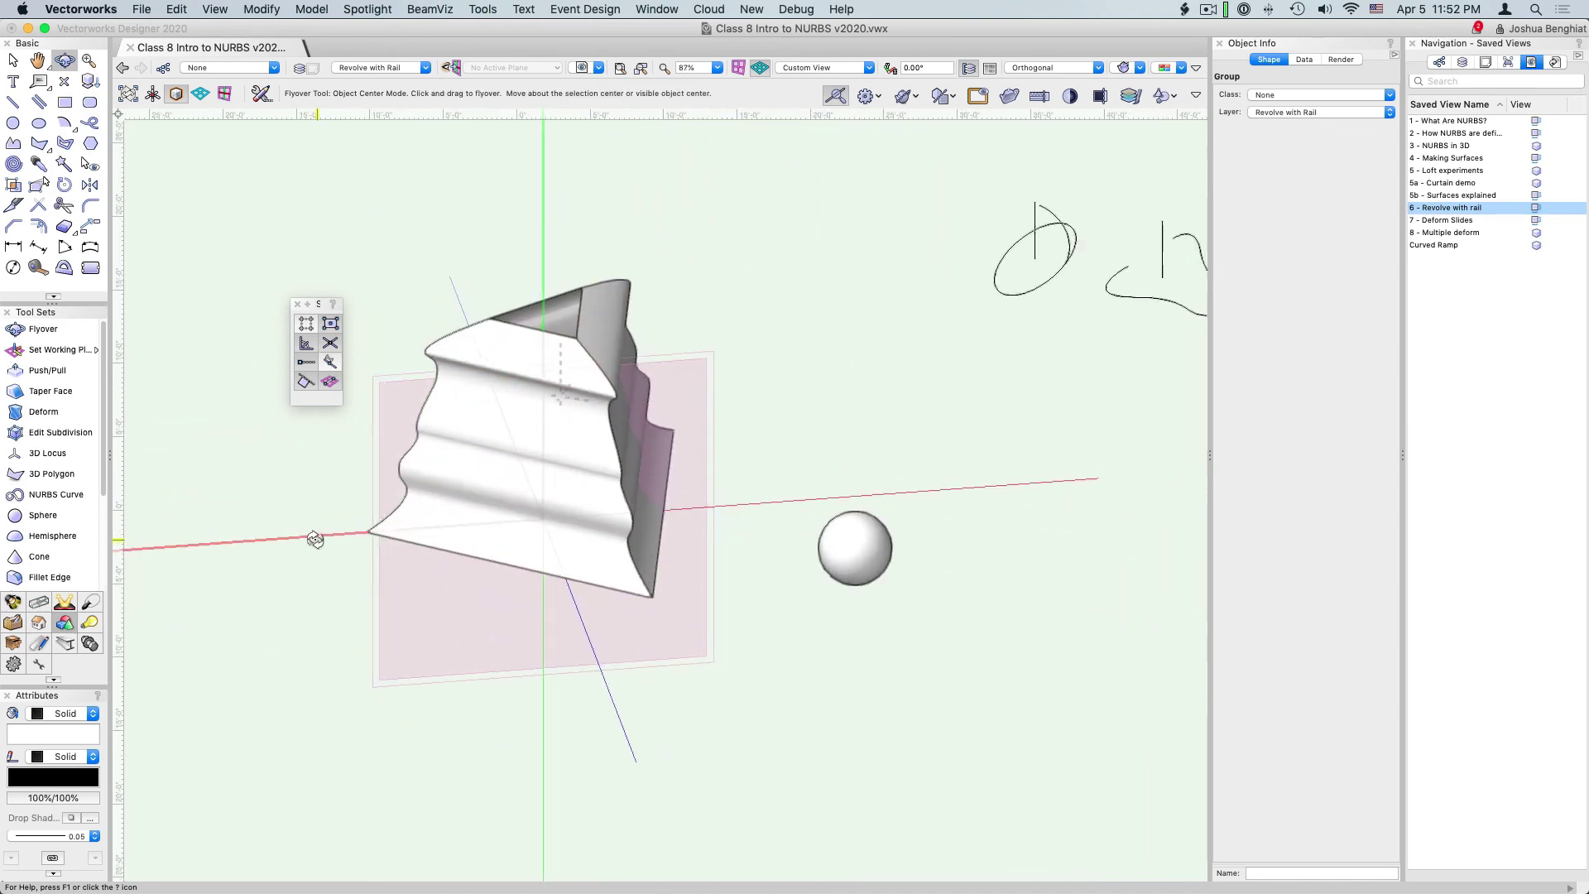
# Step: Create a Revolve with Rail surface from the oval curve set, using its vertical line as axis, the arc as profile and the oval as rail
pyautogui.scroll(3, 1153, 226)
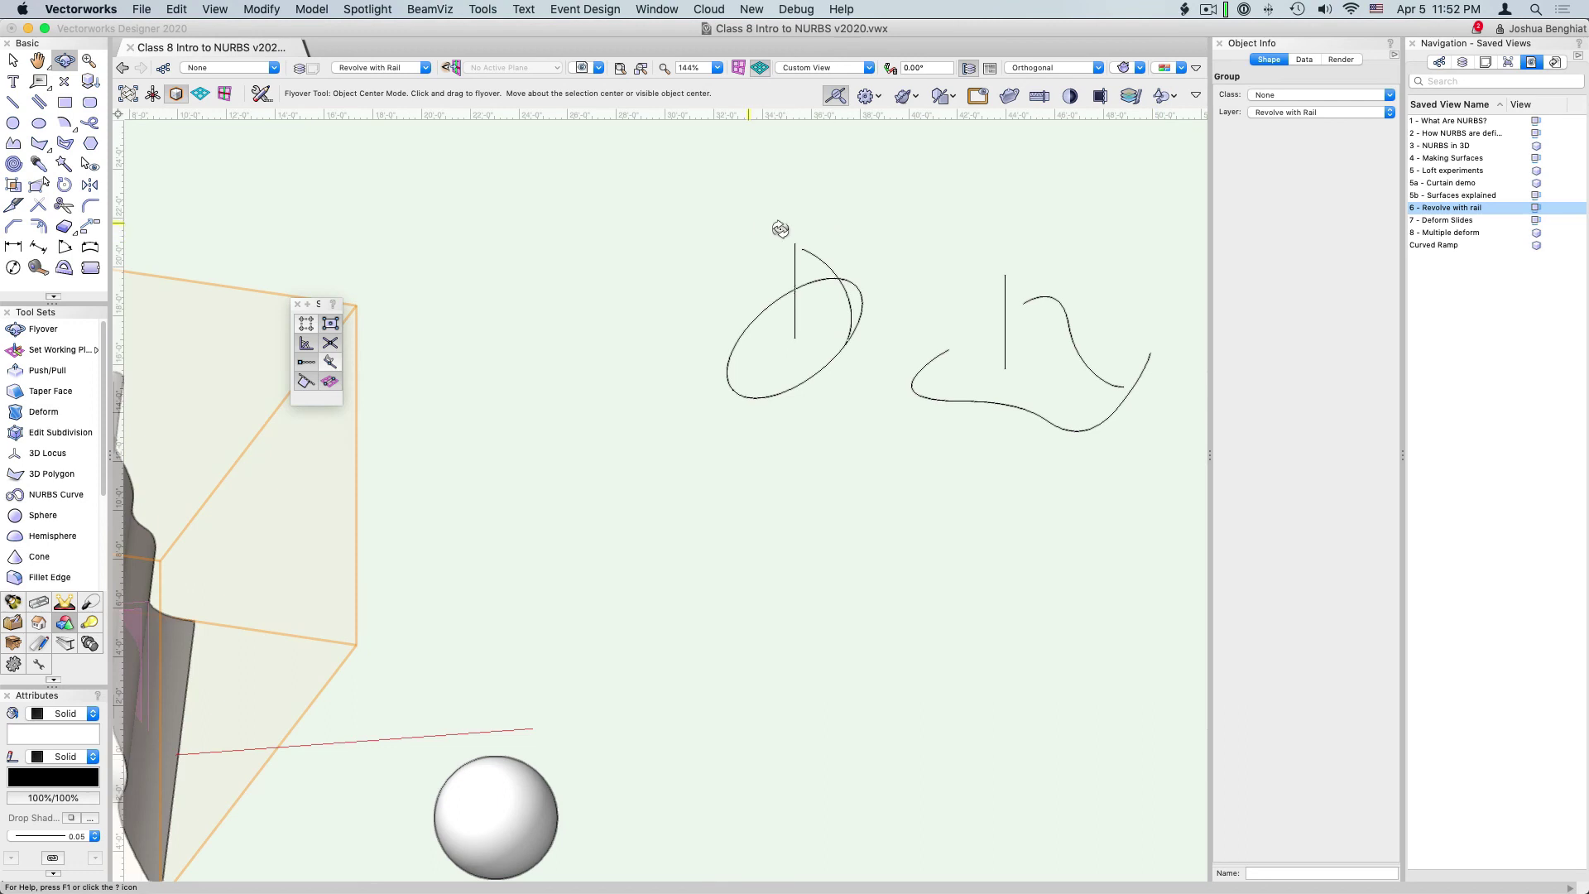
pyautogui.scroll(3, 787, 236)
pyautogui.moveTo(791, 236)
pyautogui.mouseDown()
pyautogui.moveTo(812, 263)
pyautogui.moveTo(798, 210)
pyautogui.mouseUp()
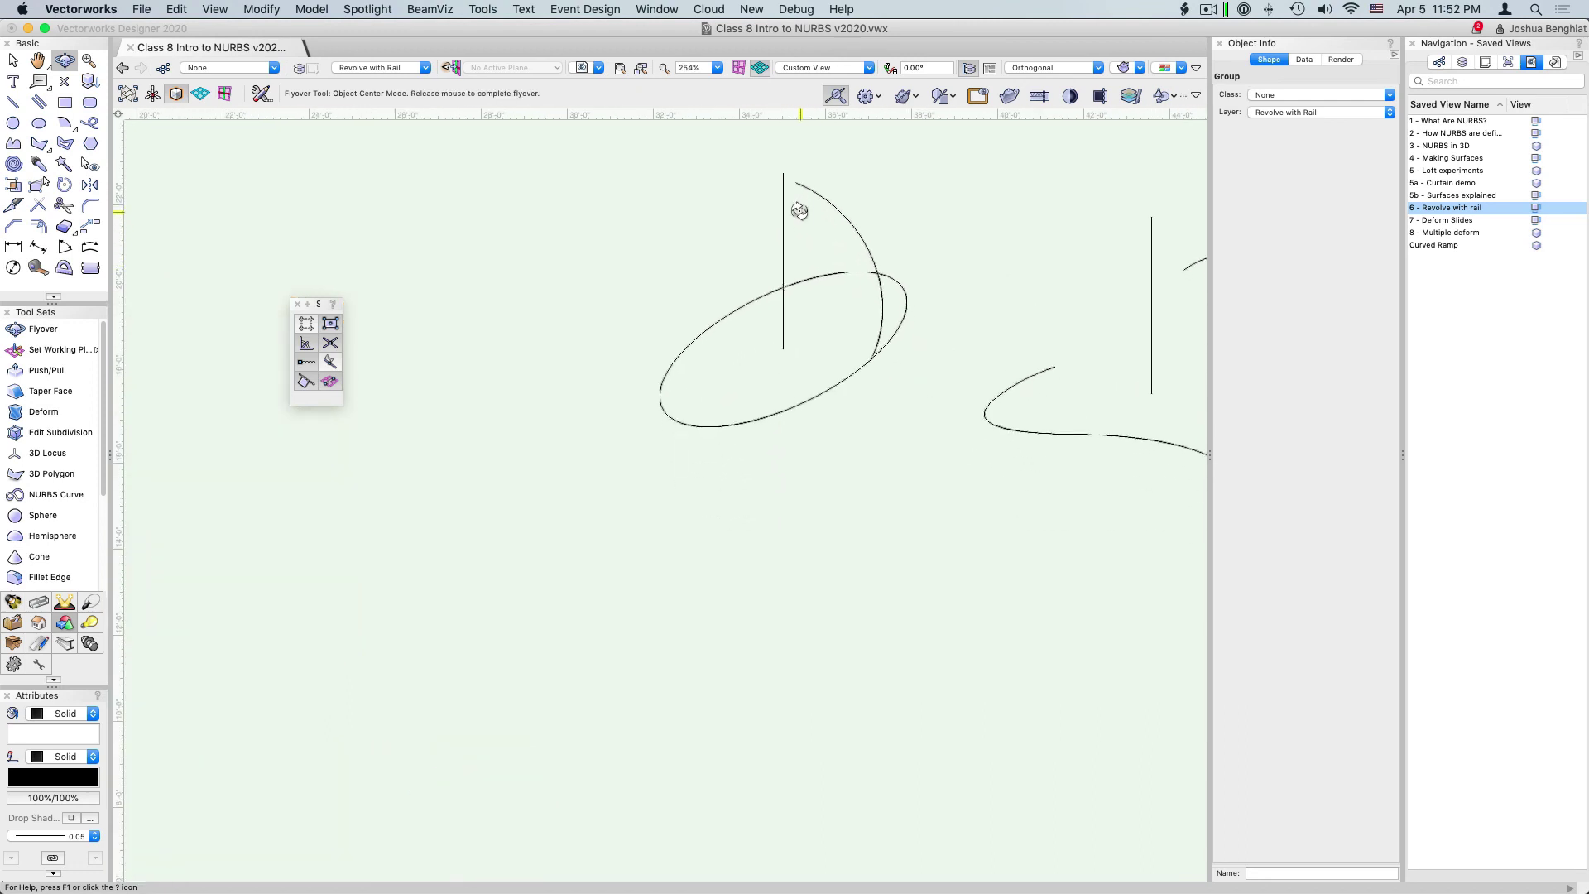
pyautogui.scroll(2, 817, 158)
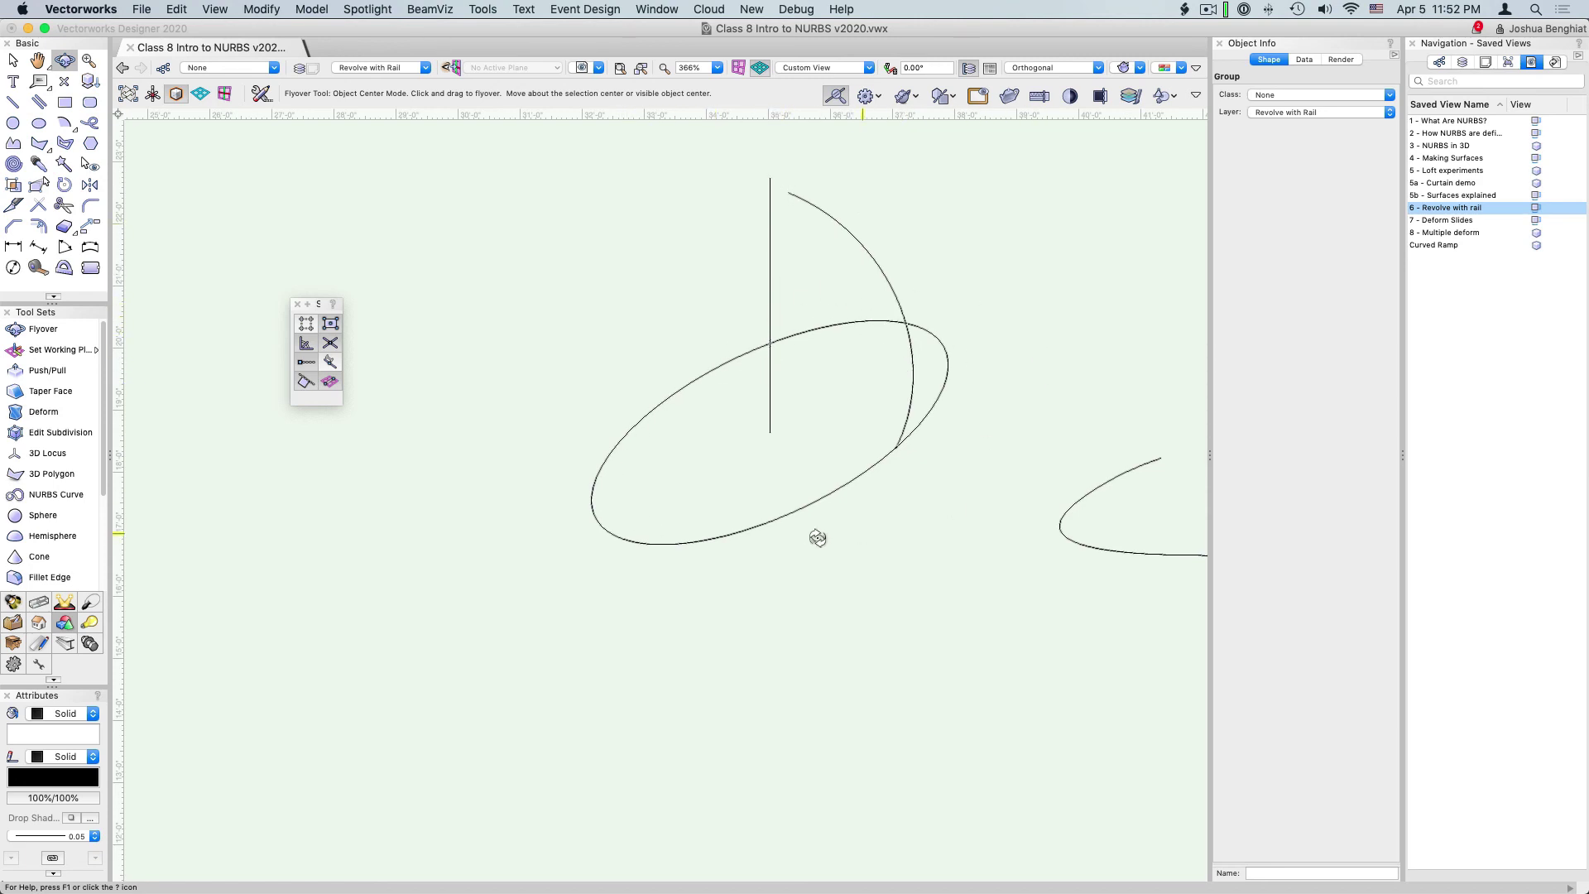
pyautogui.click(312, 9)
pyautogui.moveTo(390, 237)
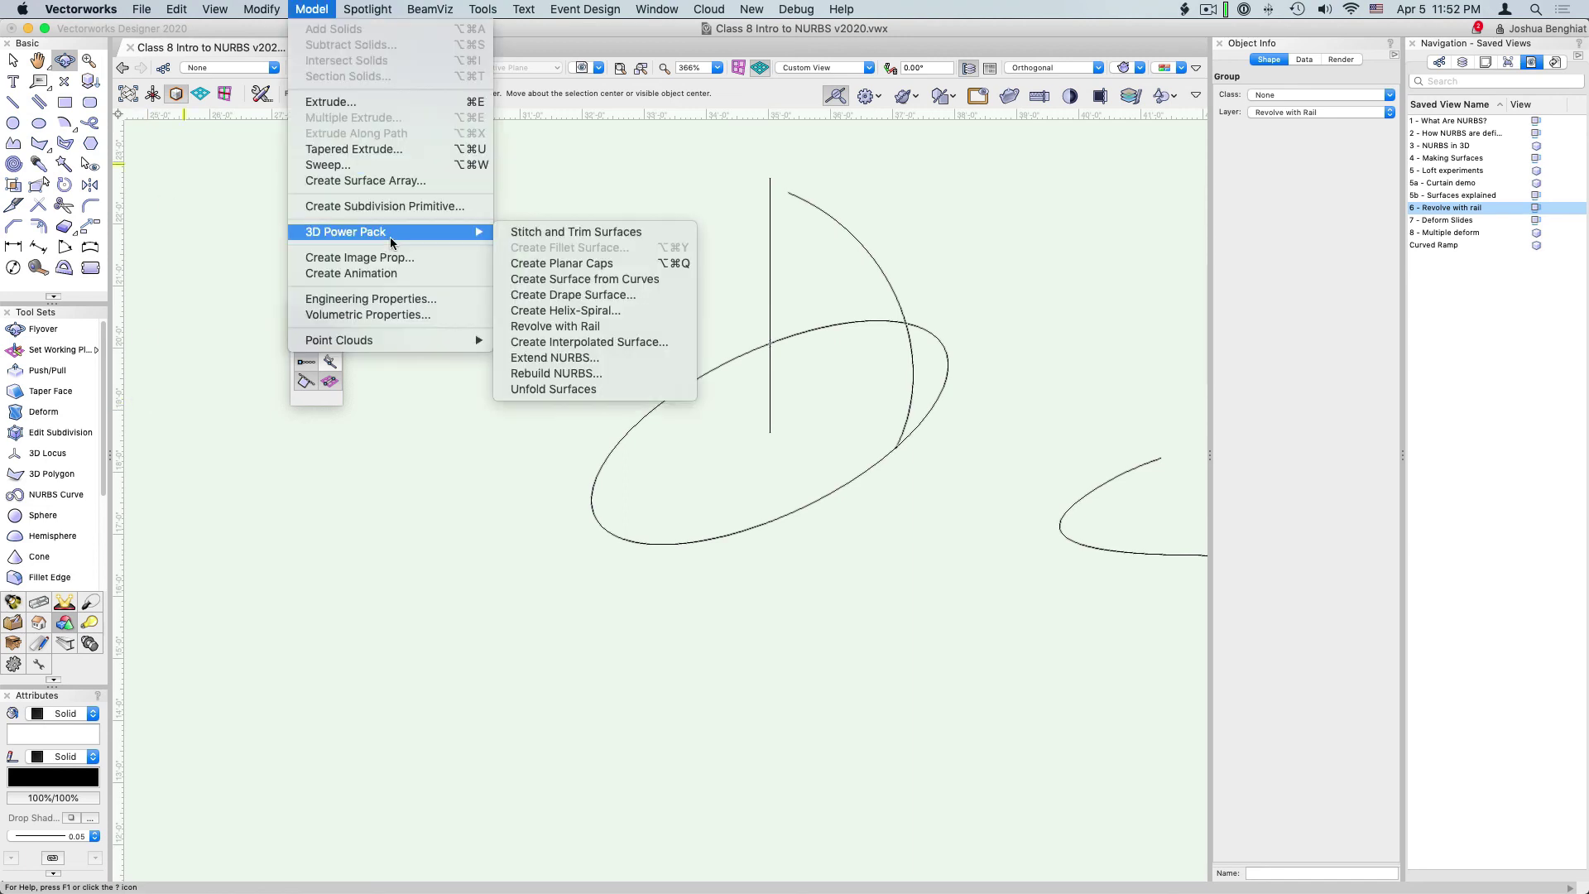
pyautogui.click(569, 325)
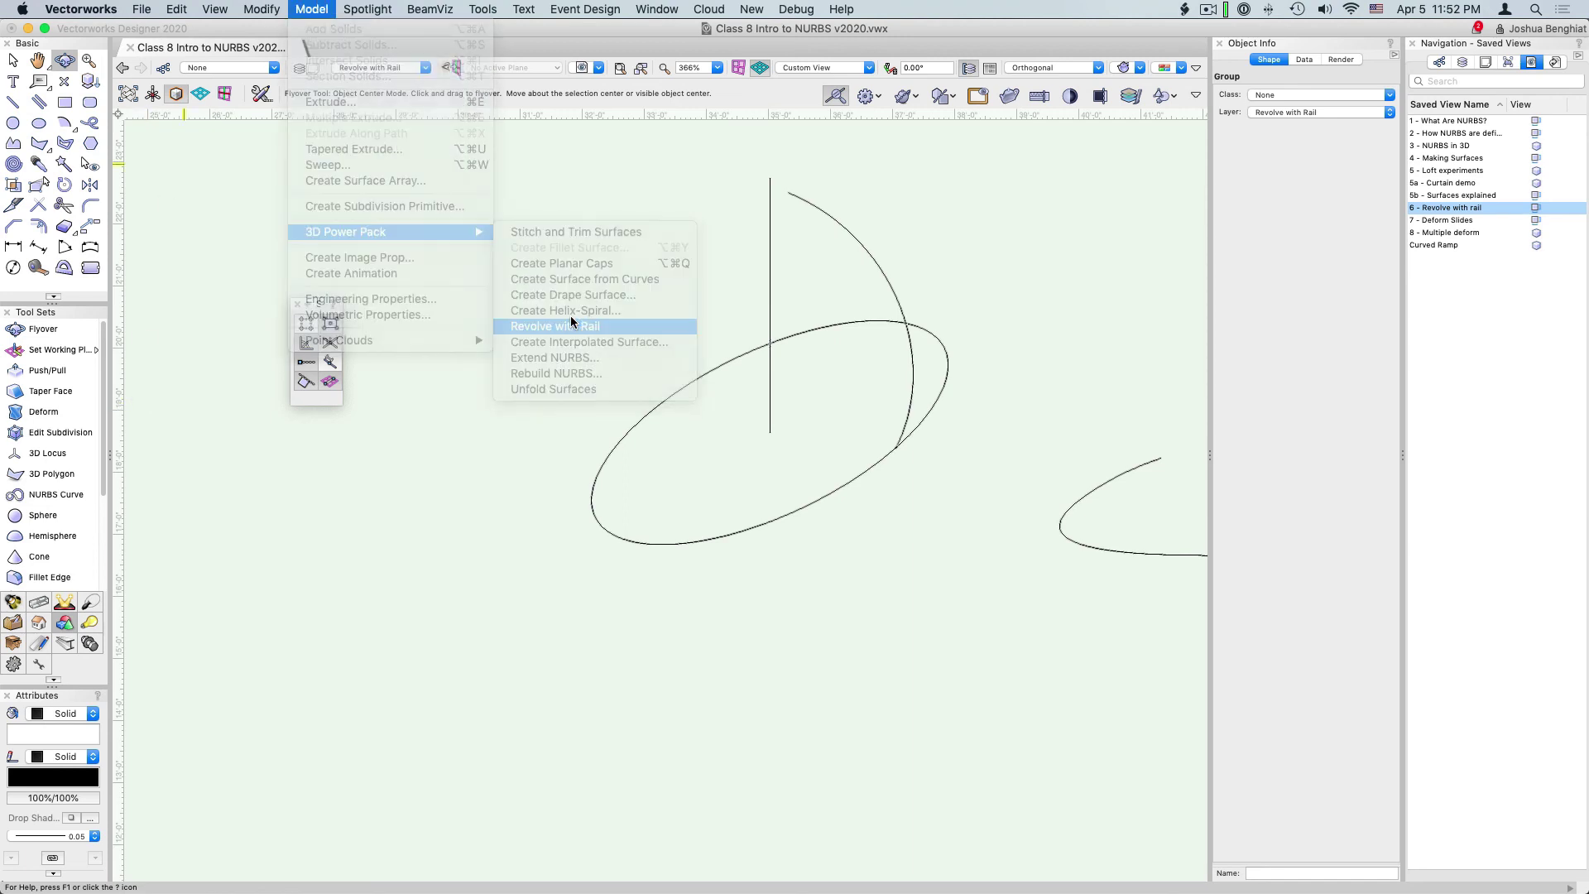
pyautogui.click(769, 238)
pyautogui.click(844, 227)
pyautogui.click(933, 412)
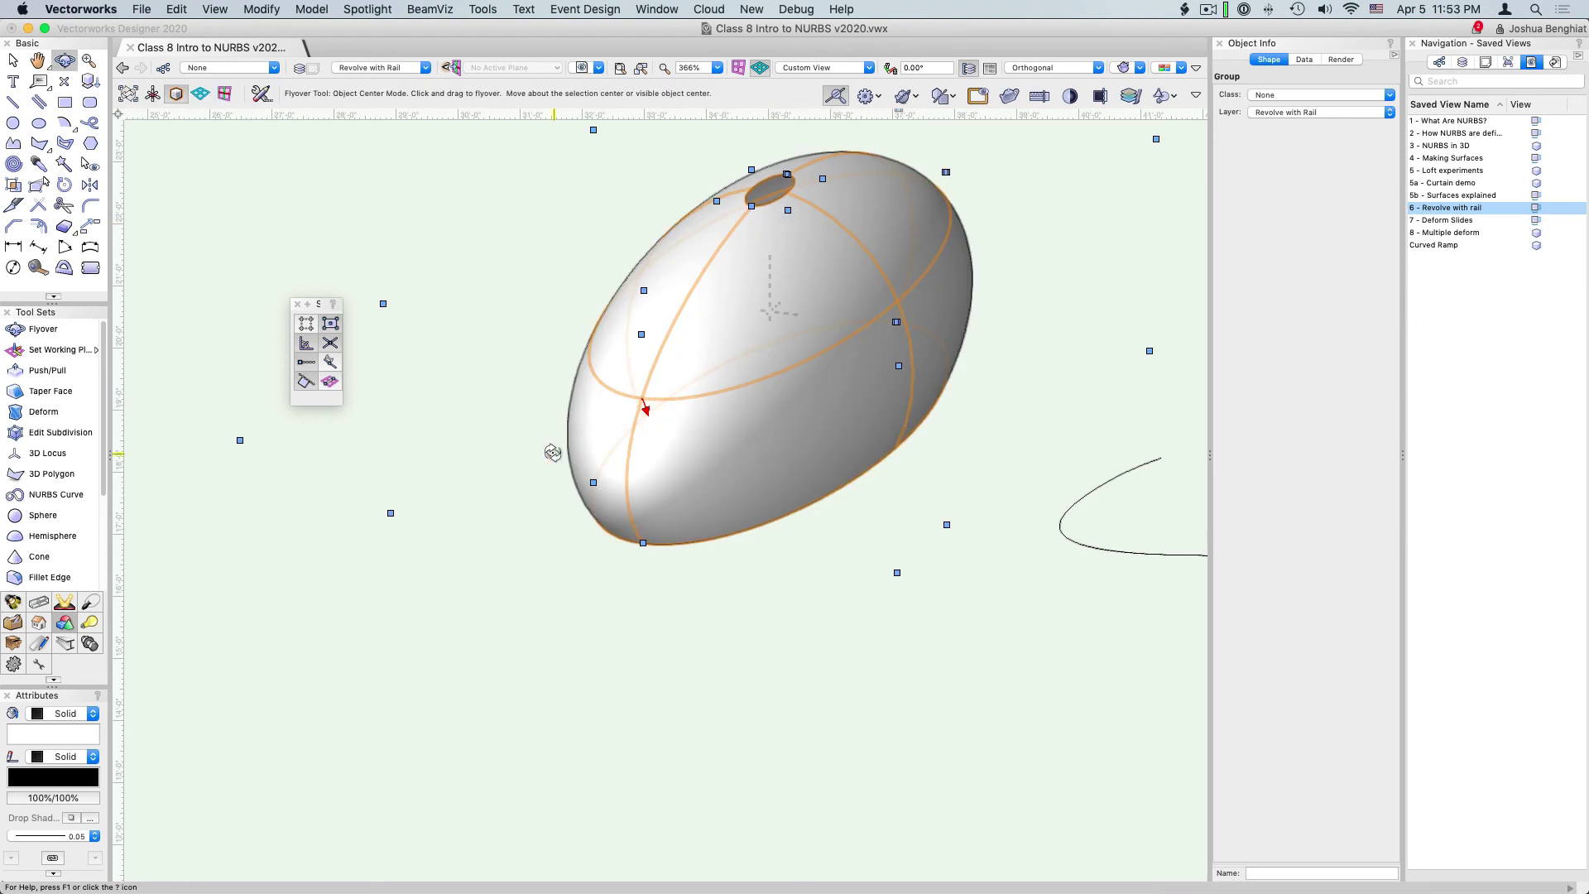
# Step: Inspect the revolved oval surface and the neighbouring curve set with its vertical line, S-shaped profile and open wavy rail
pyautogui.hotkey('shift', 'c')
pyautogui.moveTo(921, 411); pyautogui.dragTo(916, 363)
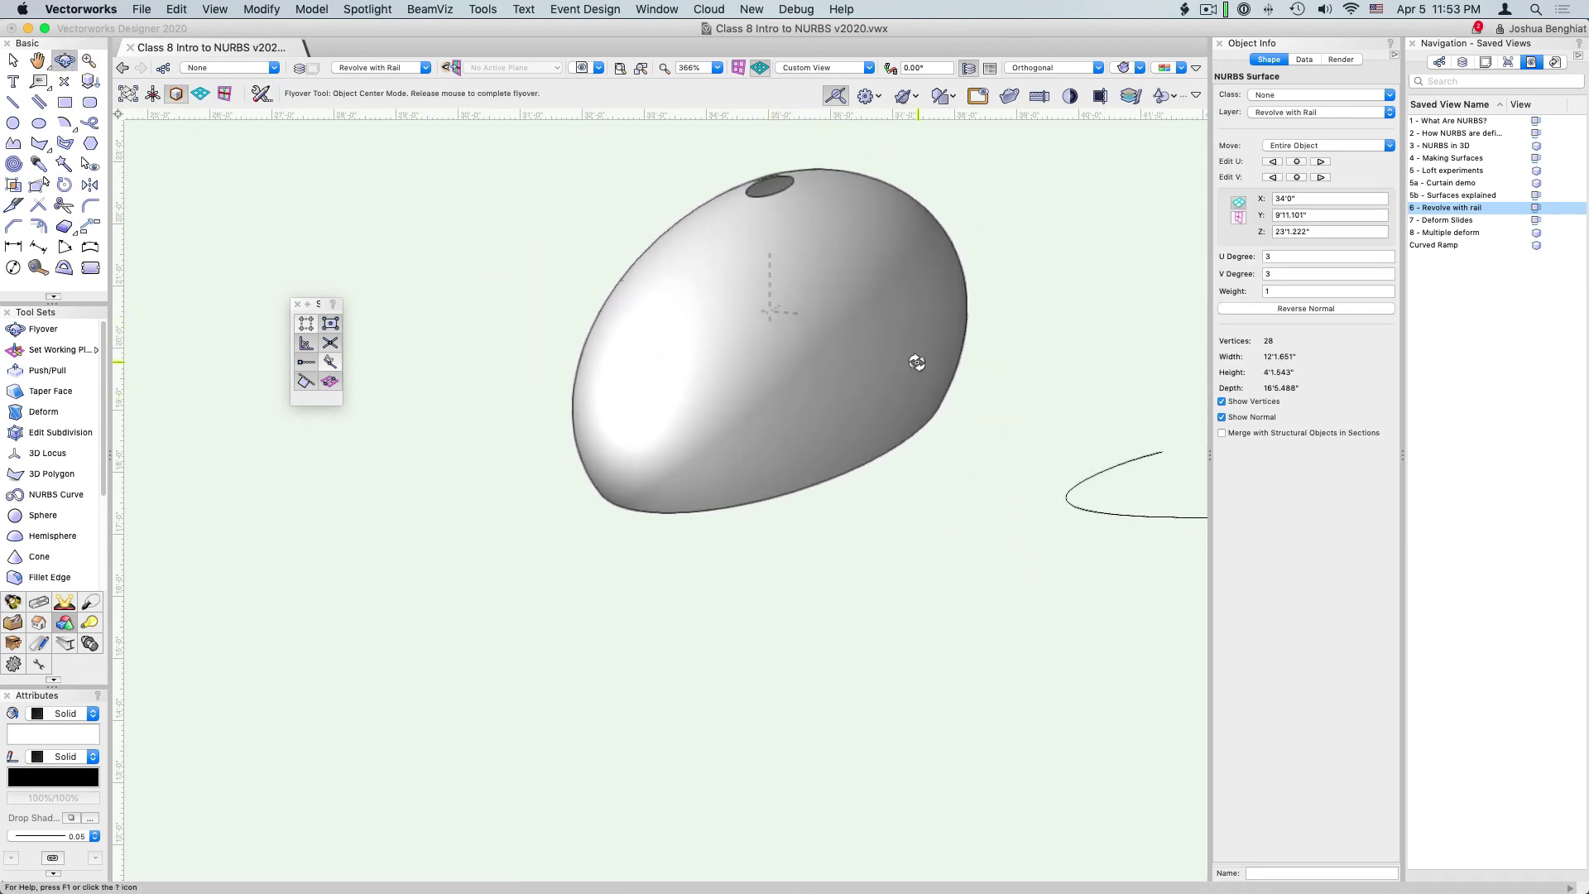
pyautogui.scroll(-6, 427, 403)
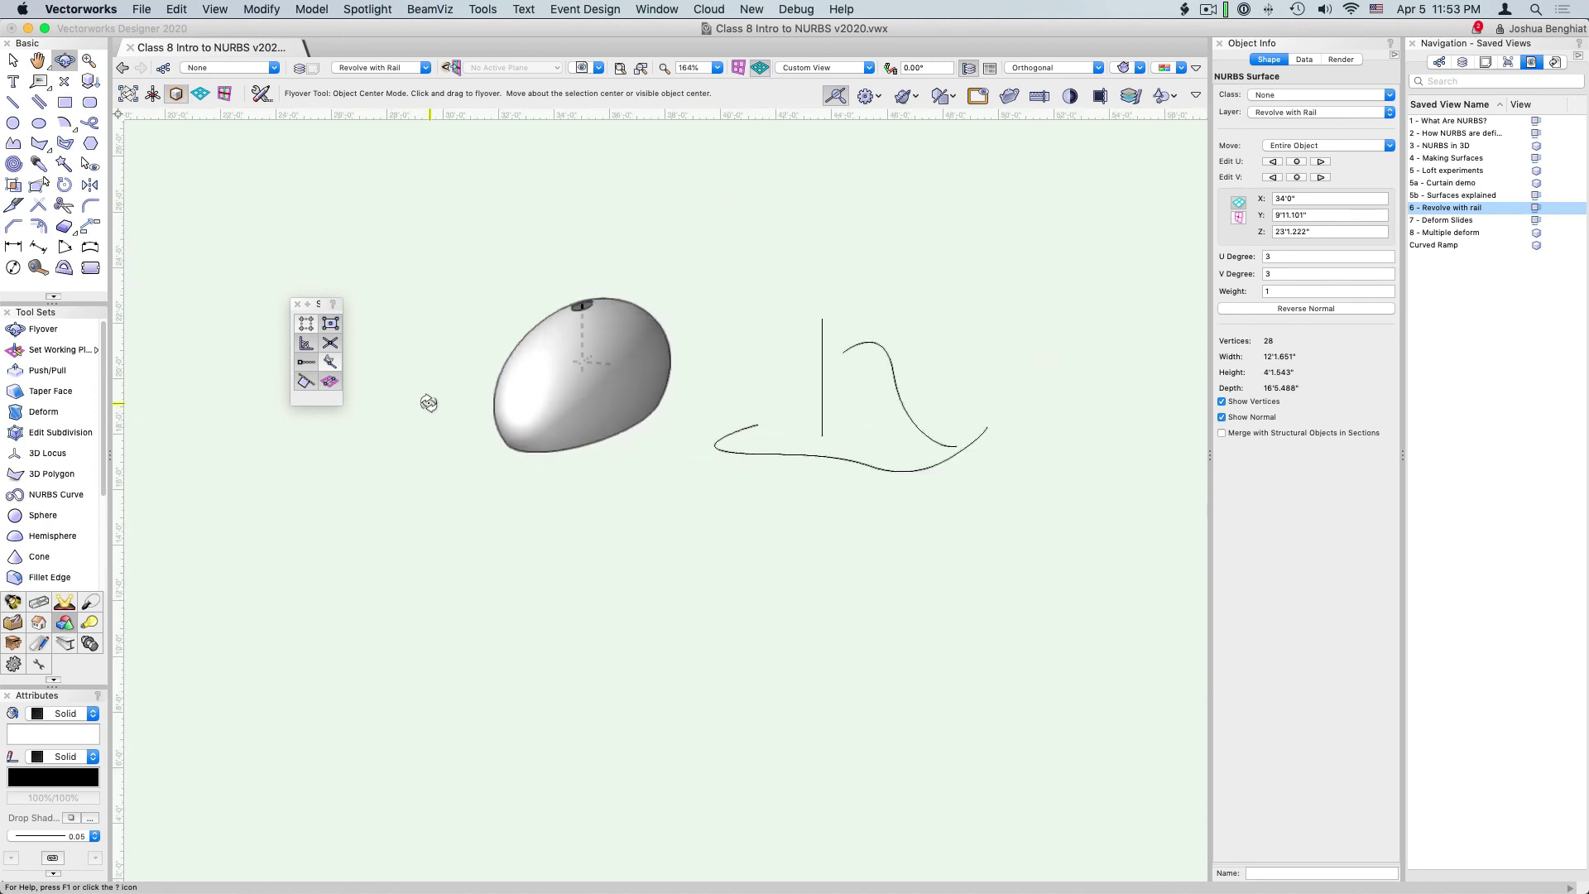
pyautogui.scroll(3, 890, 400)
pyautogui.moveTo(940, 365); pyautogui.dragTo(827, 433)
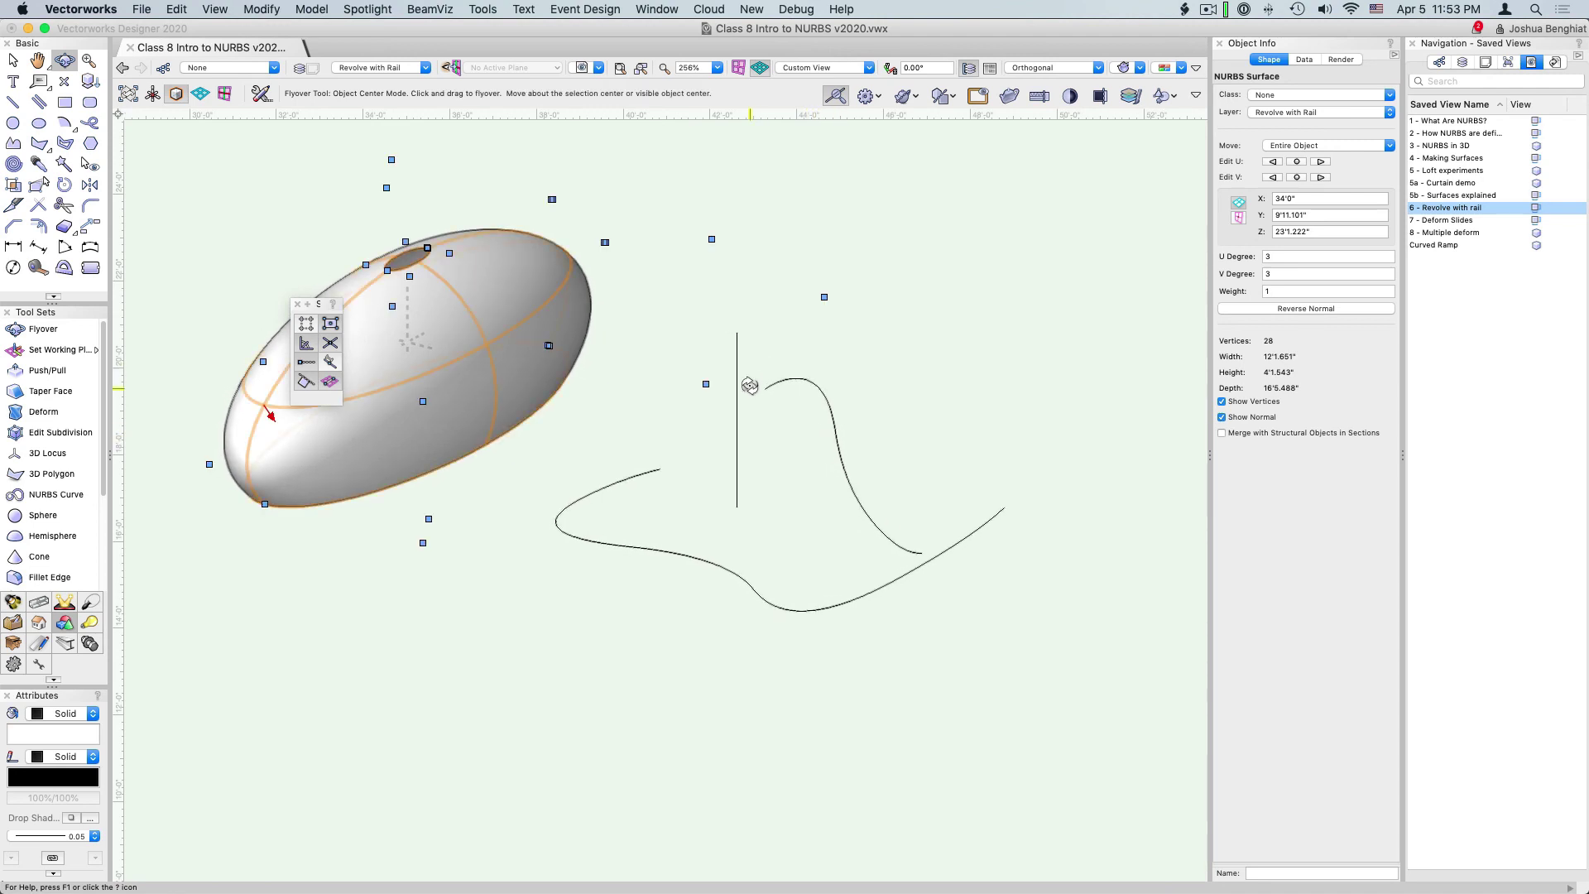